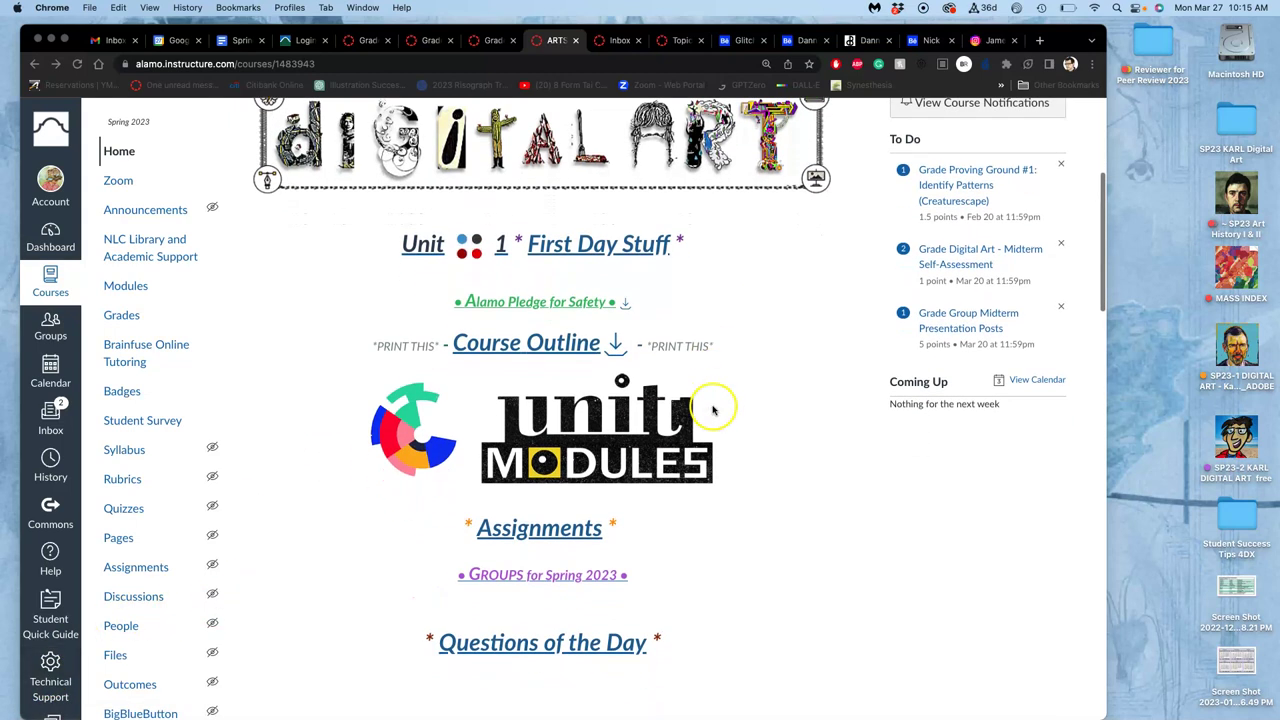
# Go from the UNIT Modules page to the Unit 11: Full-Color Spot Illustration overview.
pyautogui.click(575, 425)
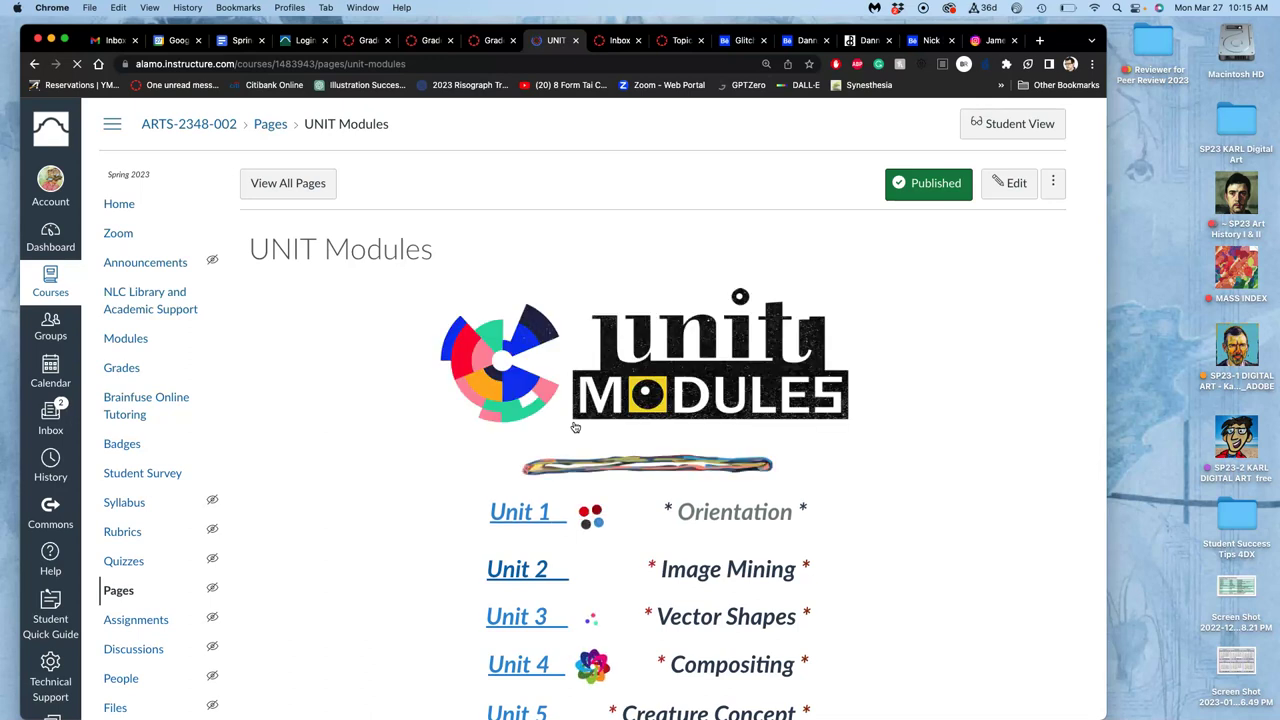
pyautogui.scroll(-5, 575, 427)
pyautogui.scroll(-8, 575, 427)
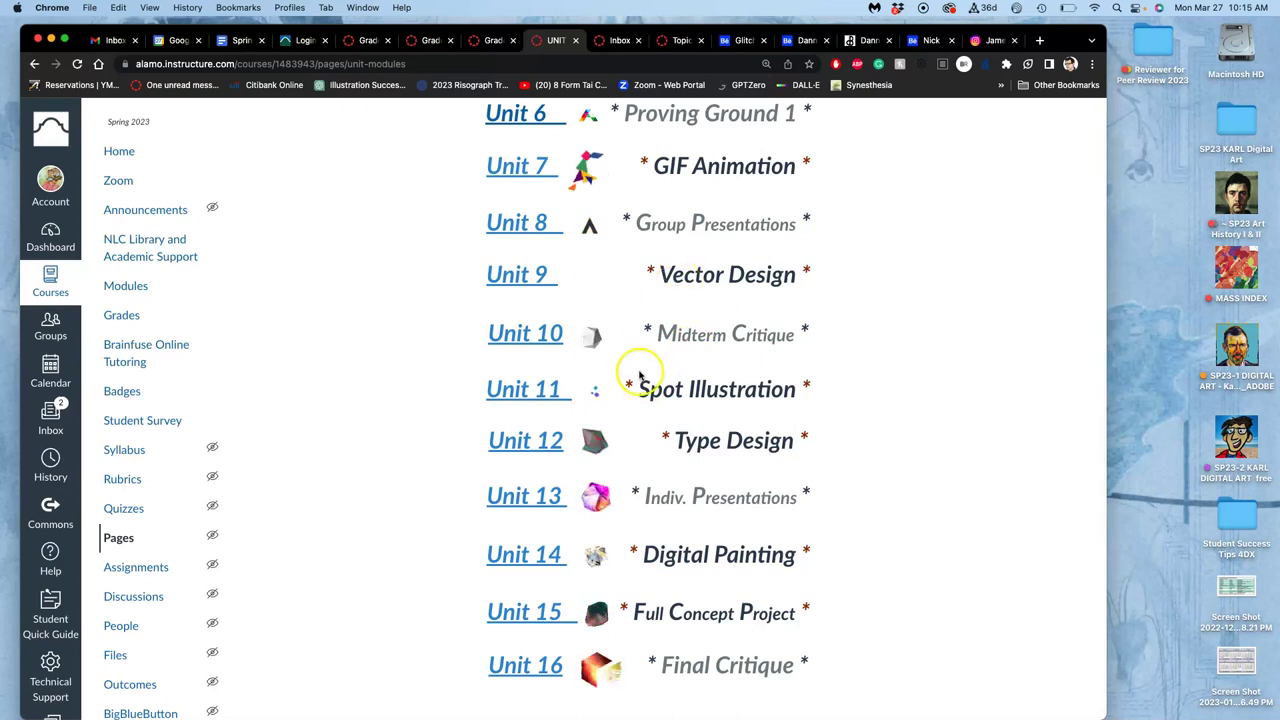
pyautogui.scroll(-2, 640, 367)
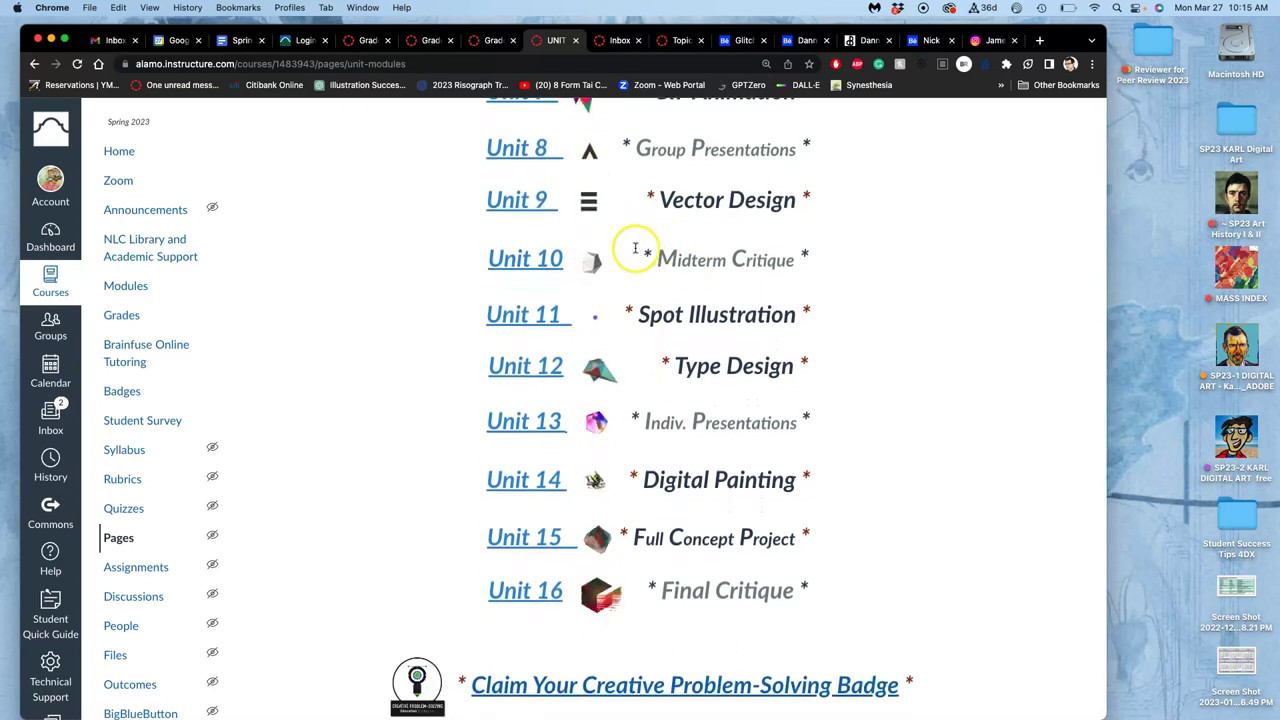
pyautogui.click(543, 320)
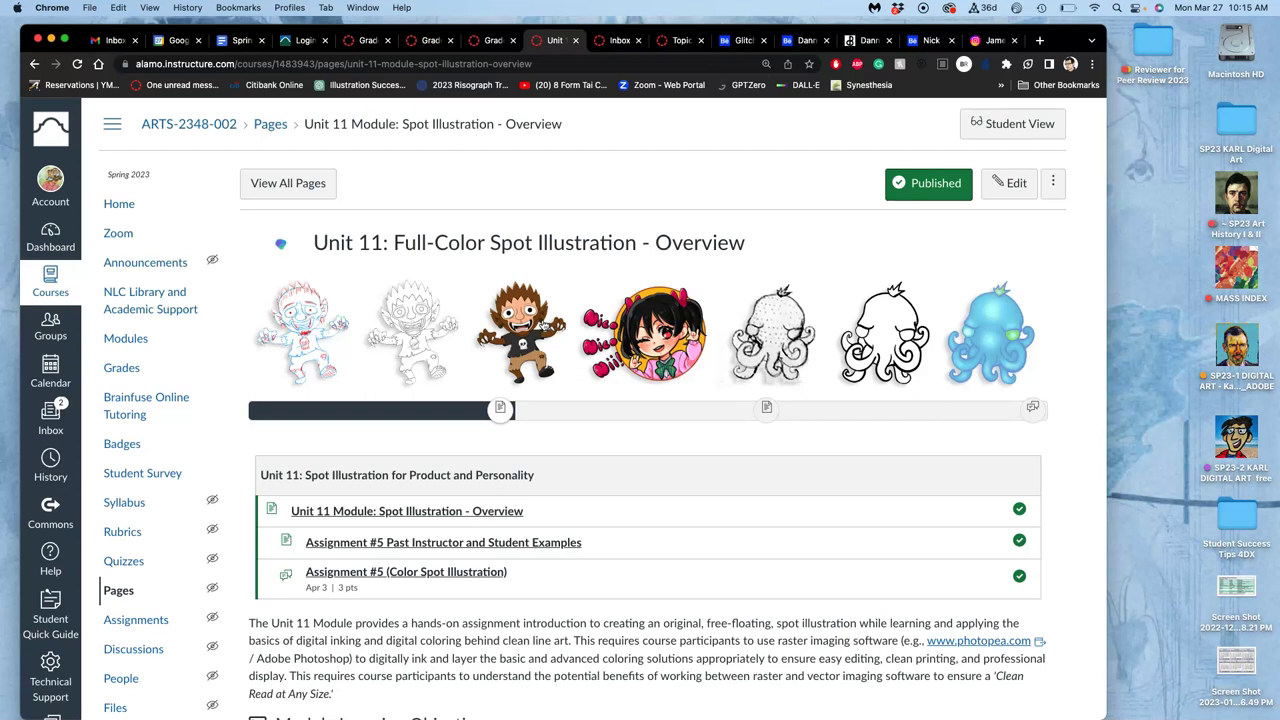
pyautogui.scroll(-2, 543, 326)
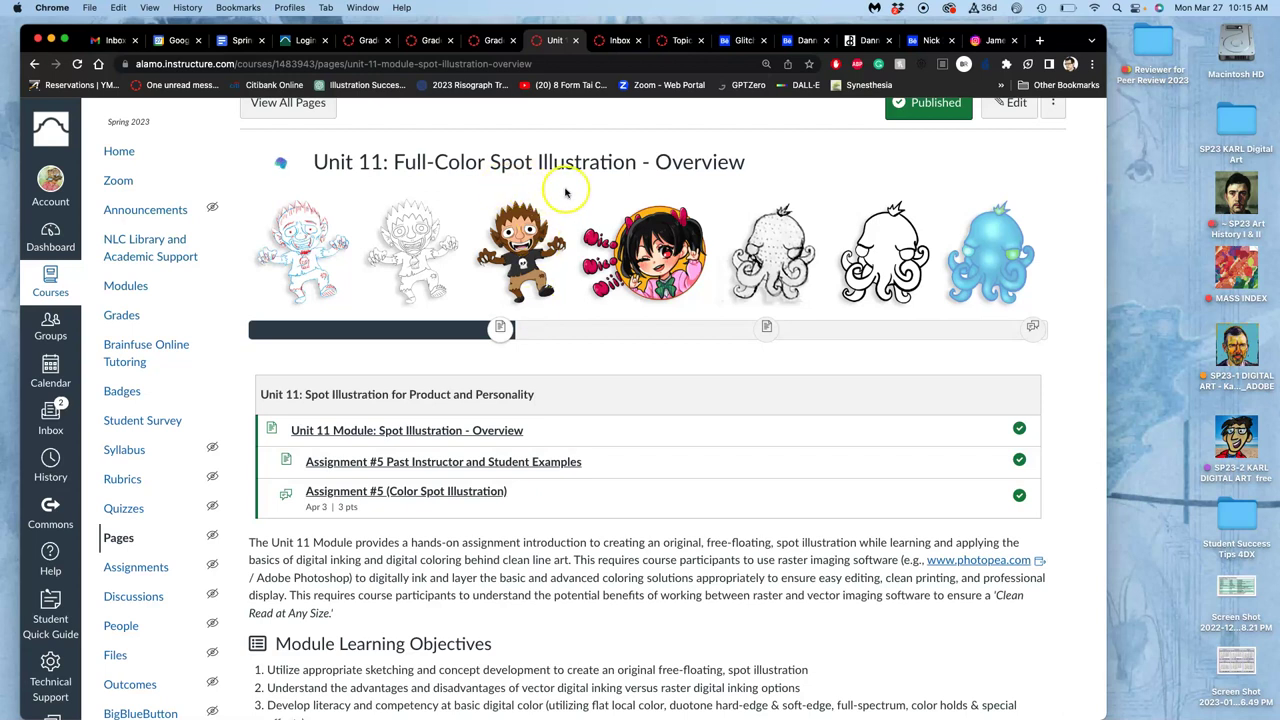
pyautogui.scroll(-5, 577, 260)
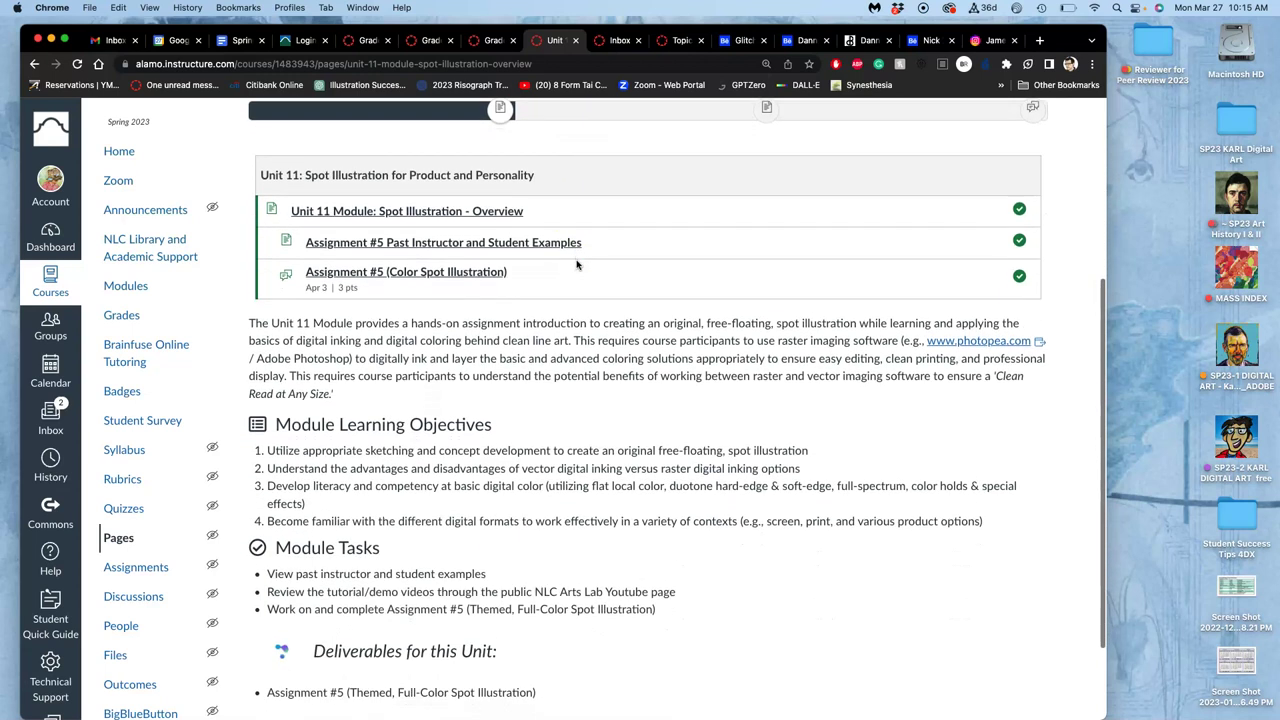
pyautogui.scroll(6, 577, 264)
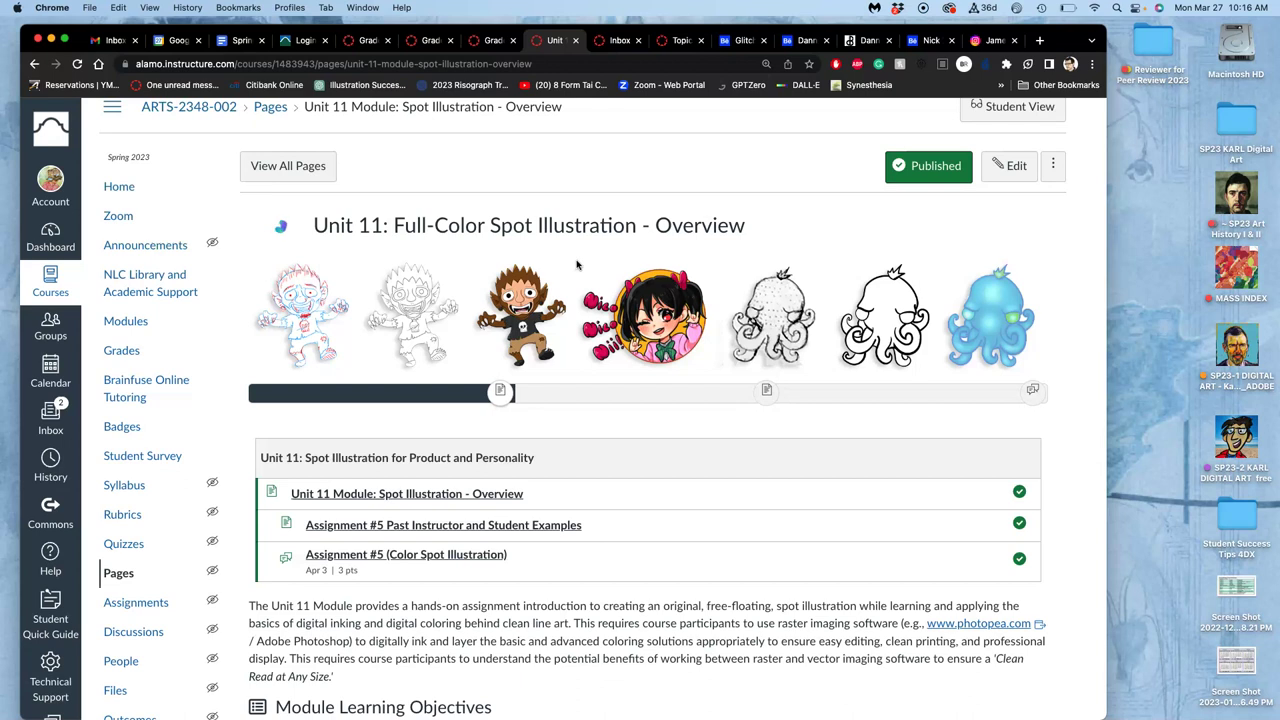
pyautogui.scroll(-5, 576, 264)
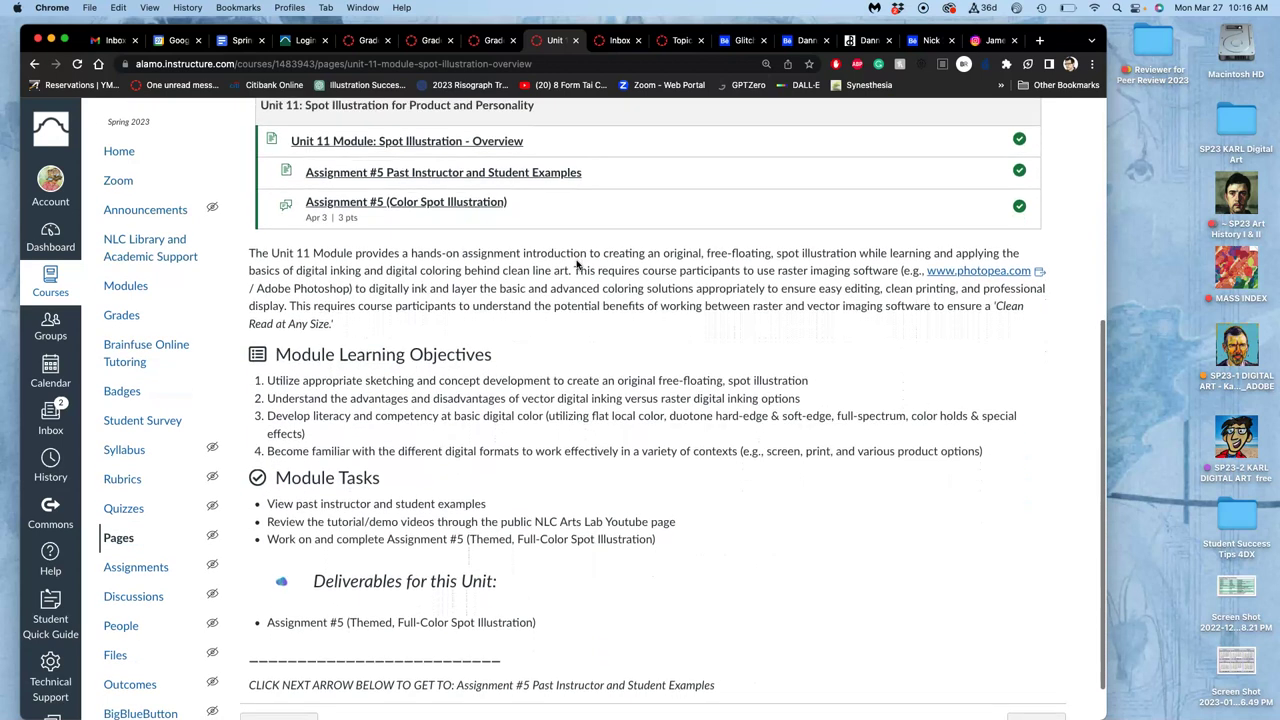
pyautogui.scroll(5, 576, 264)
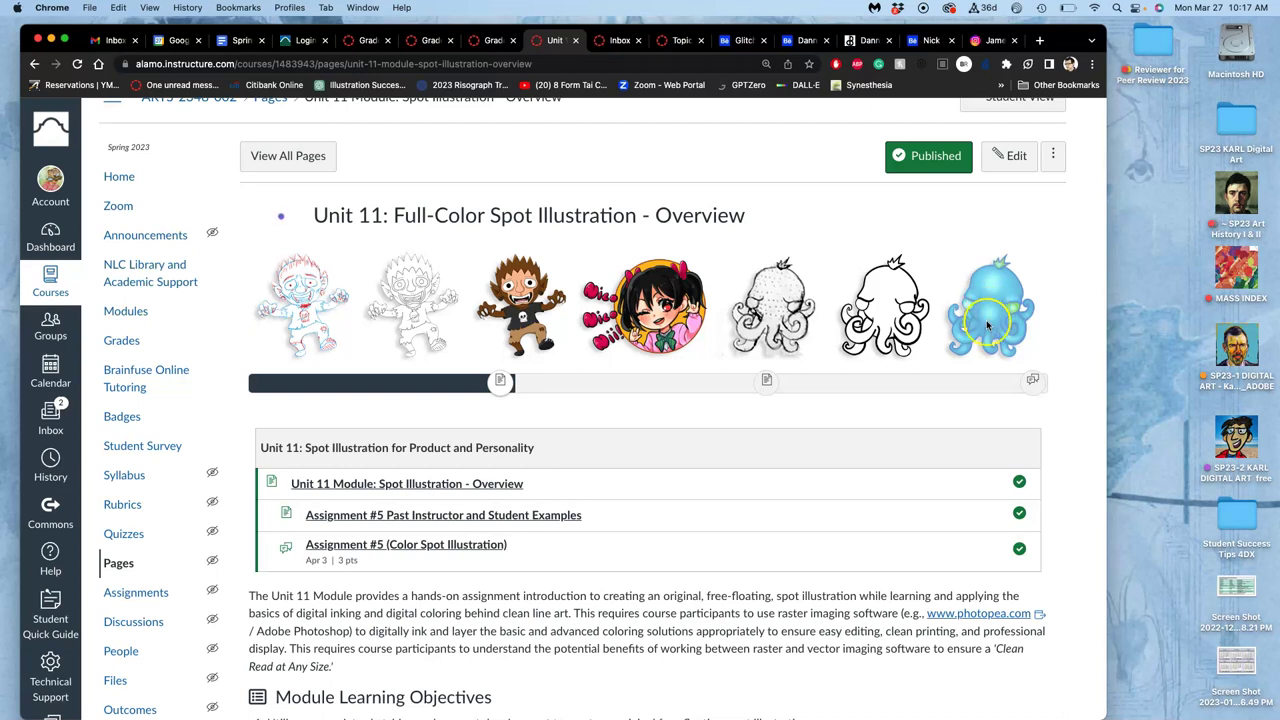
pyautogui.click(914, 292)
pyautogui.click(981, 327)
pyautogui.scroll(-5, 909, 377)
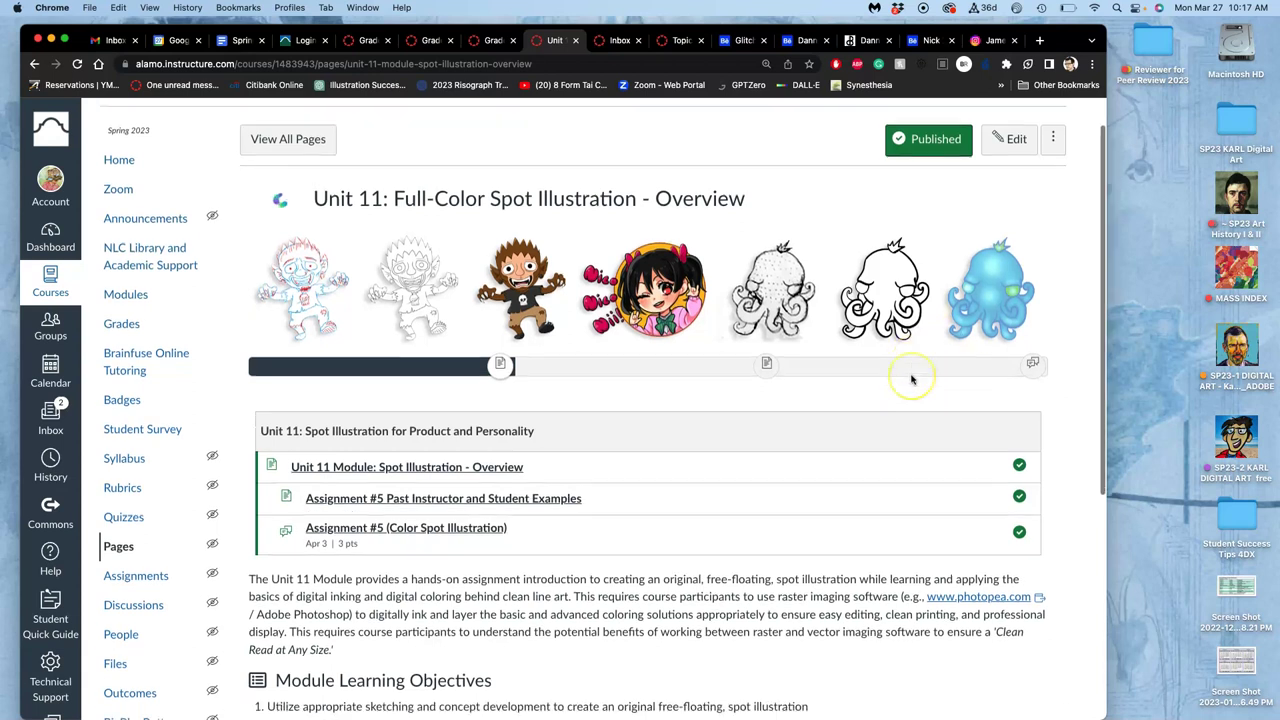
pyautogui.scroll(-2, 911, 378)
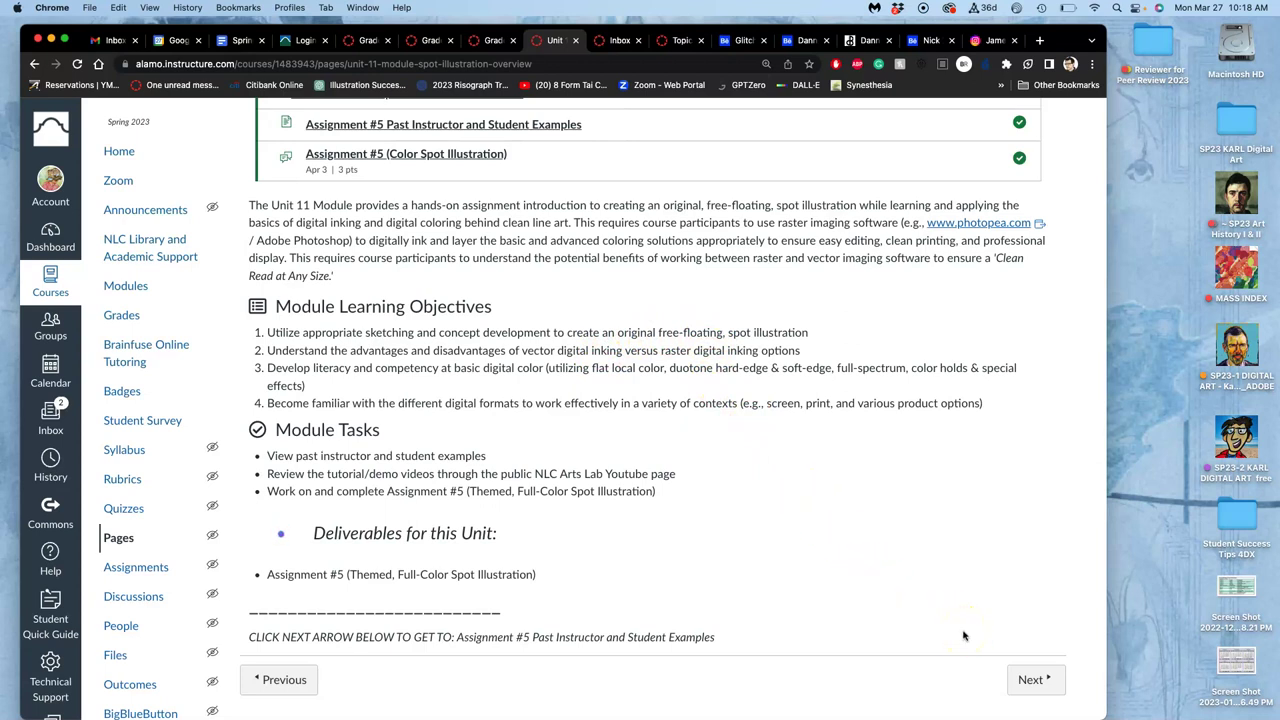
# Open the Assignment #5 examples page and browse the first instructor and student examples.
pyautogui.click(1013, 681)
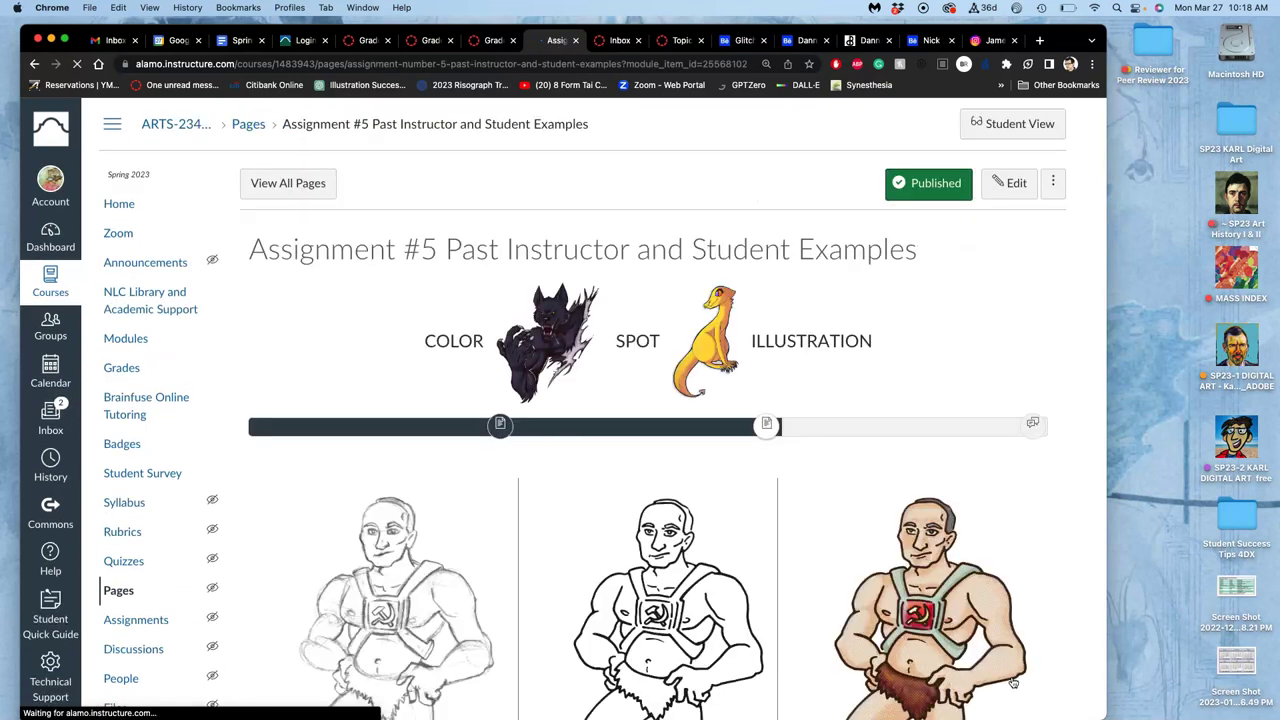
pyautogui.scroll(-5, 1013, 681)
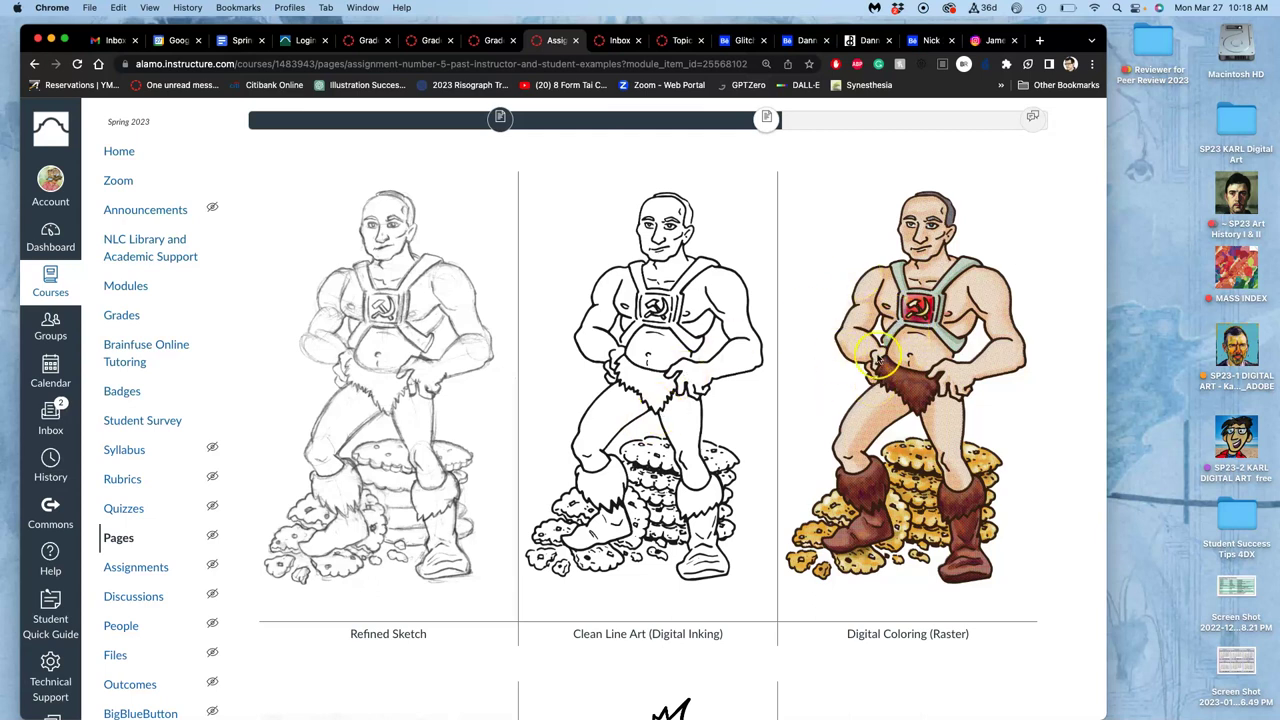
pyautogui.scroll(-5, 877, 360)
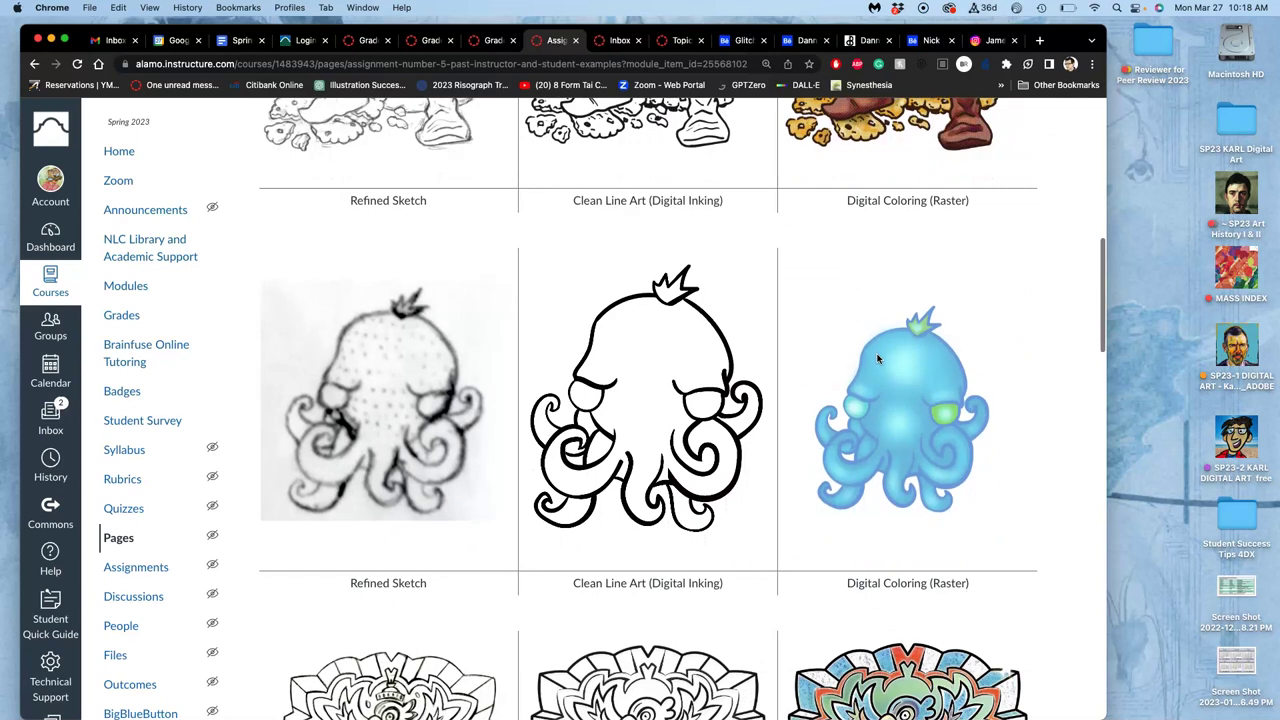
pyautogui.scroll(-1, 877, 360)
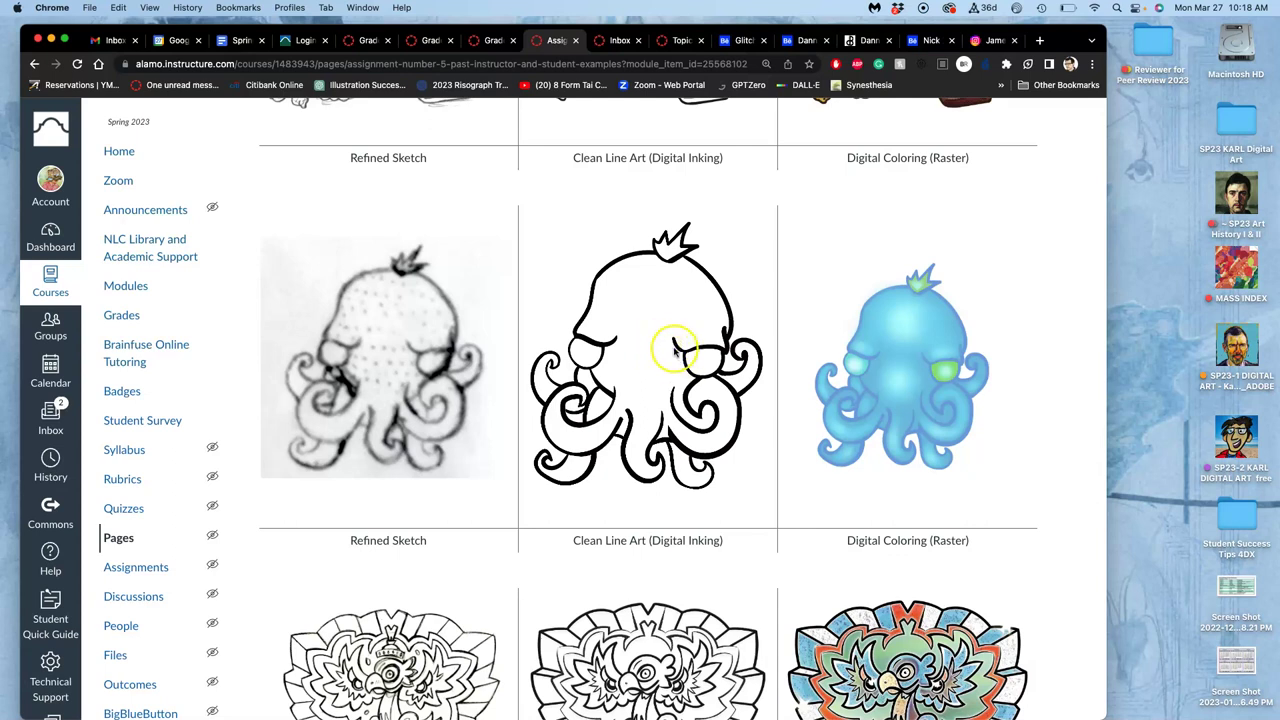
pyautogui.scroll(5, 675, 350)
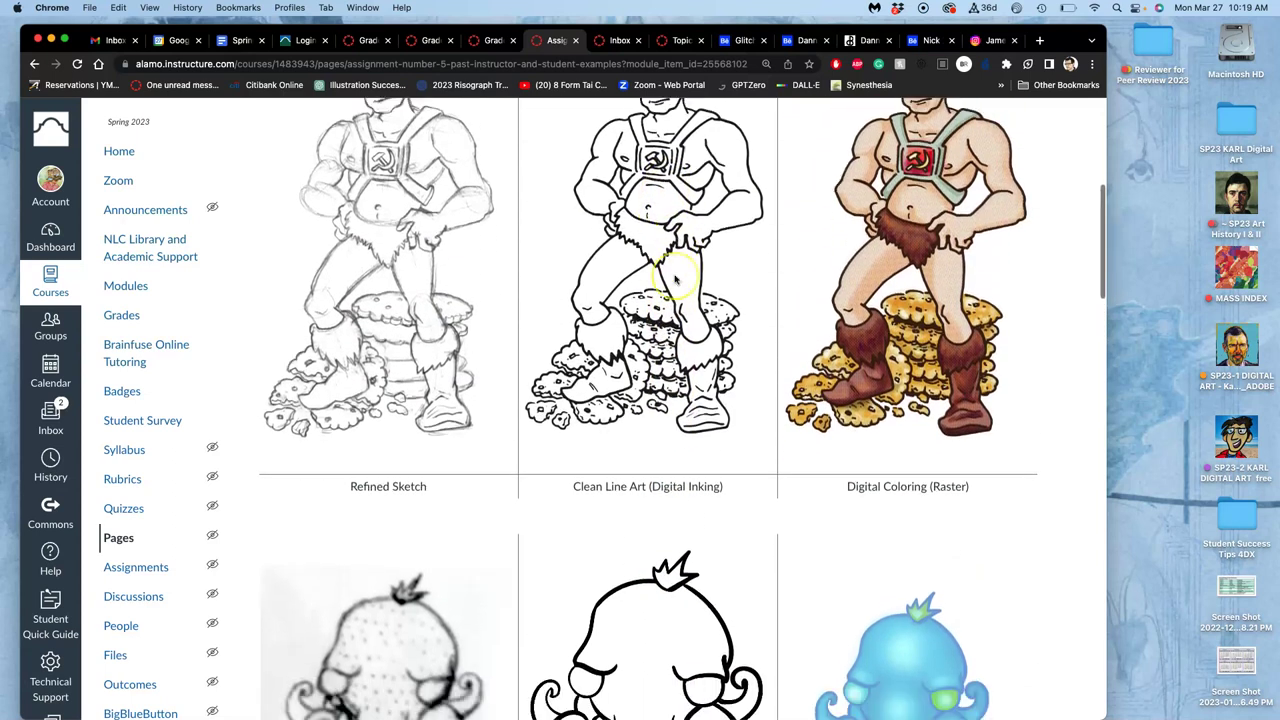
pyautogui.scroll(-5, 675, 280)
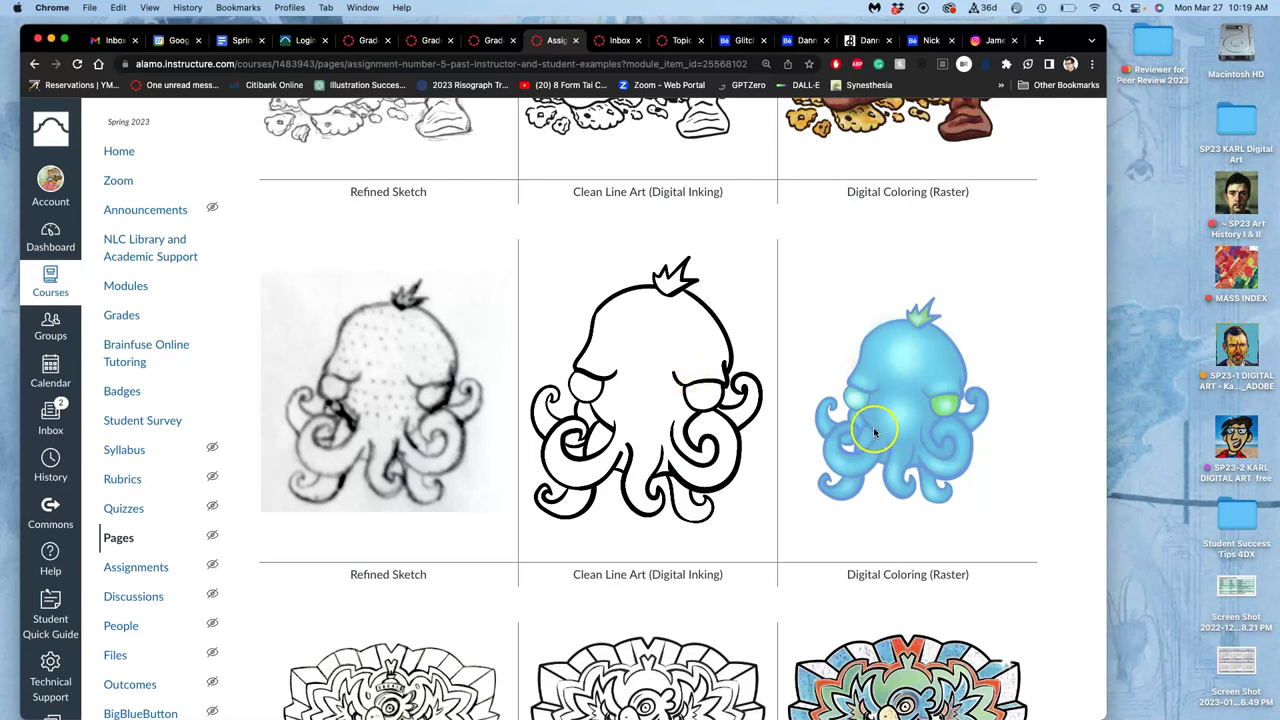
# Scroll through the remaining examples and continue to the Assignment #5 (Color Spot Illustration) discussion.
pyautogui.scroll(-5, 875, 428)
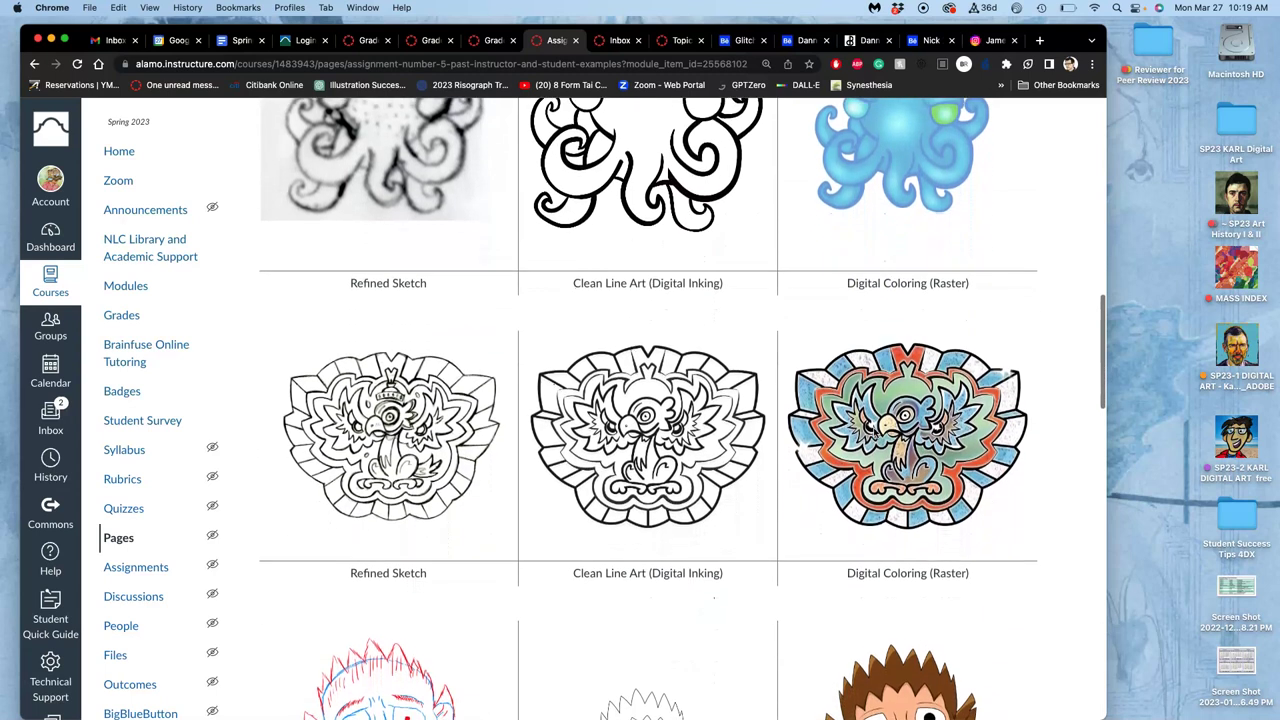
pyautogui.scroll(-2, 695, 370)
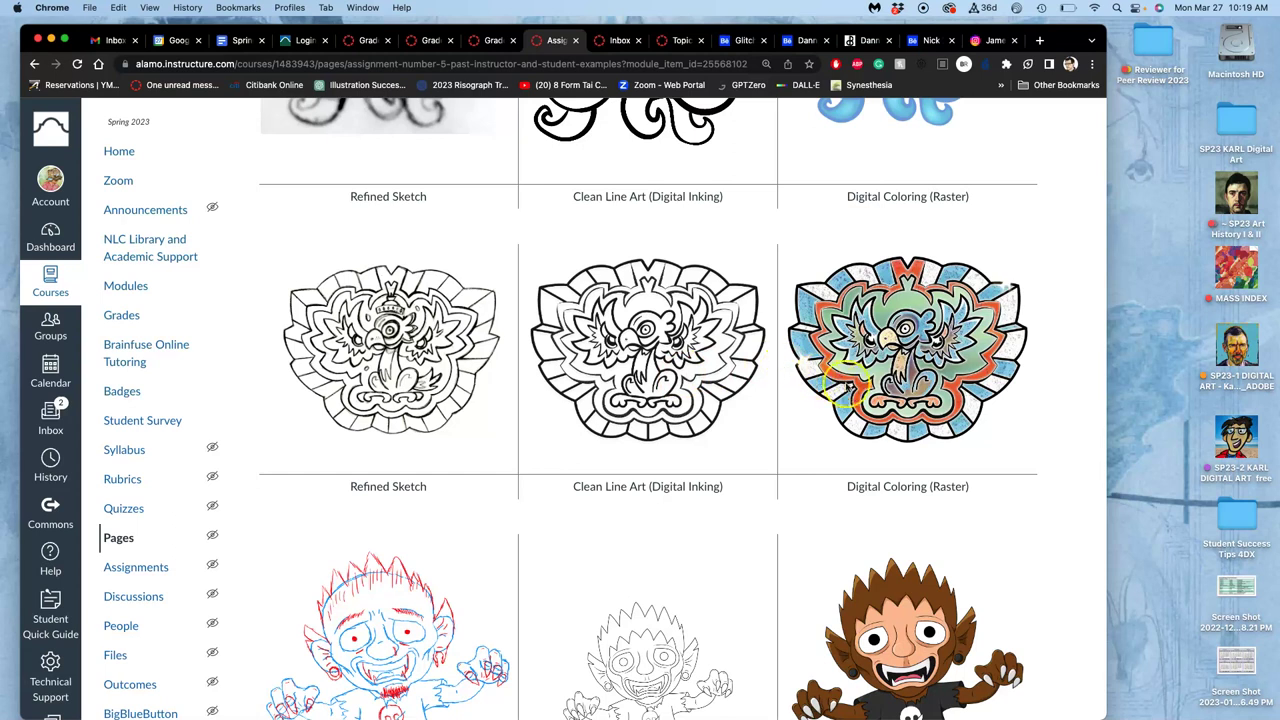
pyautogui.scroll(-5, 720, 385)
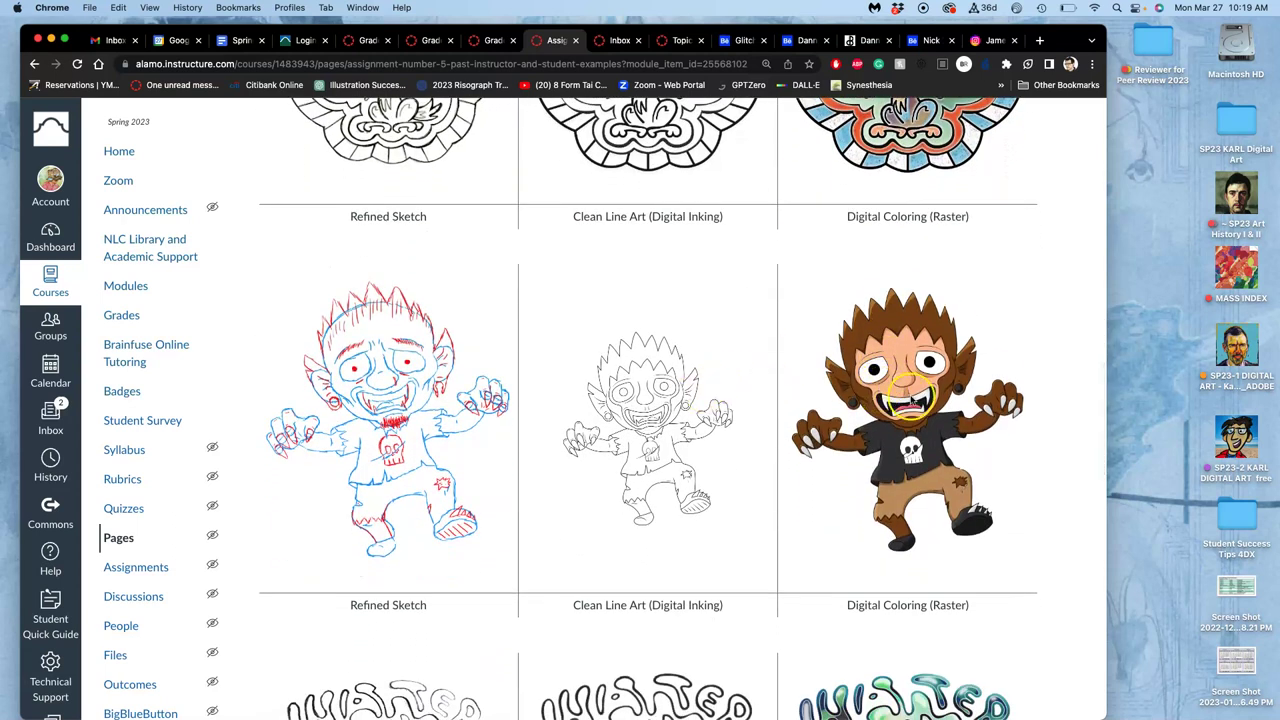
pyautogui.scroll(-8, 900, 400)
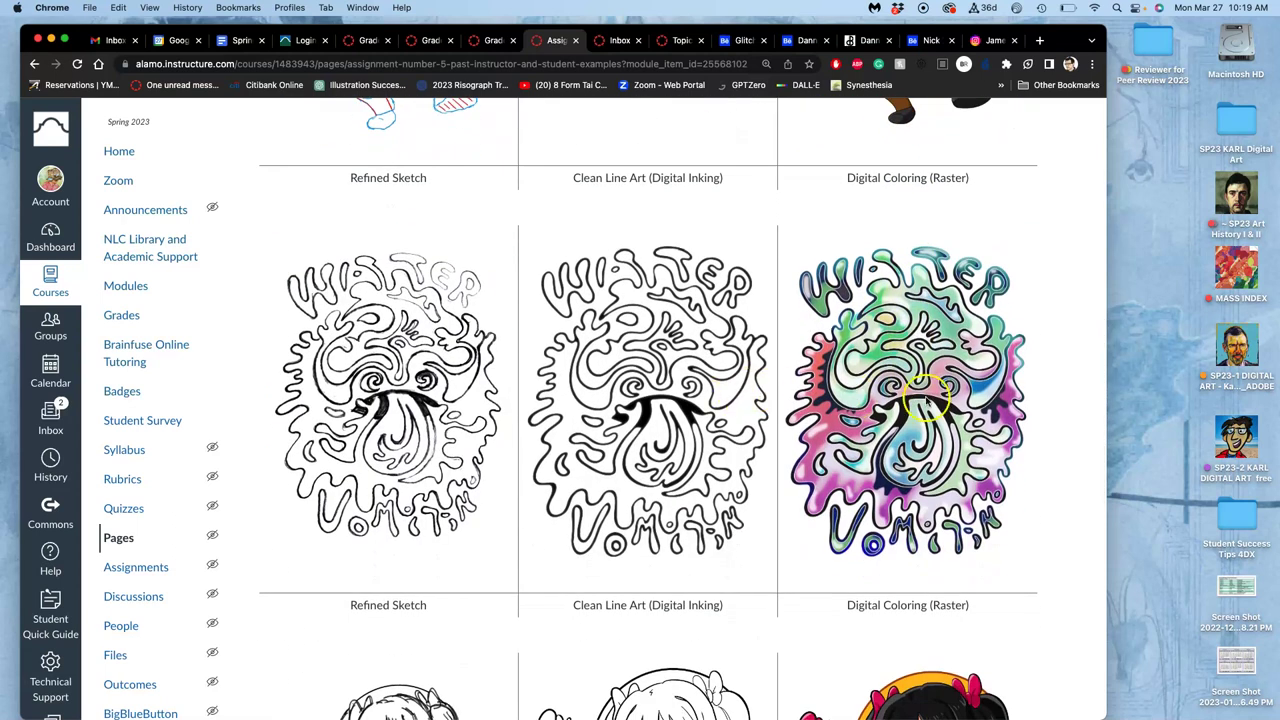
pyautogui.scroll(-7, 900, 400)
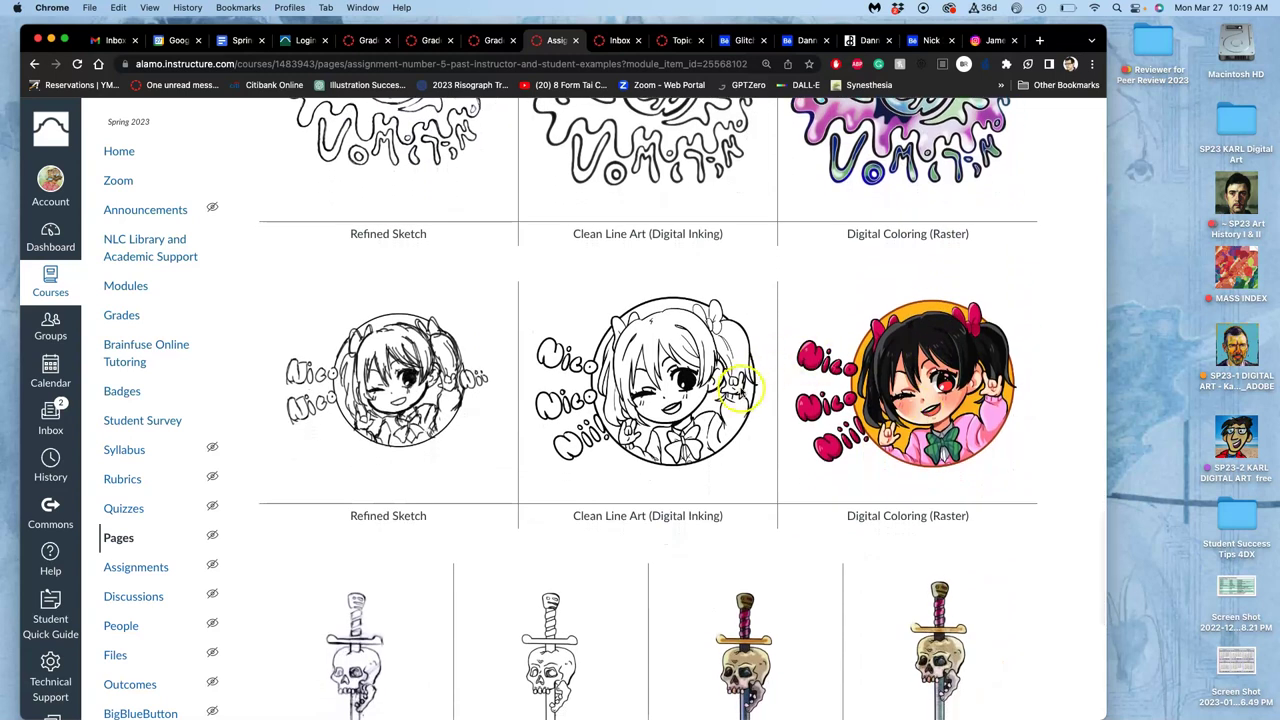
pyautogui.scroll(-4, 978, 380)
pyautogui.scroll(-3, 979, 383)
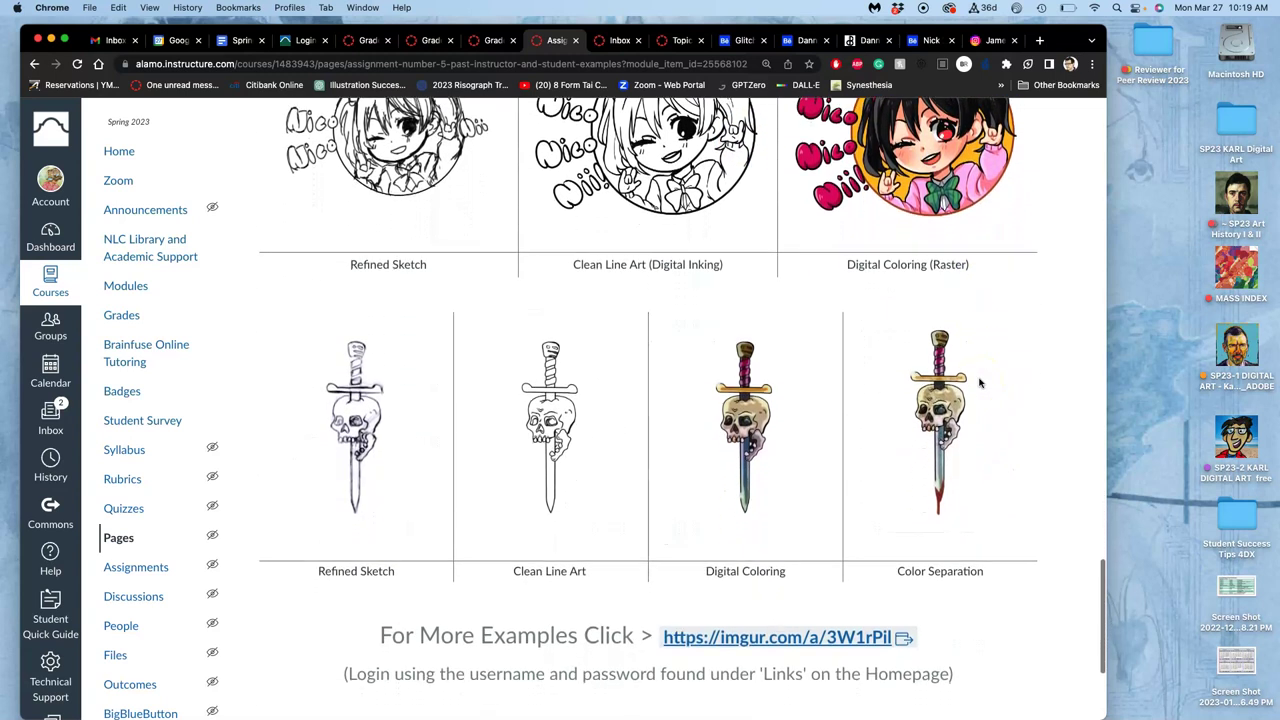
pyautogui.scroll(-3, 979, 383)
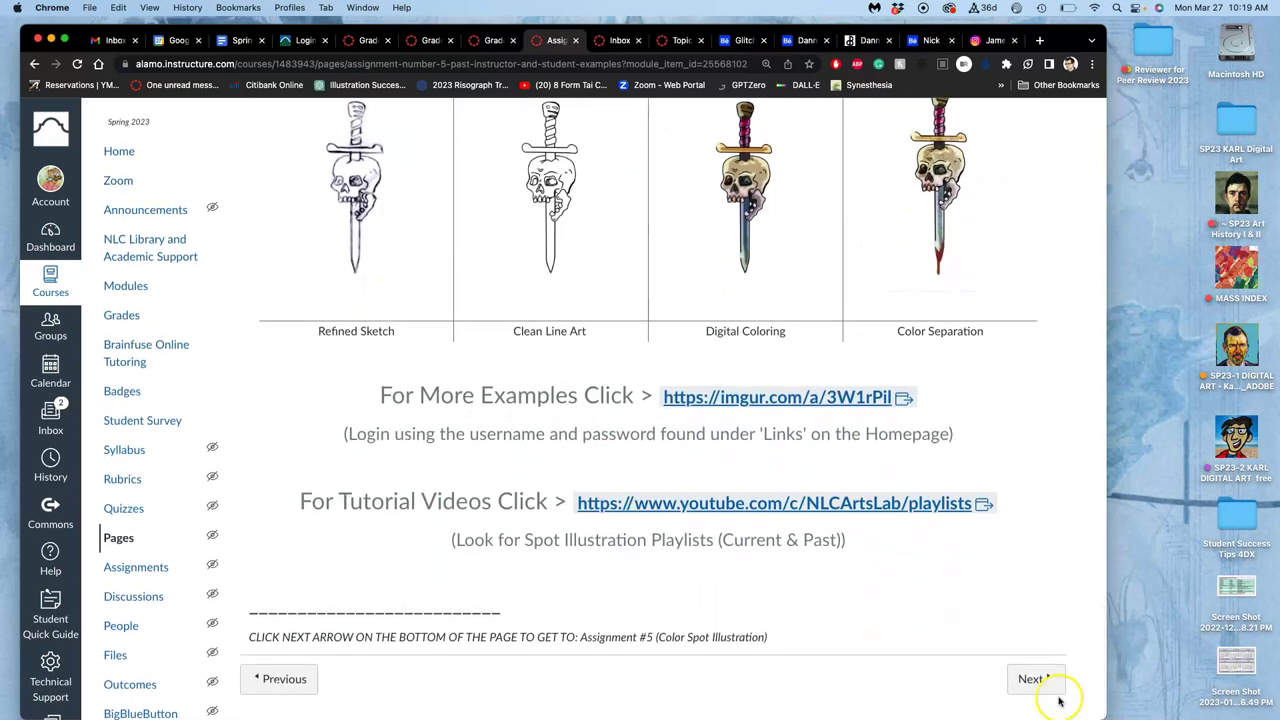
pyautogui.click(1034, 680)
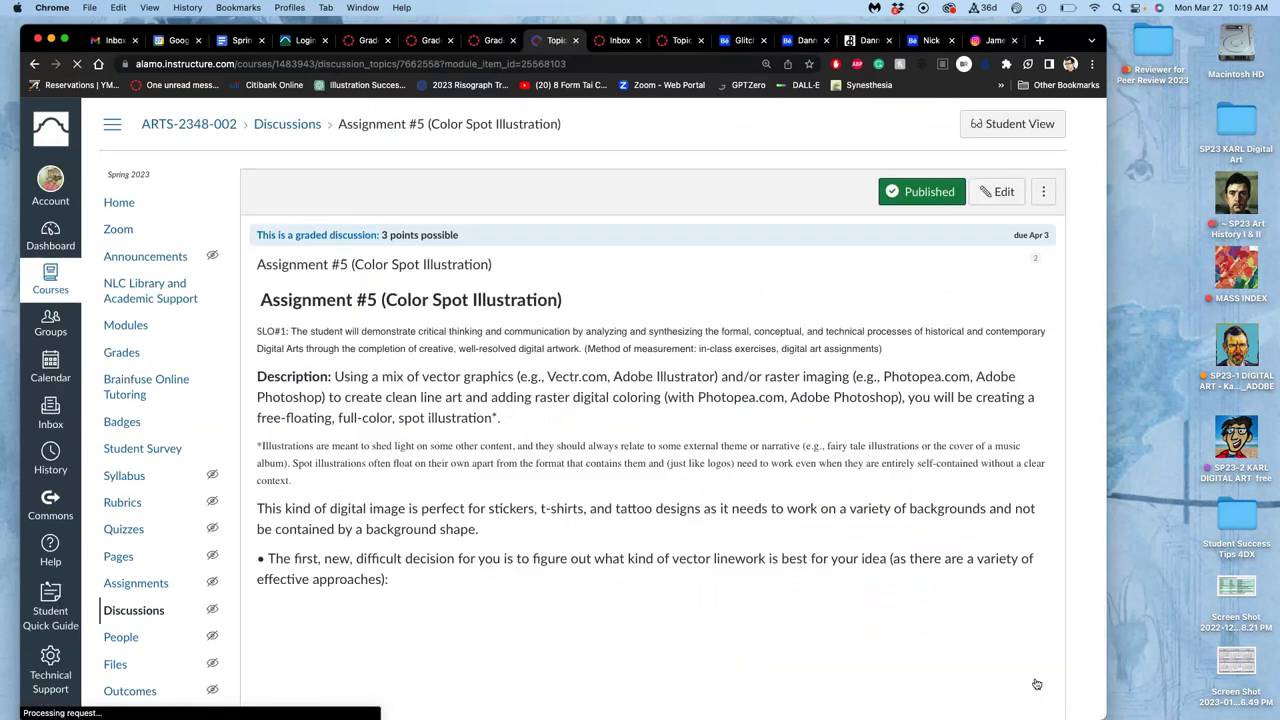
pyautogui.scroll(-2, 1037, 684)
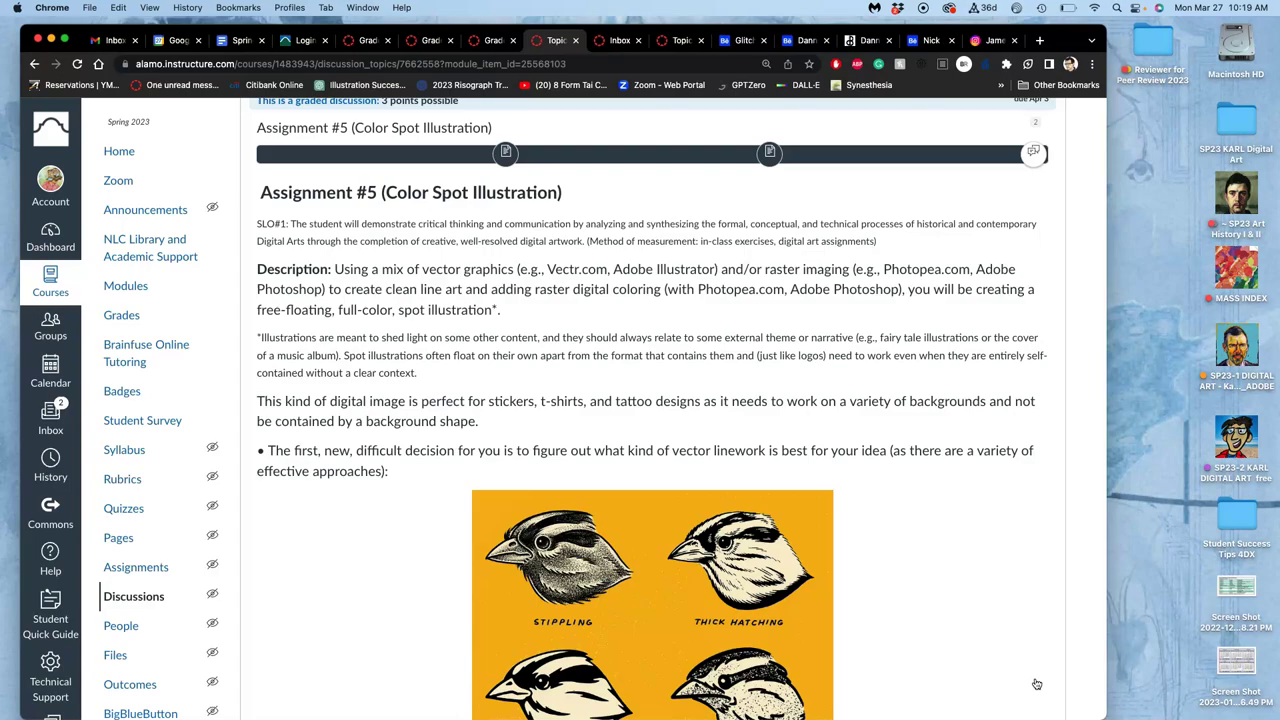
pyautogui.scroll(-1, 1037, 684)
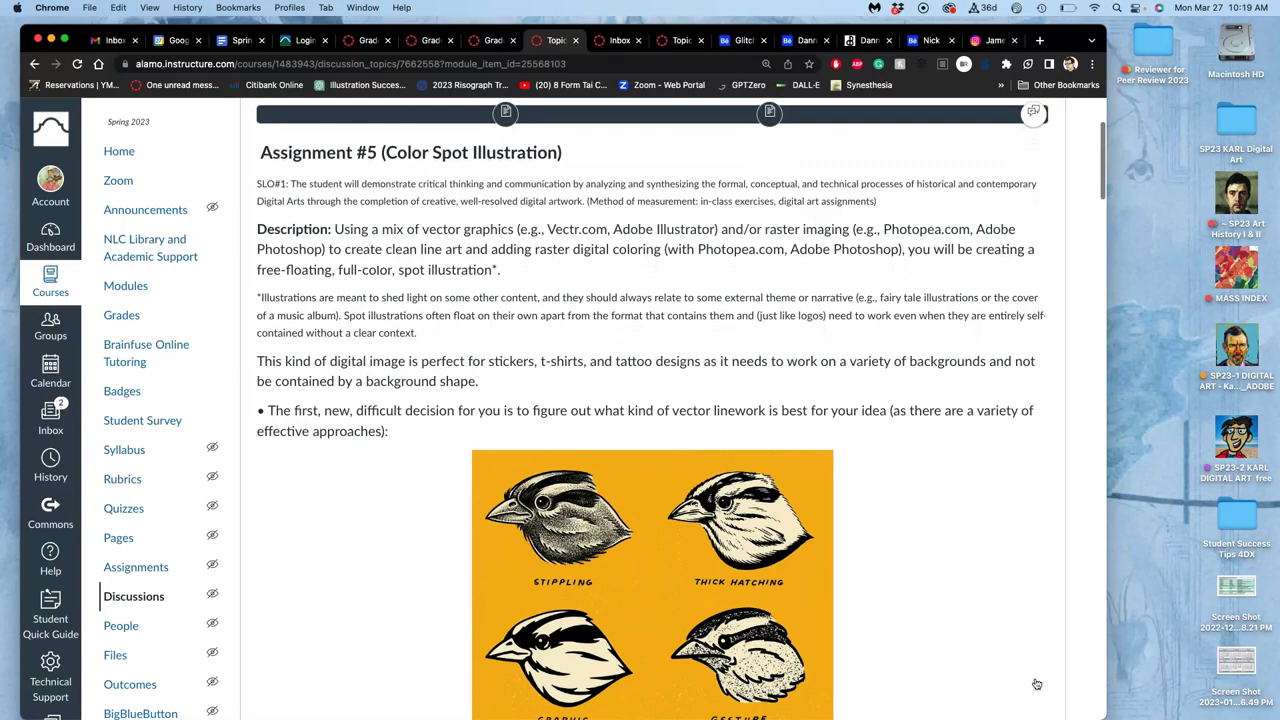
pyautogui.scroll(-20, 1037, 684)
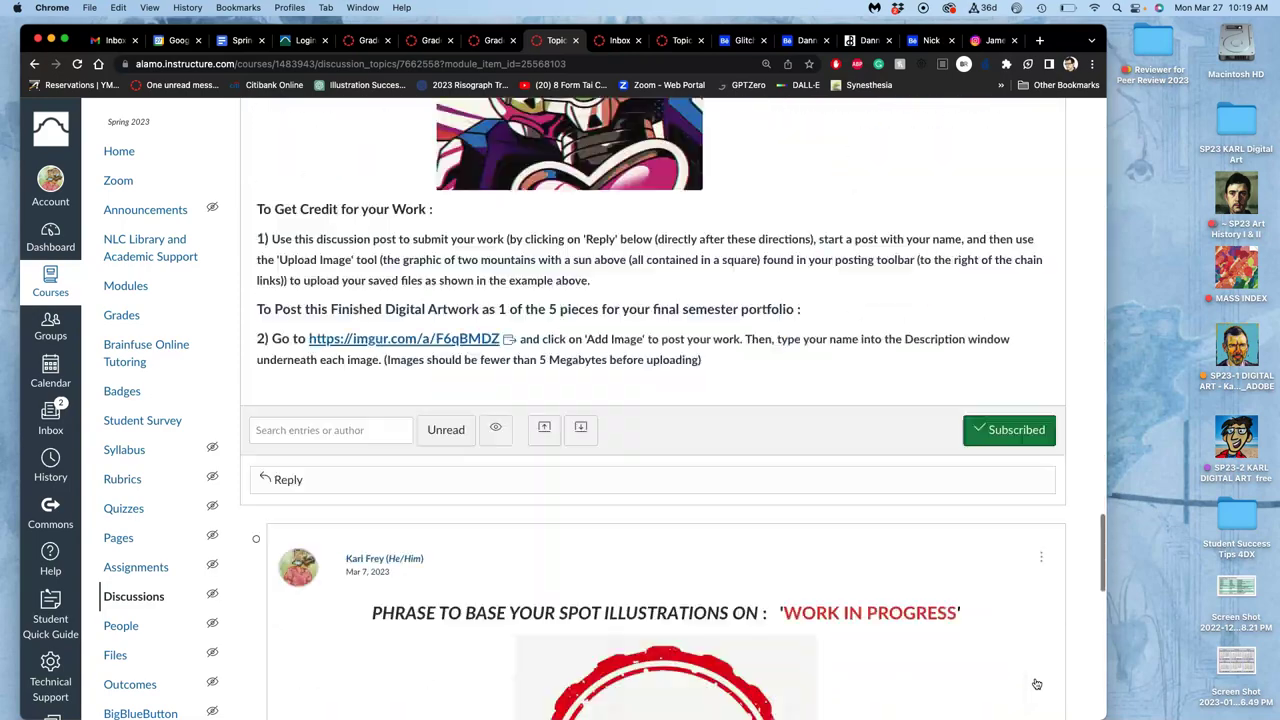
pyautogui.scroll(8, 1037, 684)
pyautogui.scroll(-1, 1037, 684)
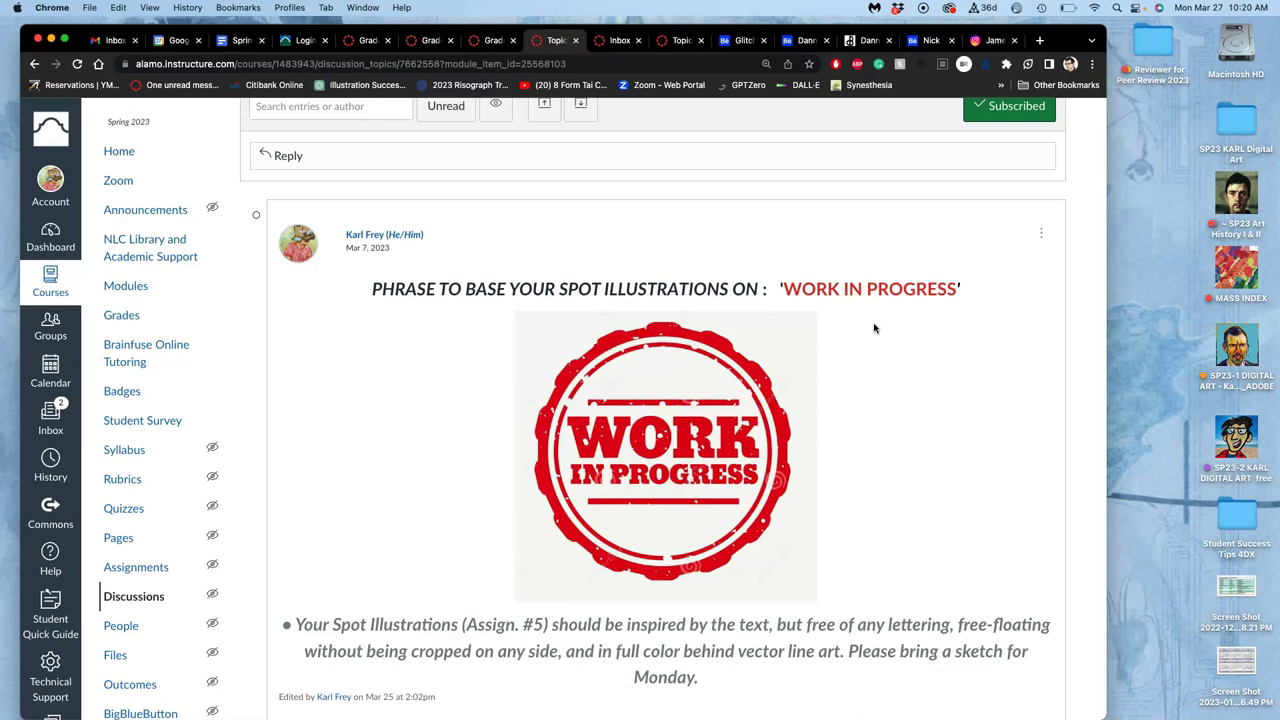
pyautogui.scroll(-10, 874, 328)
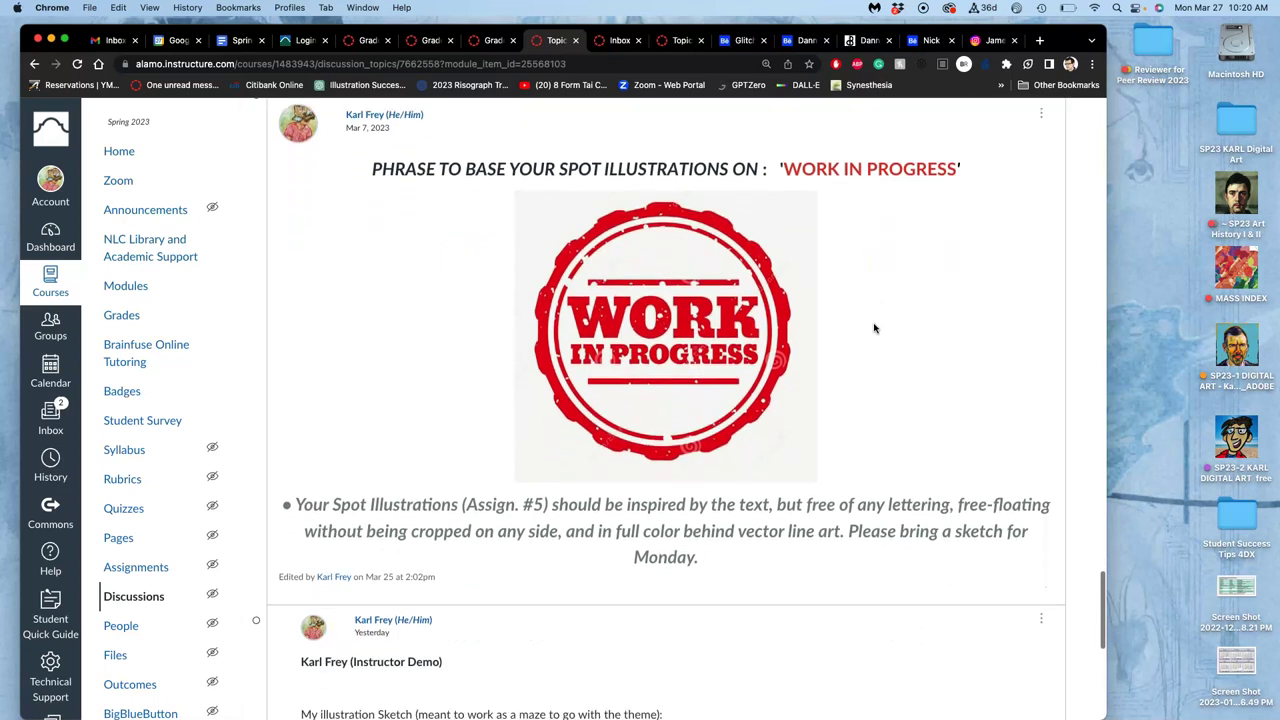
pyautogui.scroll(-2, 874, 328)
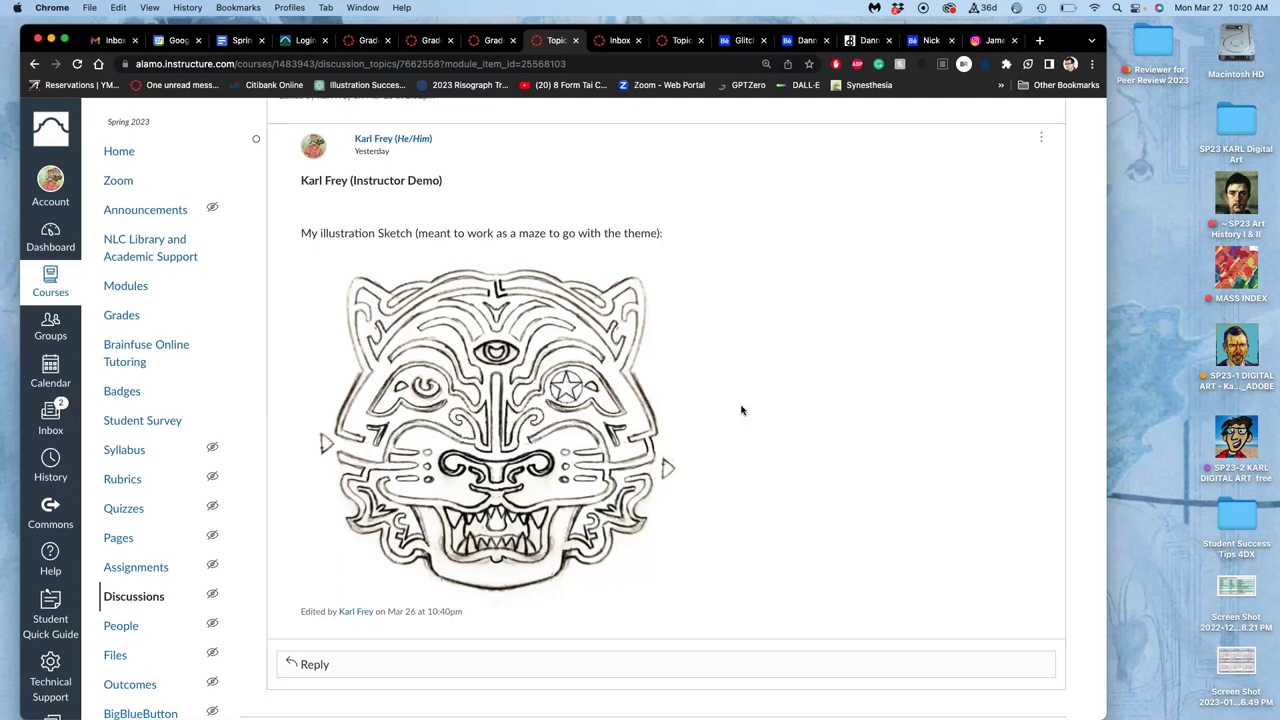
pyautogui.scroll(-1, 741, 410)
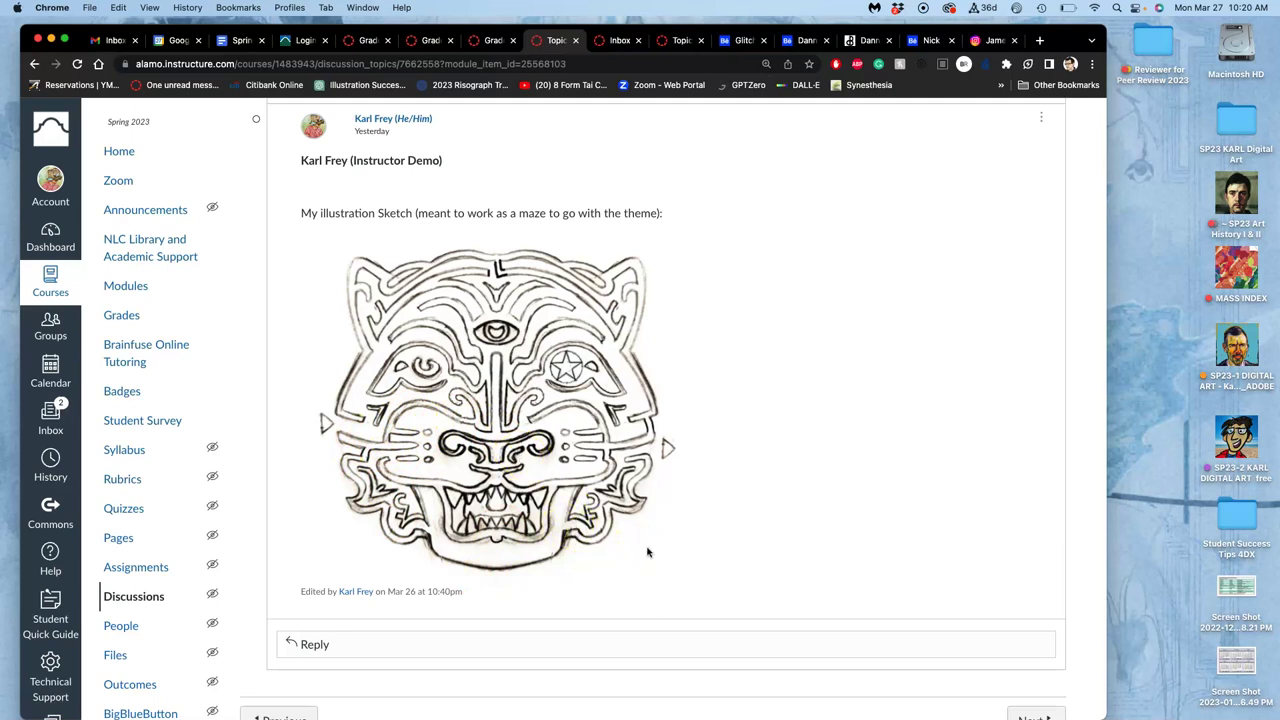
pyautogui.scroll(-1, 647, 551)
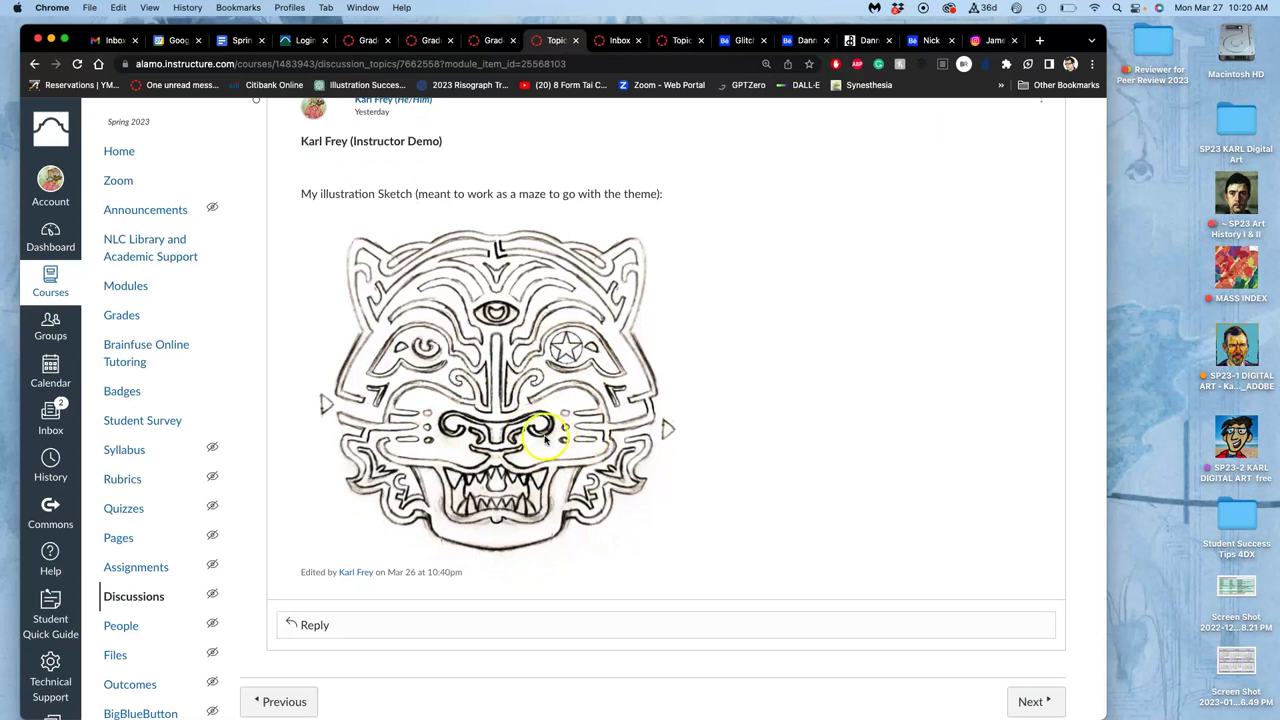
pyautogui.moveTo(15, 229)
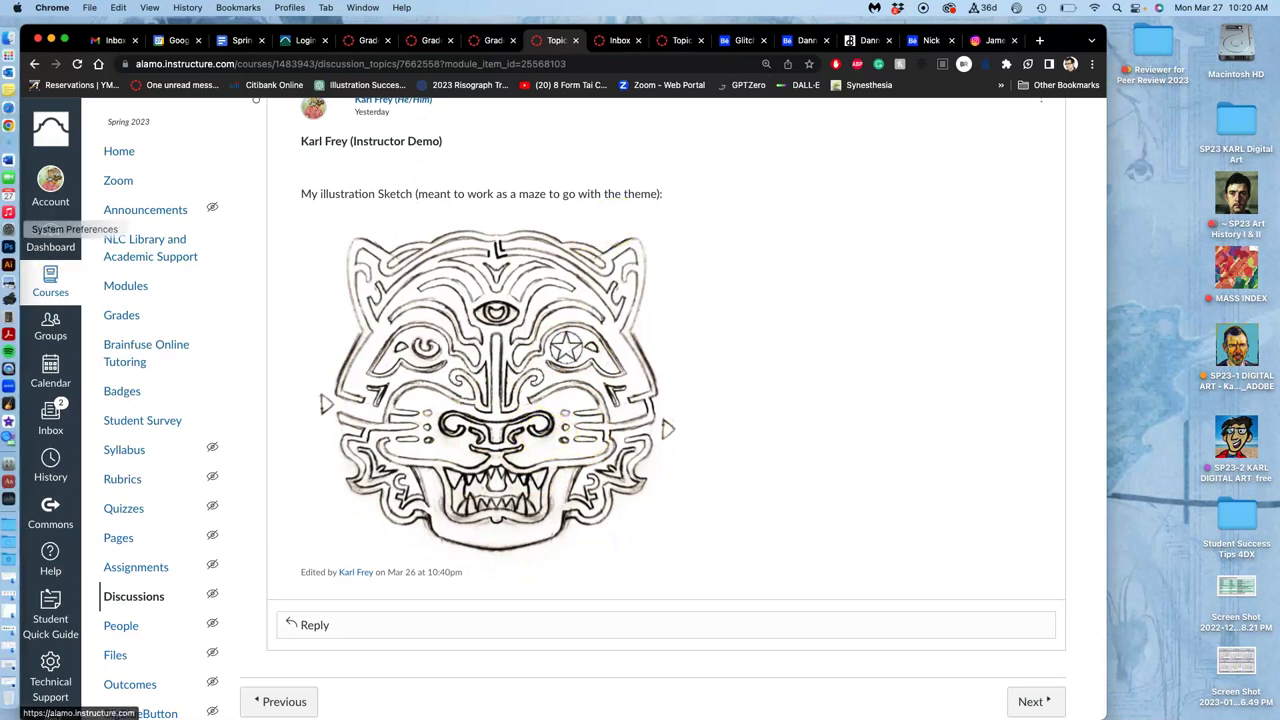
# Launch FaceTime from the Dock to show a live camera view of the printed tiger sketch.
pyautogui.click(16, 183)
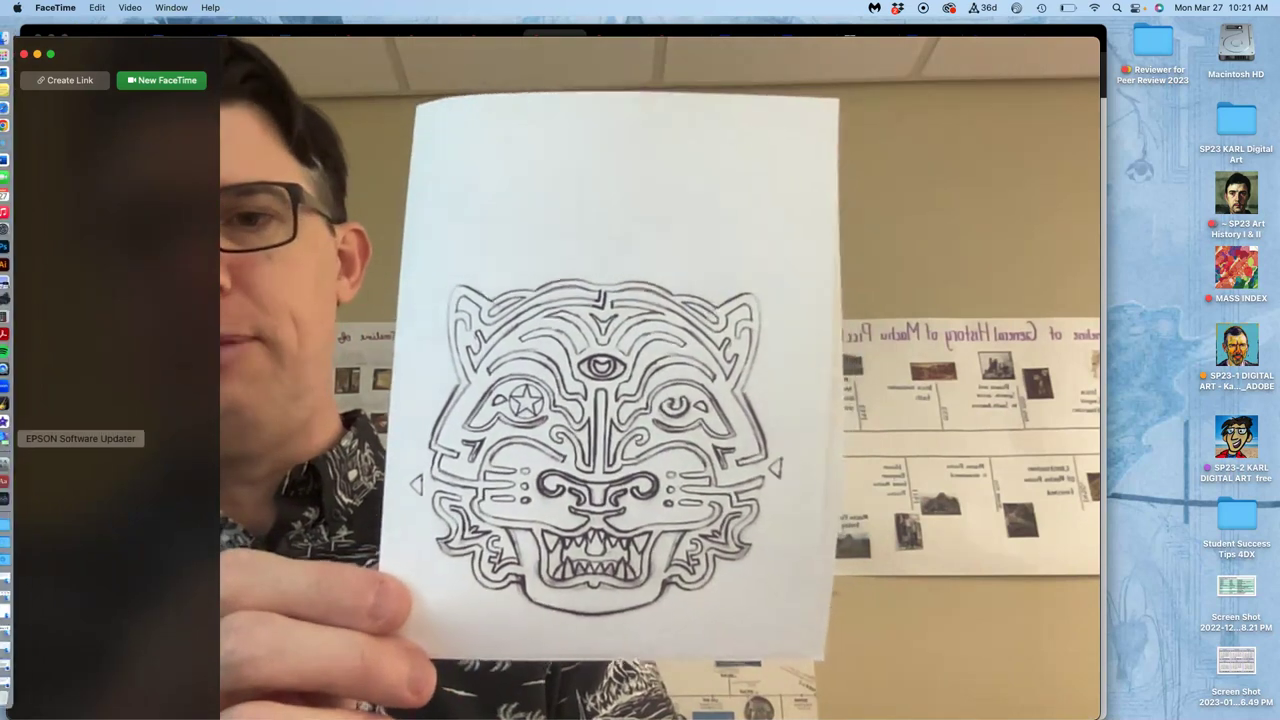
# Open Work in Progress Tiger.psd from SP23-1 DIGITAL ART > Assignment #5 in Photoshop.
pyautogui.doubleClick(1237, 347)
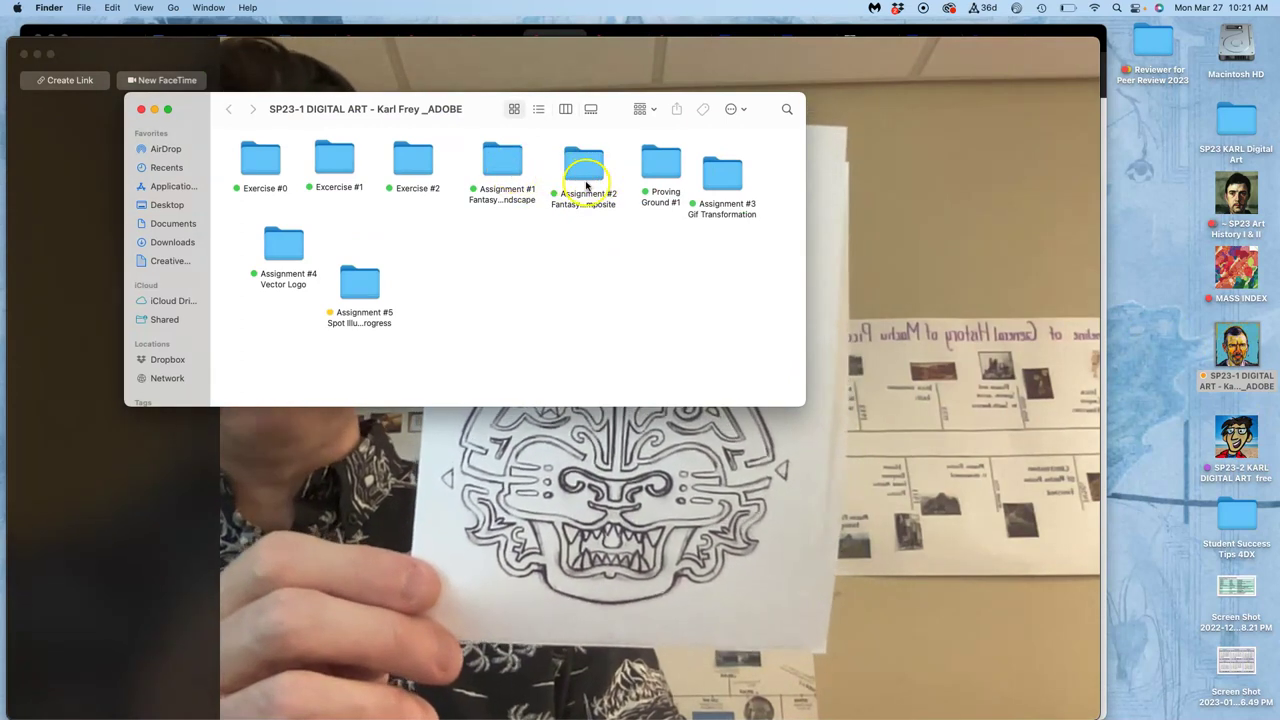
pyautogui.click(374, 284)
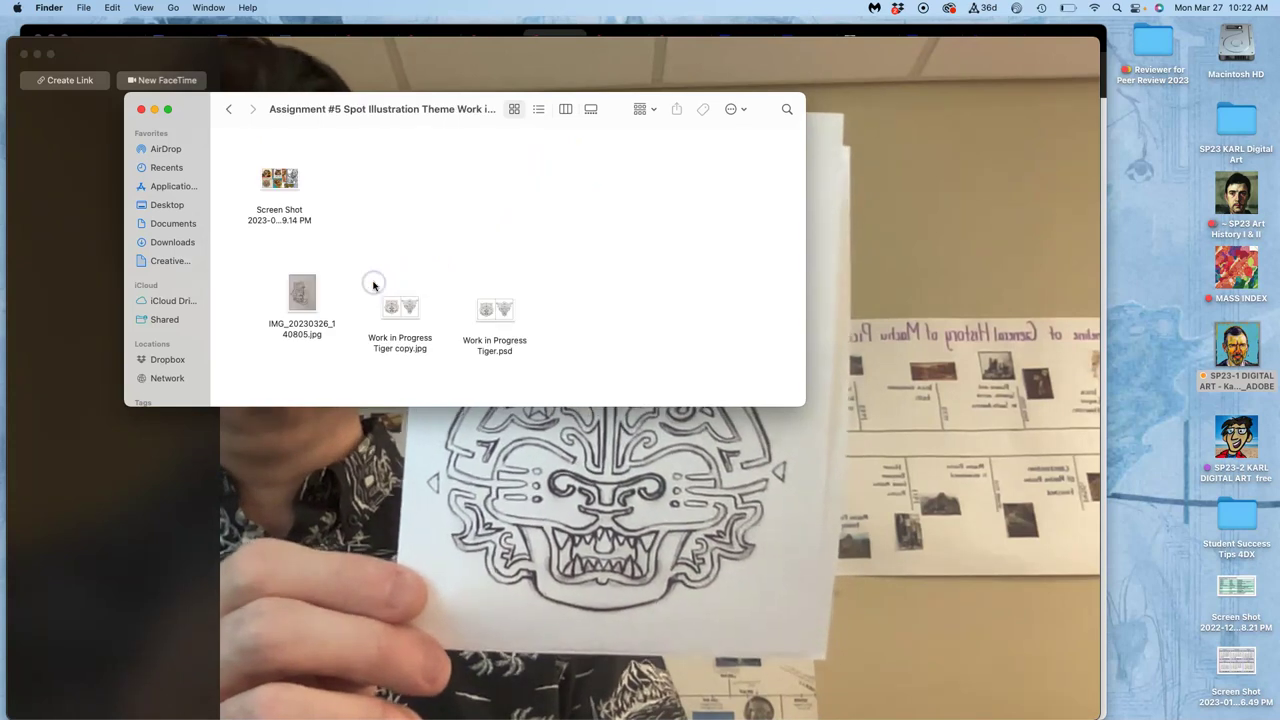
pyautogui.doubleClick(496, 317)
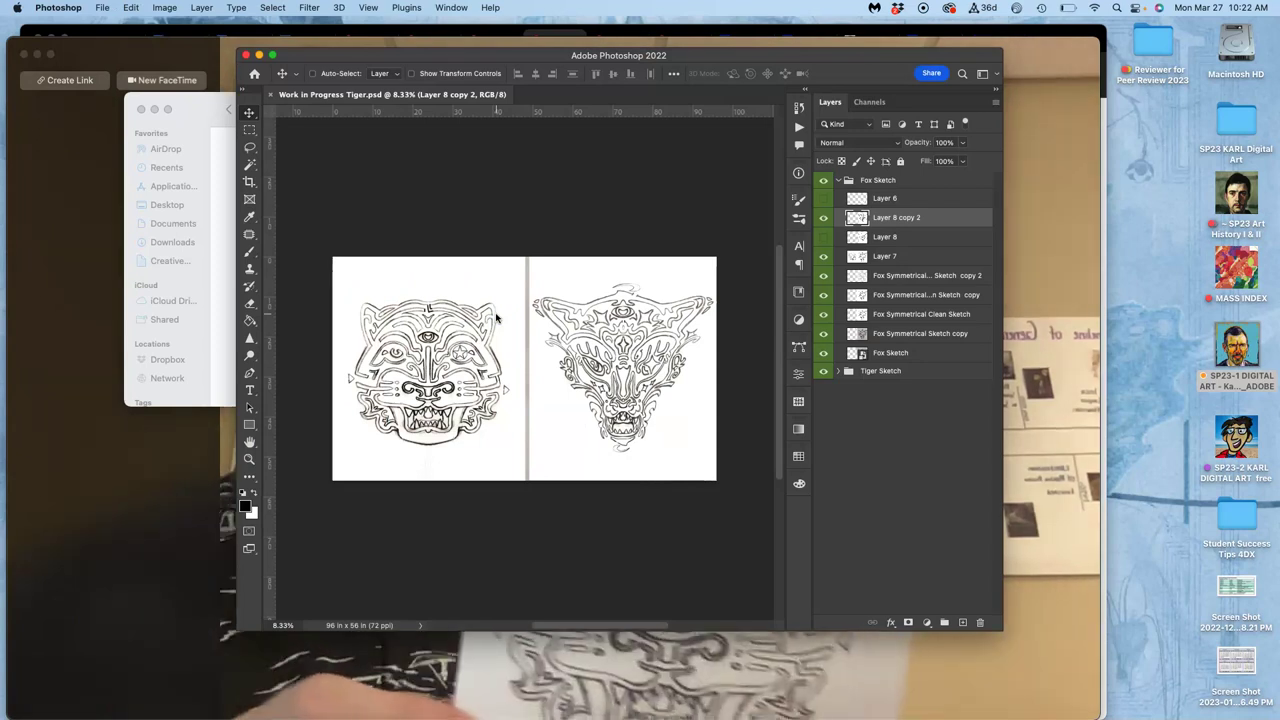
# Zoom to 25%, collapse the Fox Sketch group and expand the Tiger Sketch group.
pyautogui.click(500, 309)
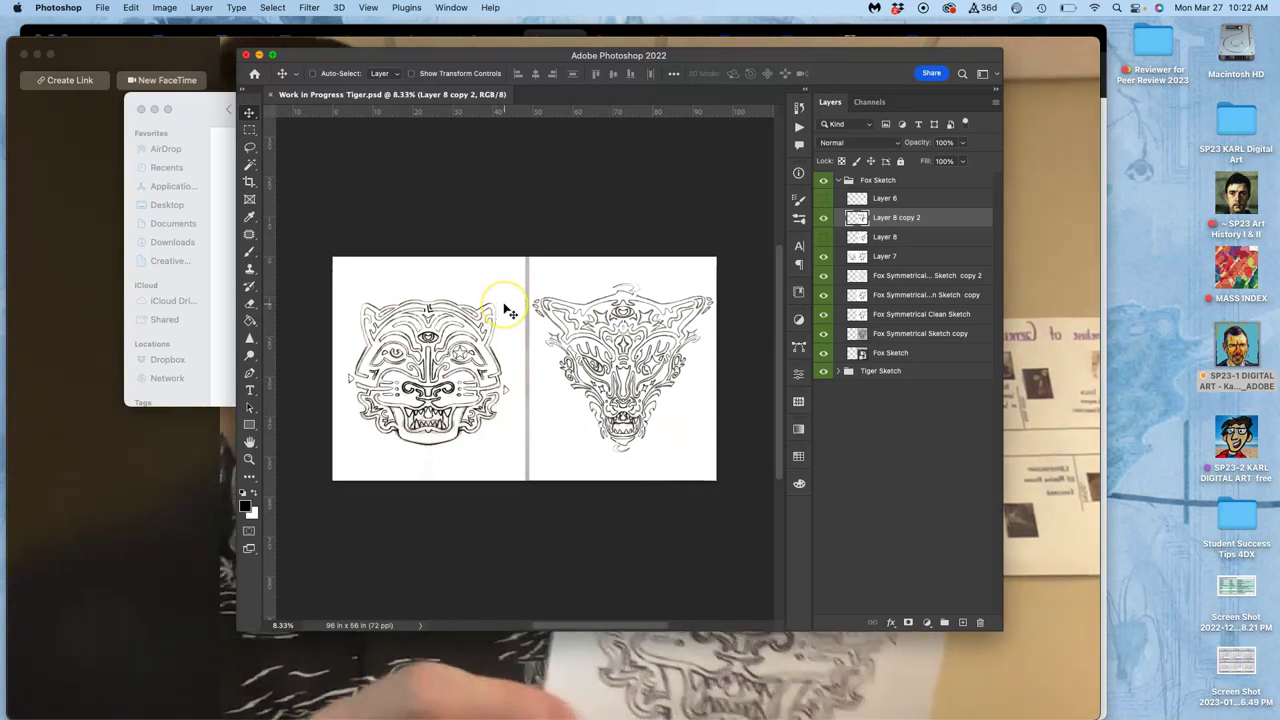
pyautogui.scroll(5, 510, 312)
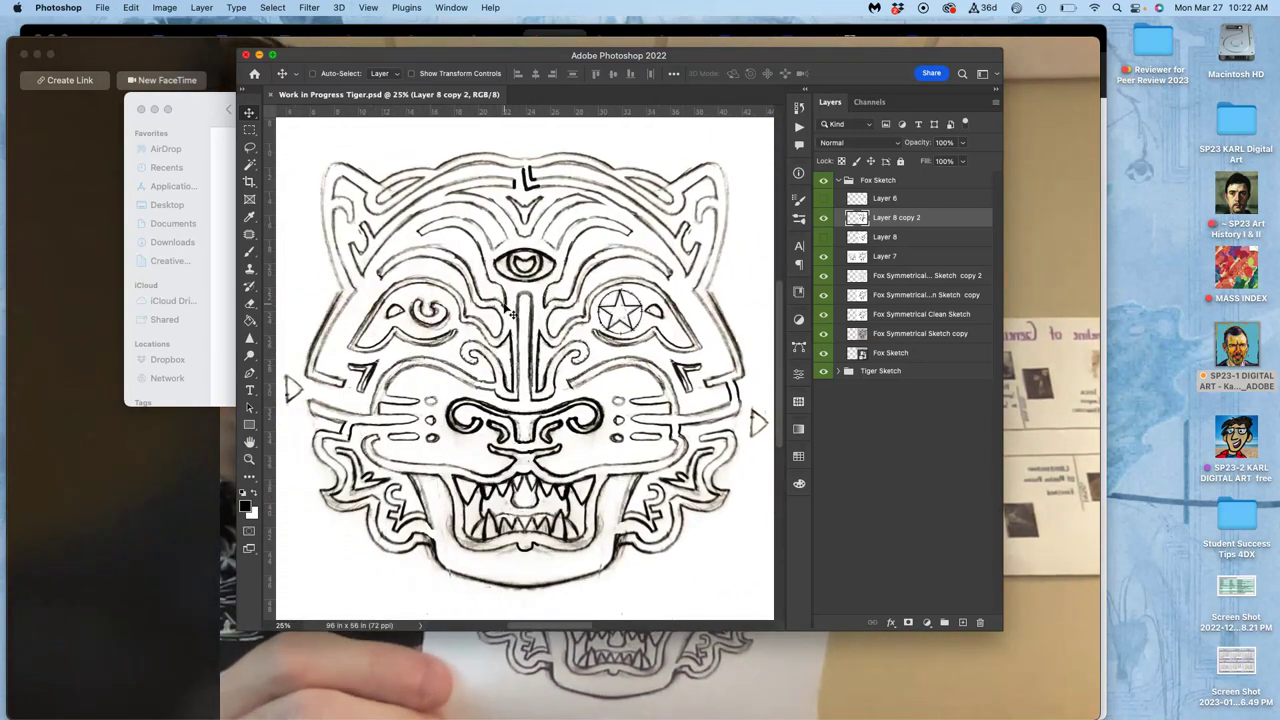
pyautogui.click(838, 182)
pyautogui.click(838, 198)
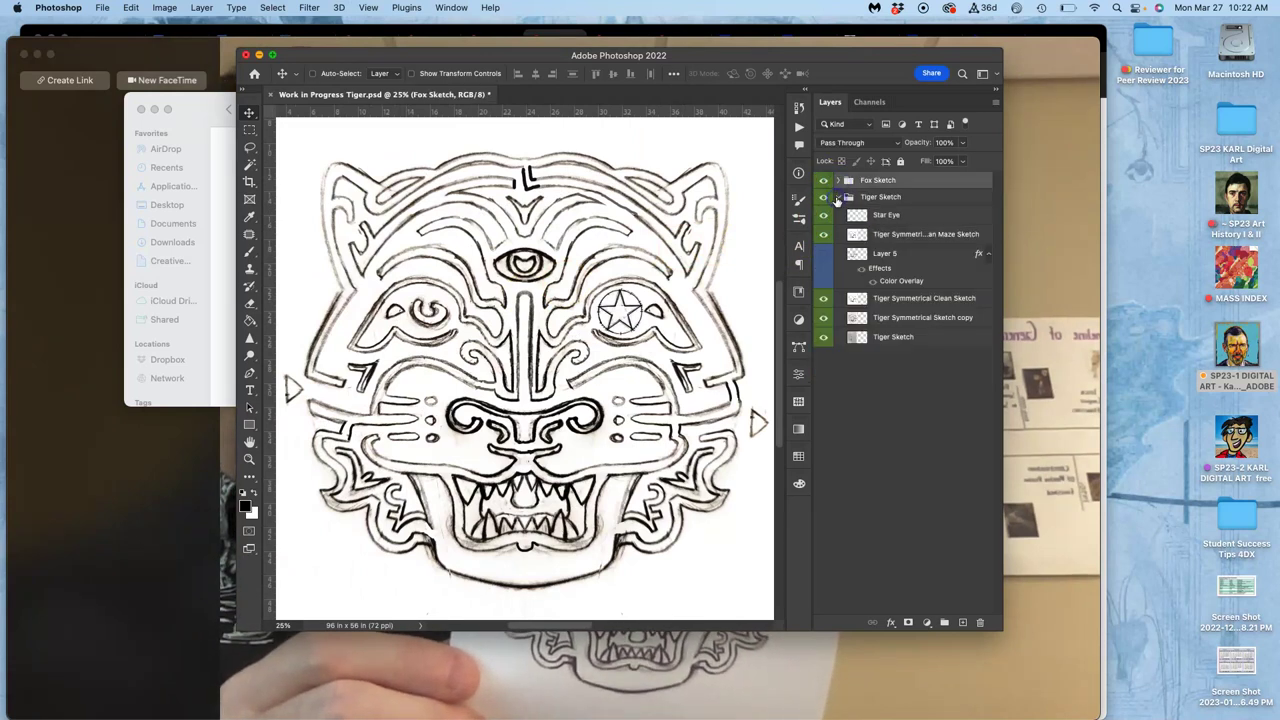
# Hide the Fox Sketch group and compare tiger layers, ending with Tiger Symmetrical Clean Sketch visible.
pyautogui.click(823, 298)
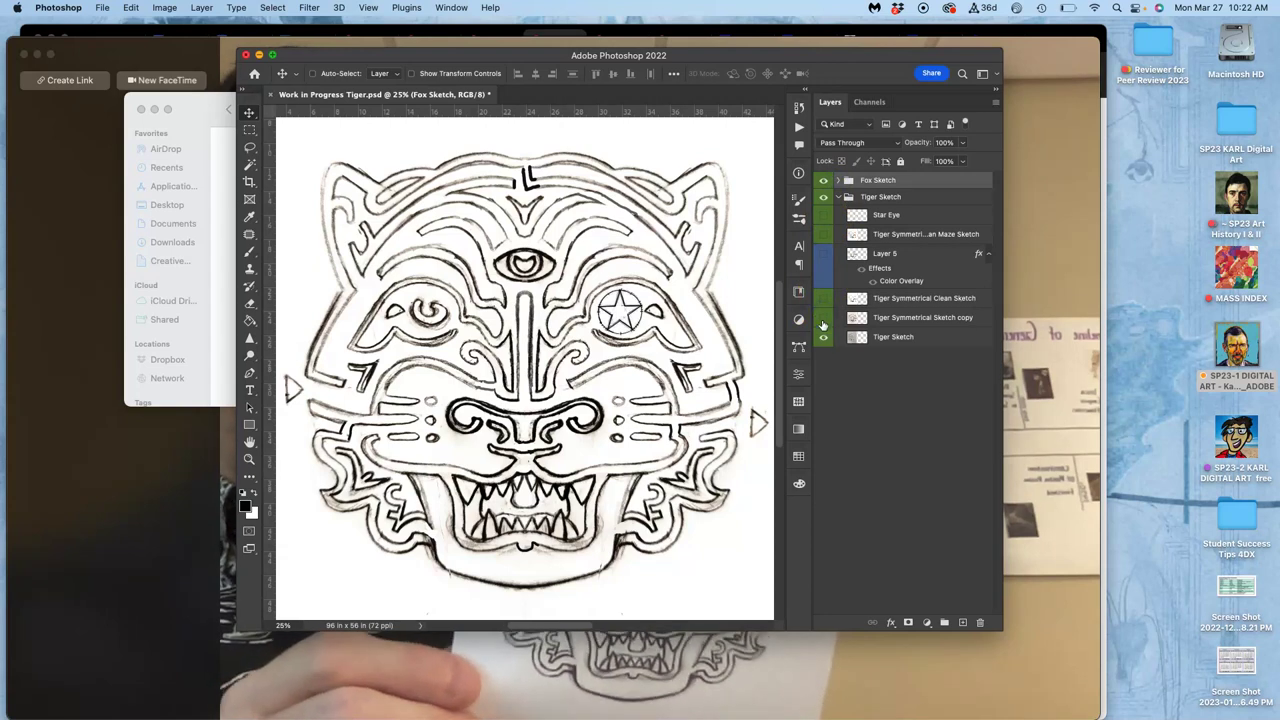
pyautogui.moveTo(822, 325); pyautogui.dragTo(822, 183)
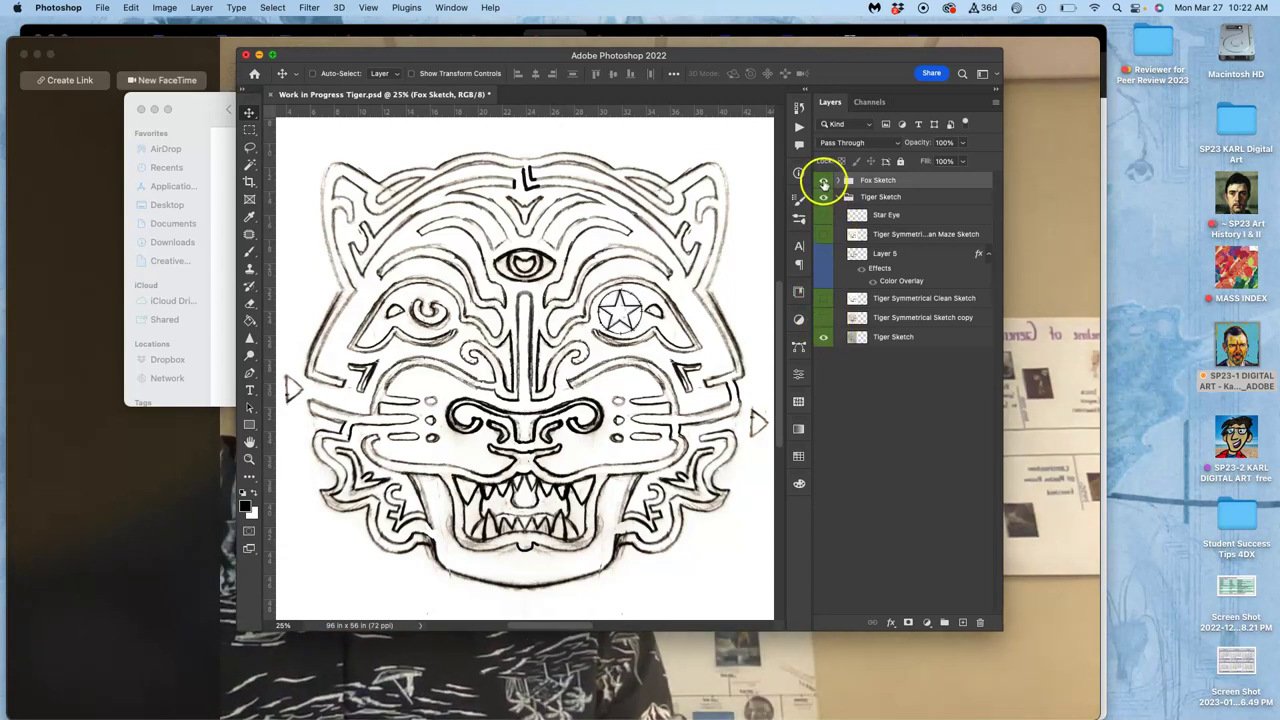
pyautogui.click(823, 183)
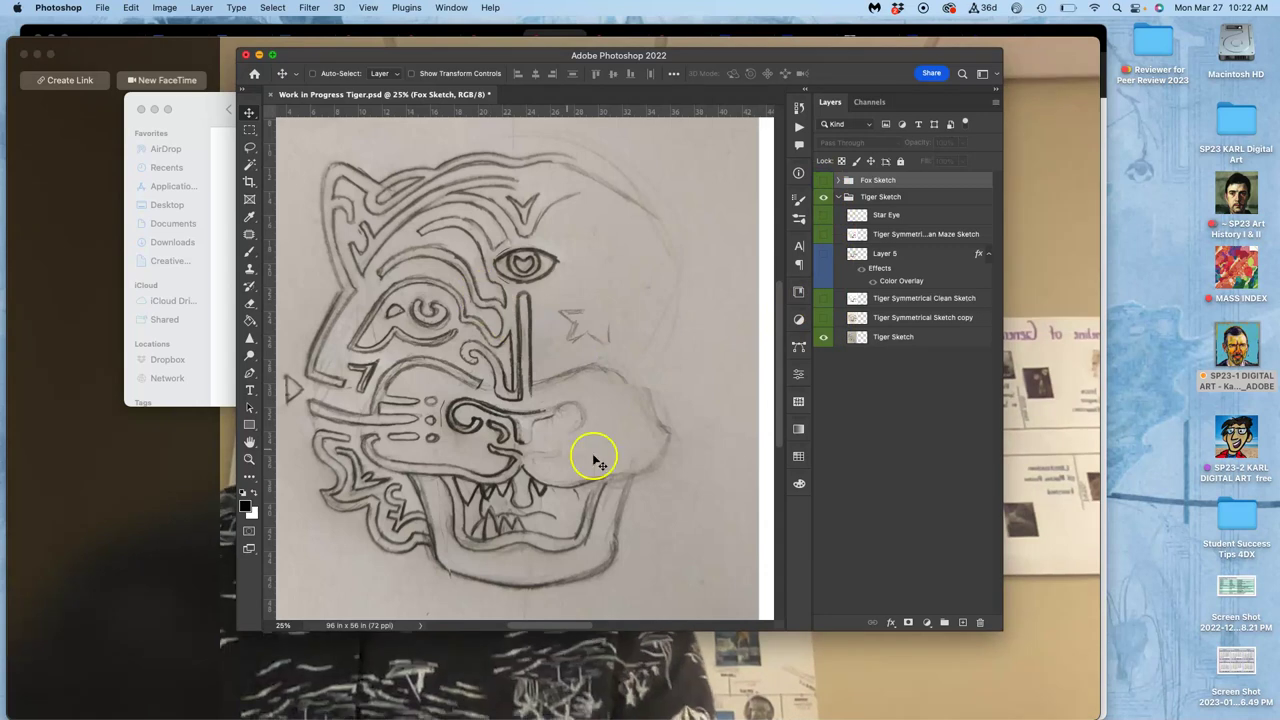
pyautogui.click(822, 320)
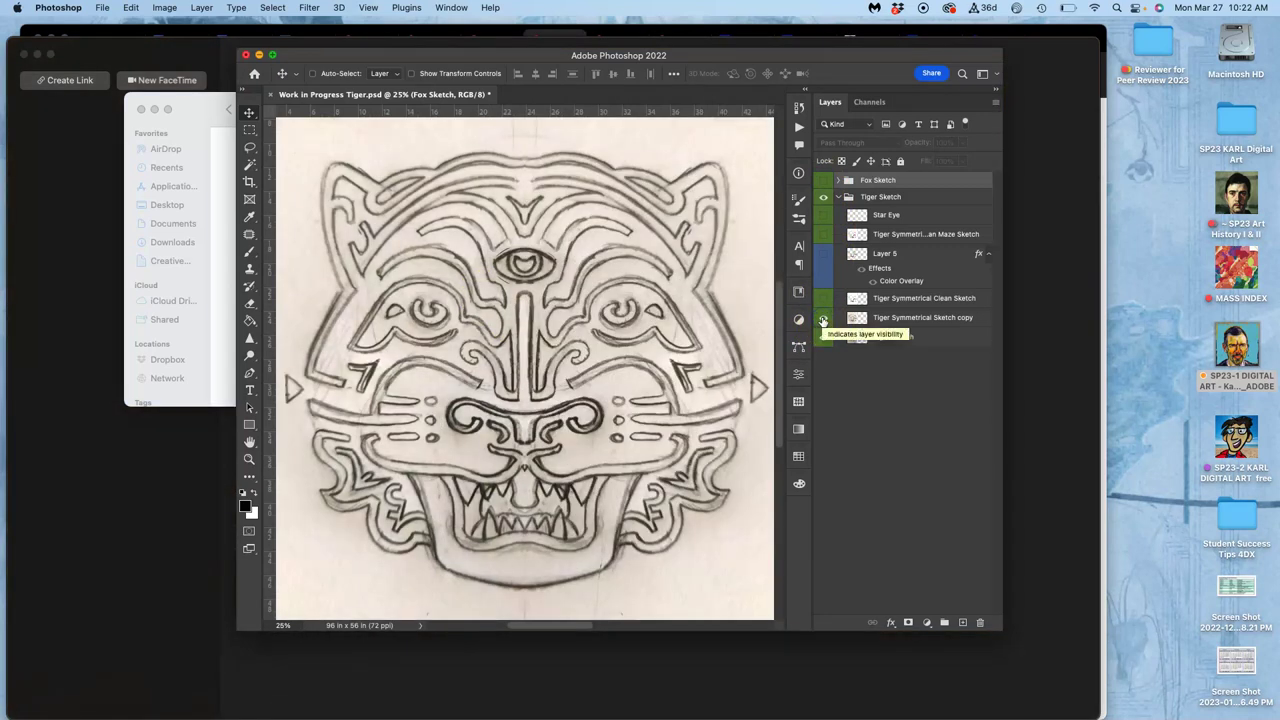
pyautogui.click(823, 320)
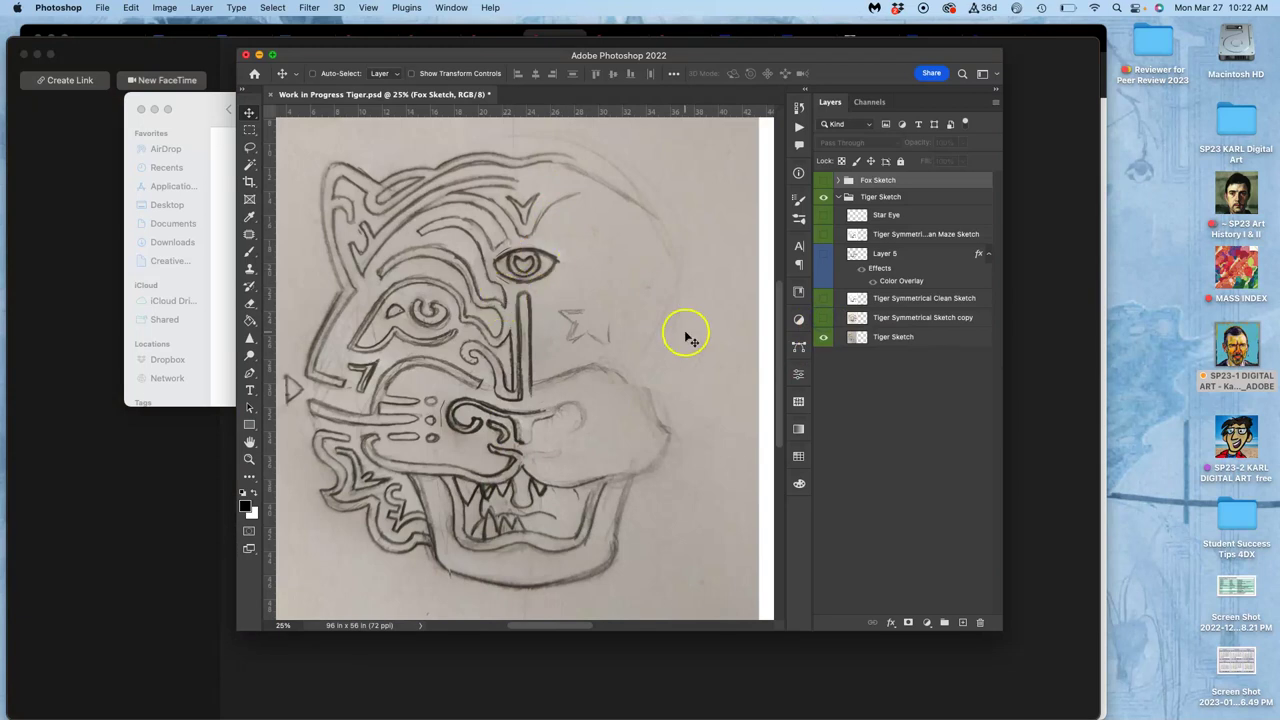
pyautogui.click(822, 320)
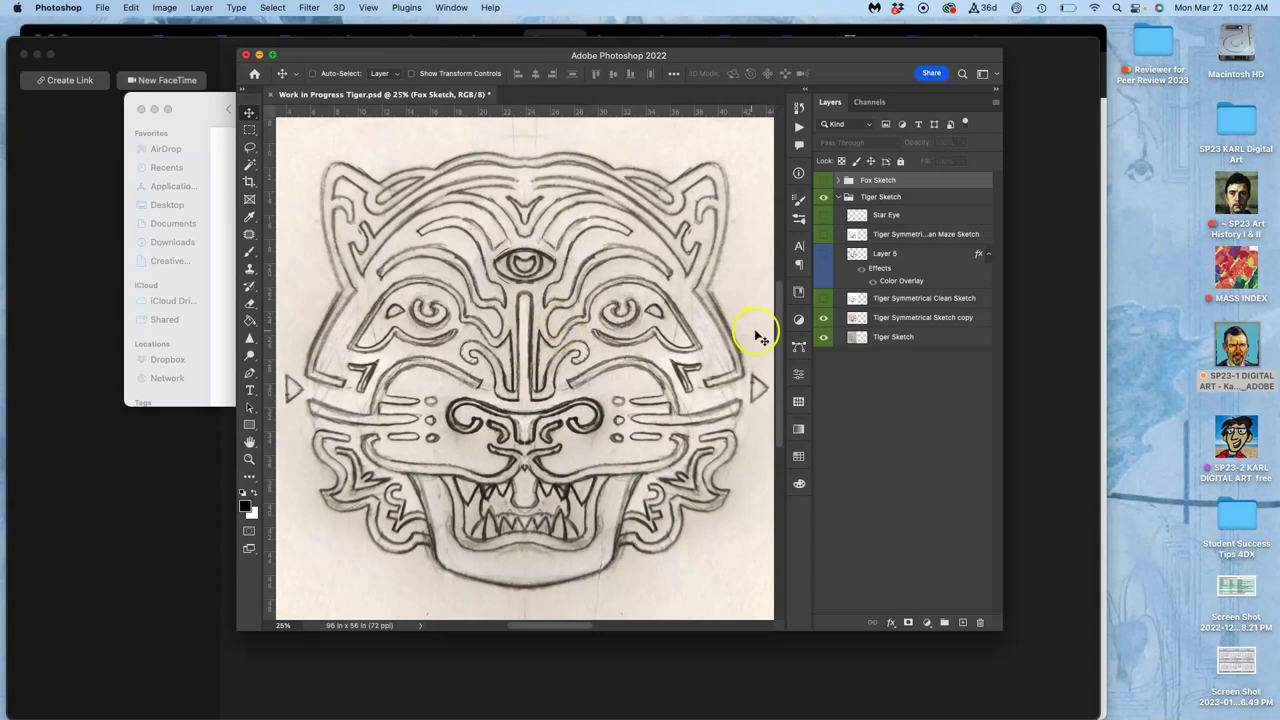
pyautogui.click(823, 299)
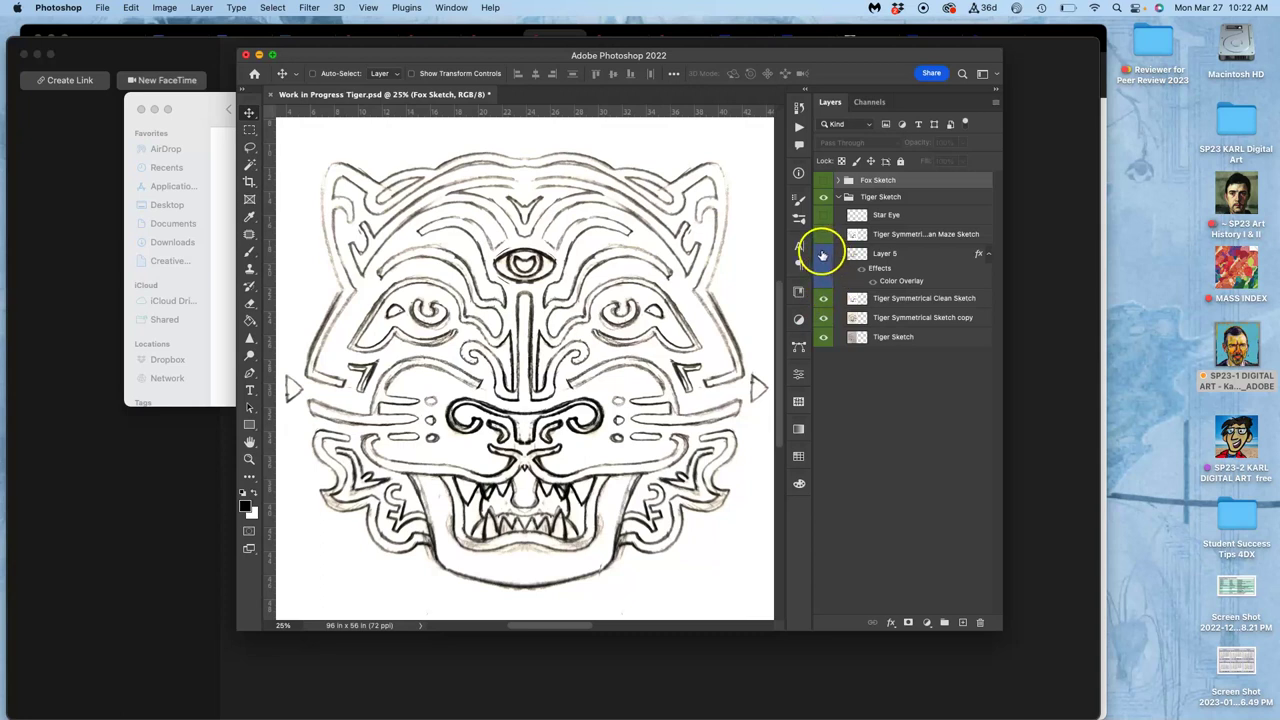
# Preview then hide the blue Layer 5 overlay, and turn on the maze sketch lines.
pyautogui.click(823, 254)
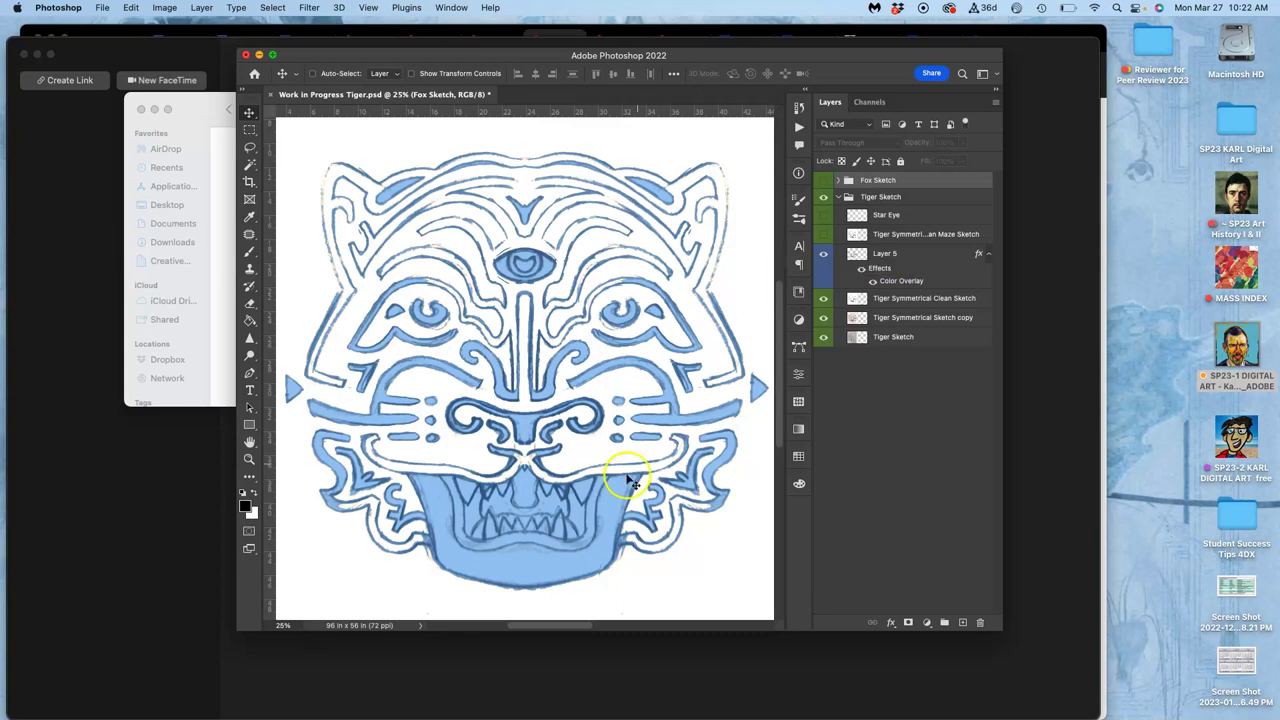
pyautogui.click(823, 254)
pyautogui.click(822, 235)
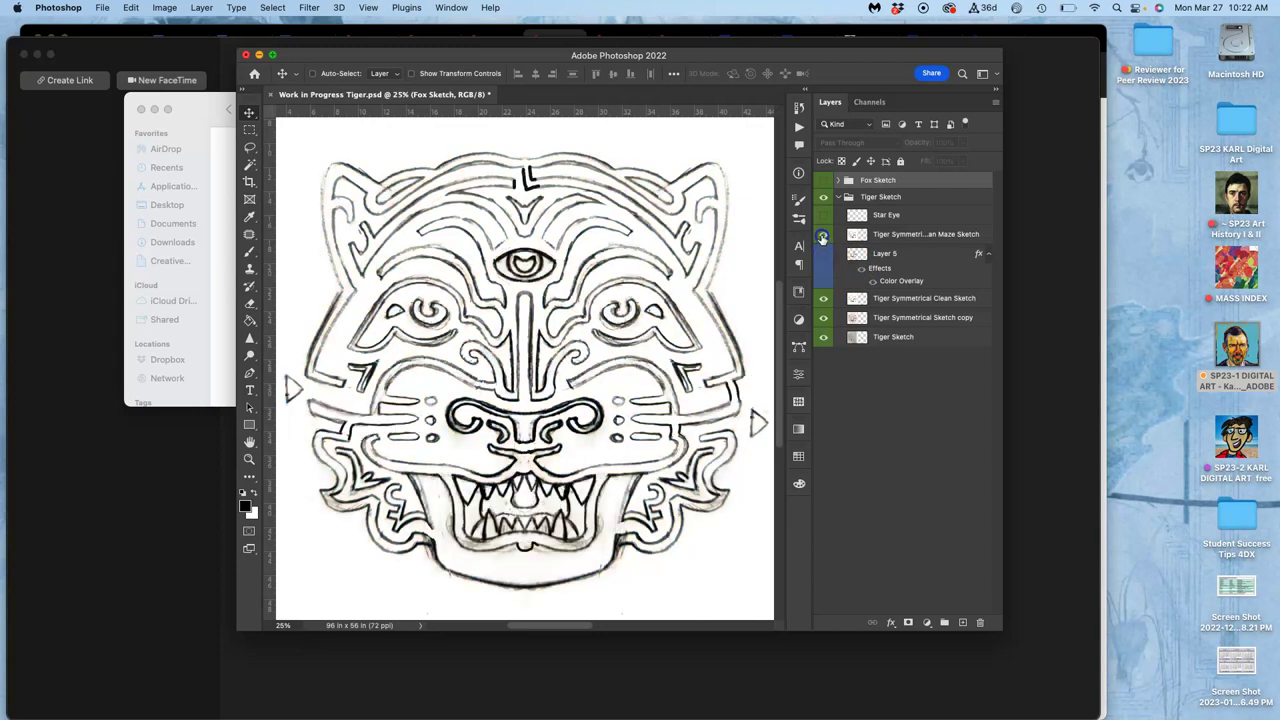
pyautogui.click(822, 236)
pyautogui.click(822, 236)
# Turn on the Star Eye layer, placing a star inside the tiger's eye.
pyautogui.click(822, 216)
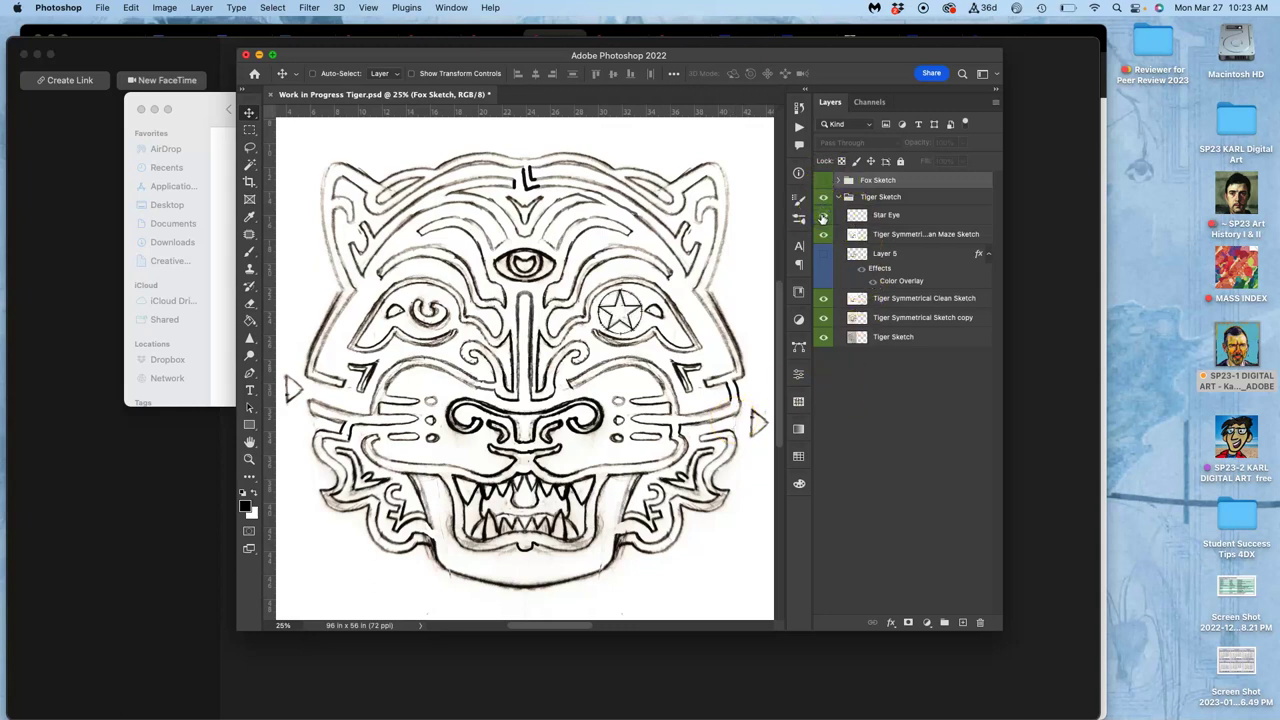
pyautogui.click(822, 216)
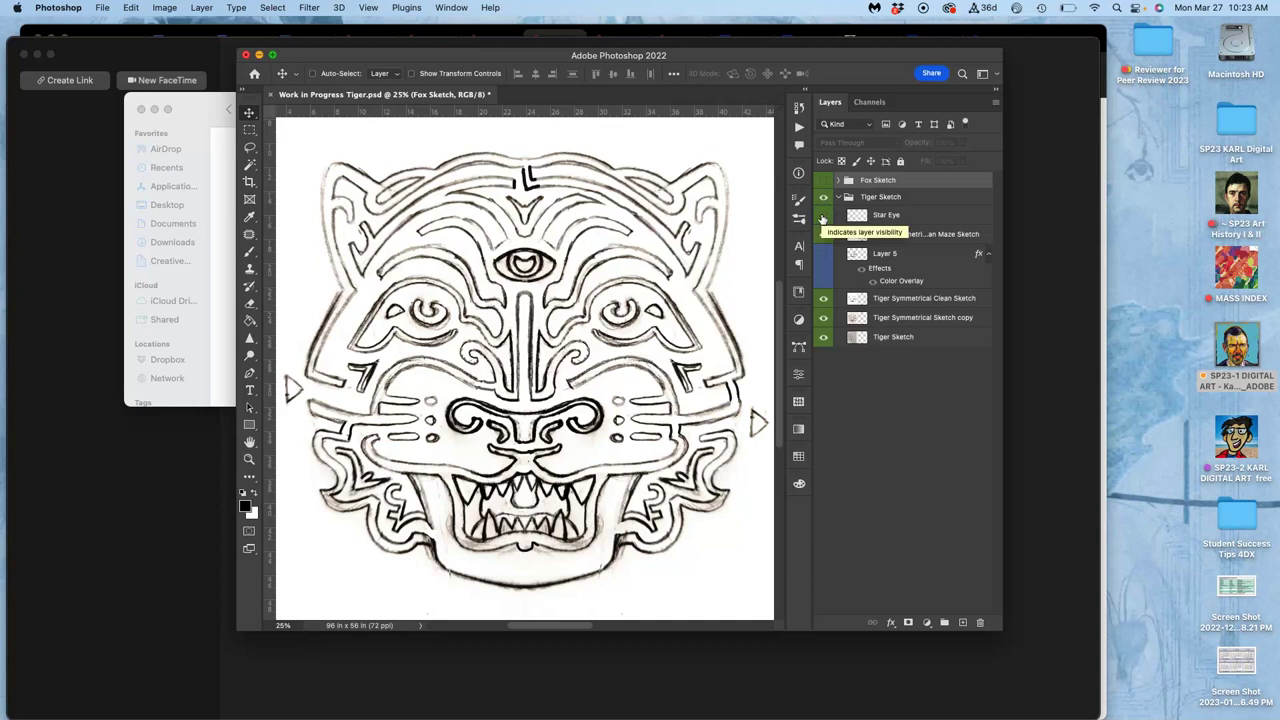
pyautogui.click(822, 216)
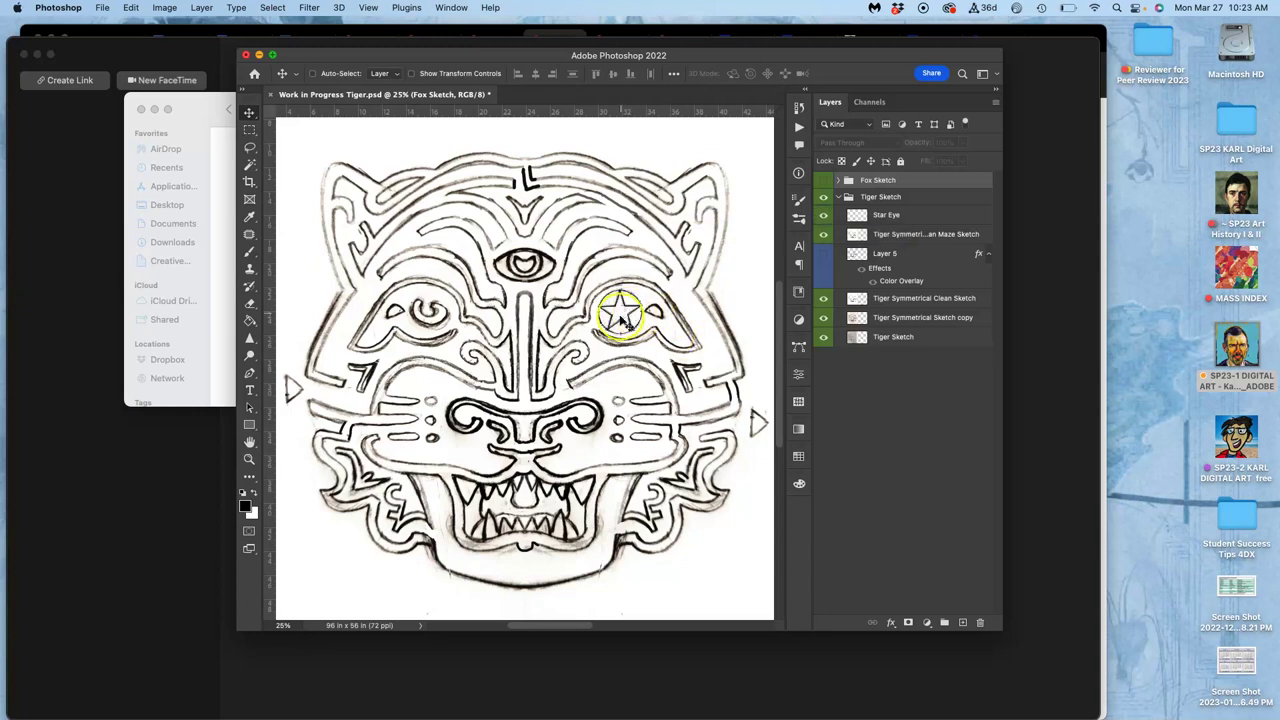
pyautogui.scroll(6, 626, 328)
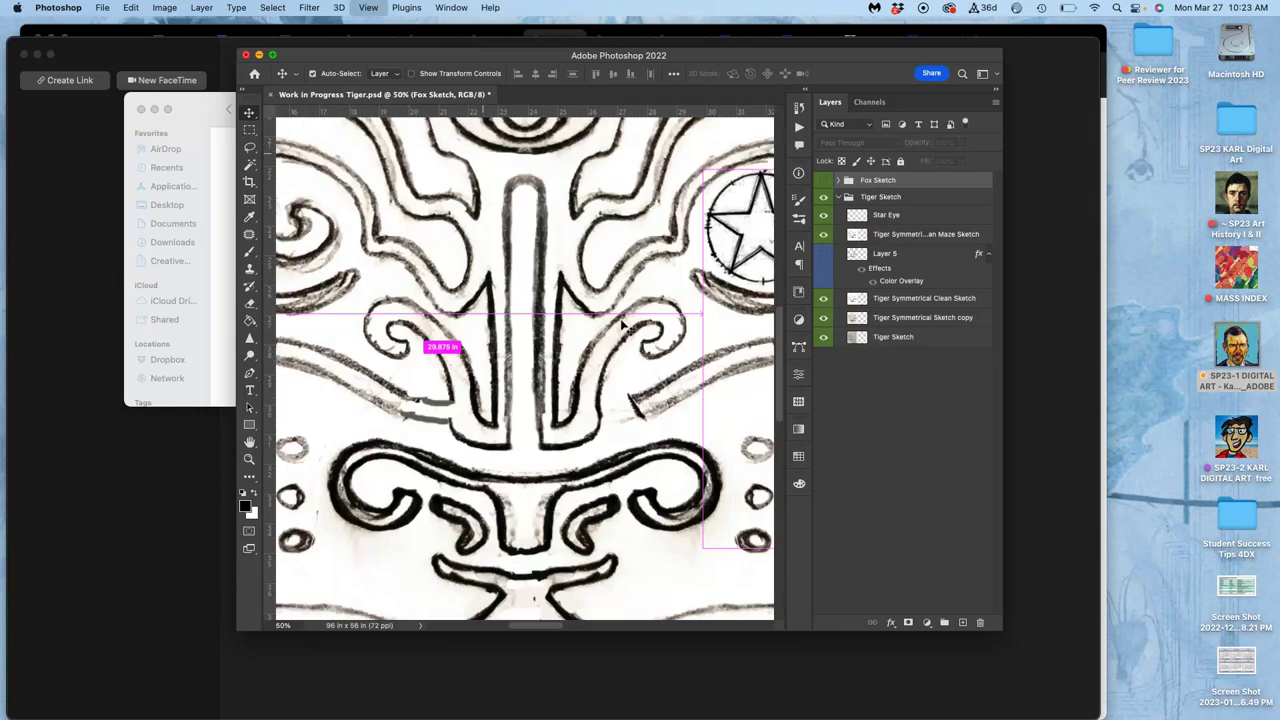
pyautogui.scroll(5, 626, 328)
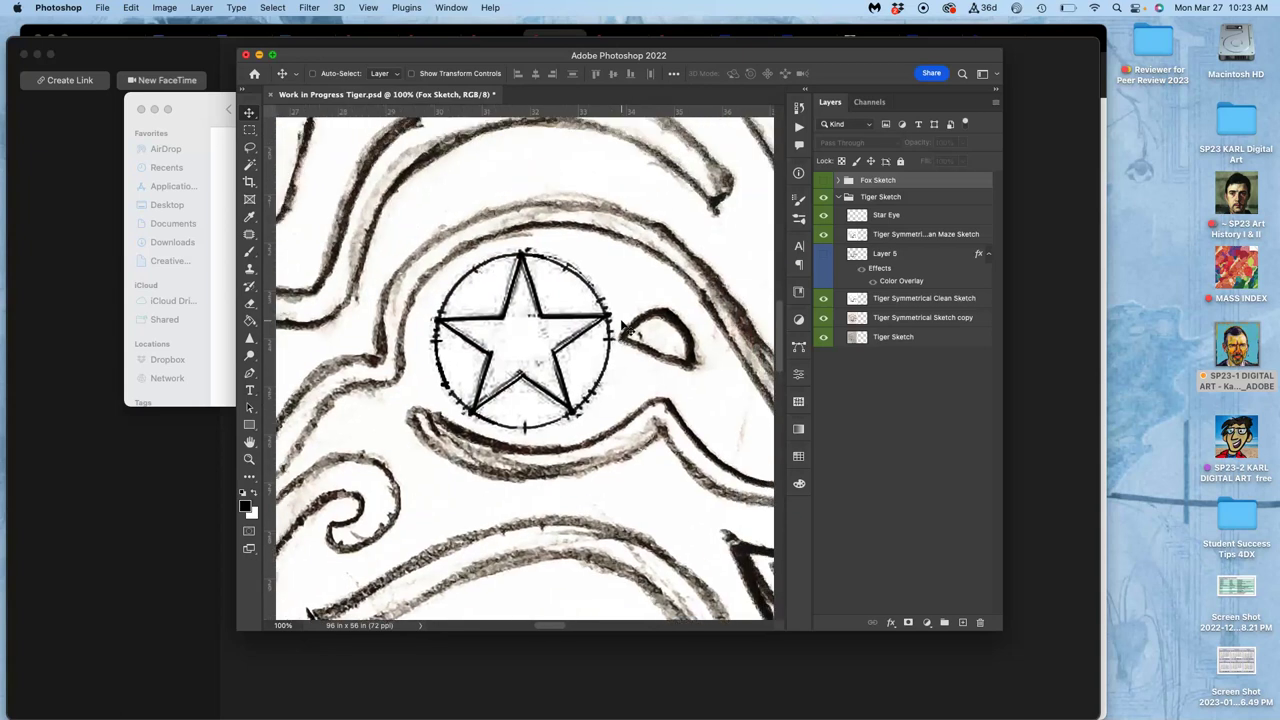
pyautogui.scroll(3, 626, 328)
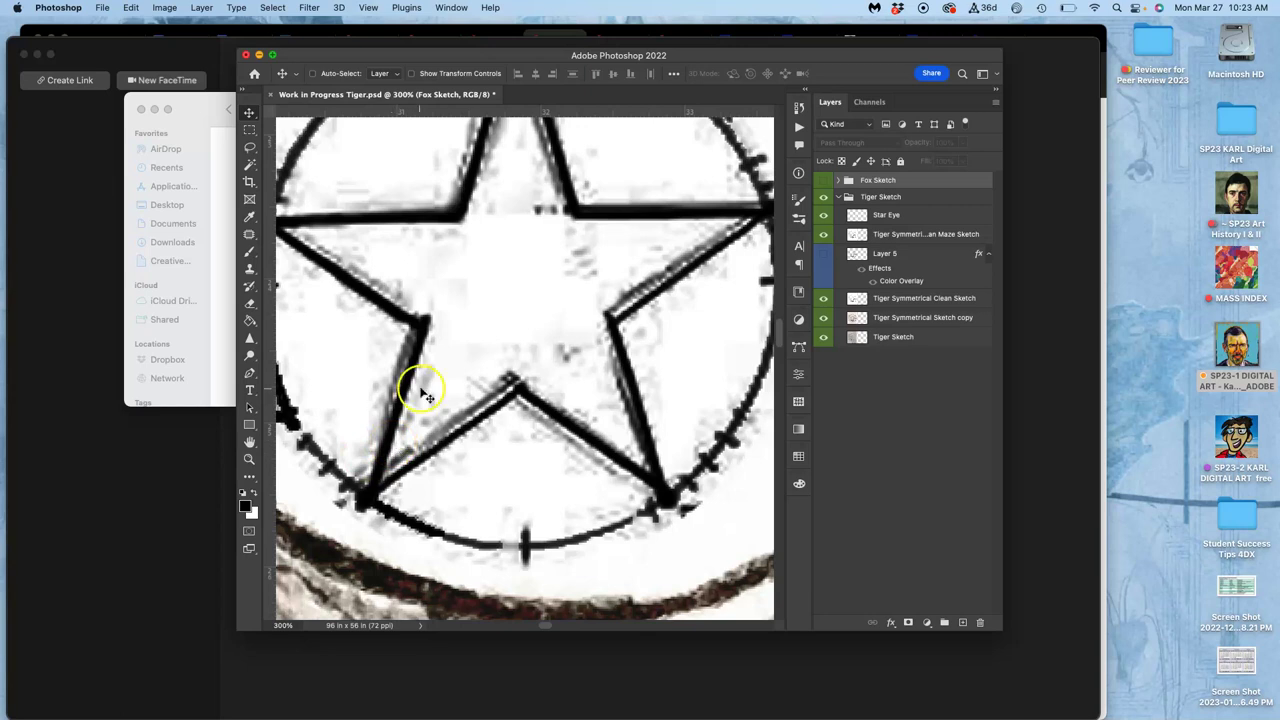
pyautogui.scroll(5, 427, 390)
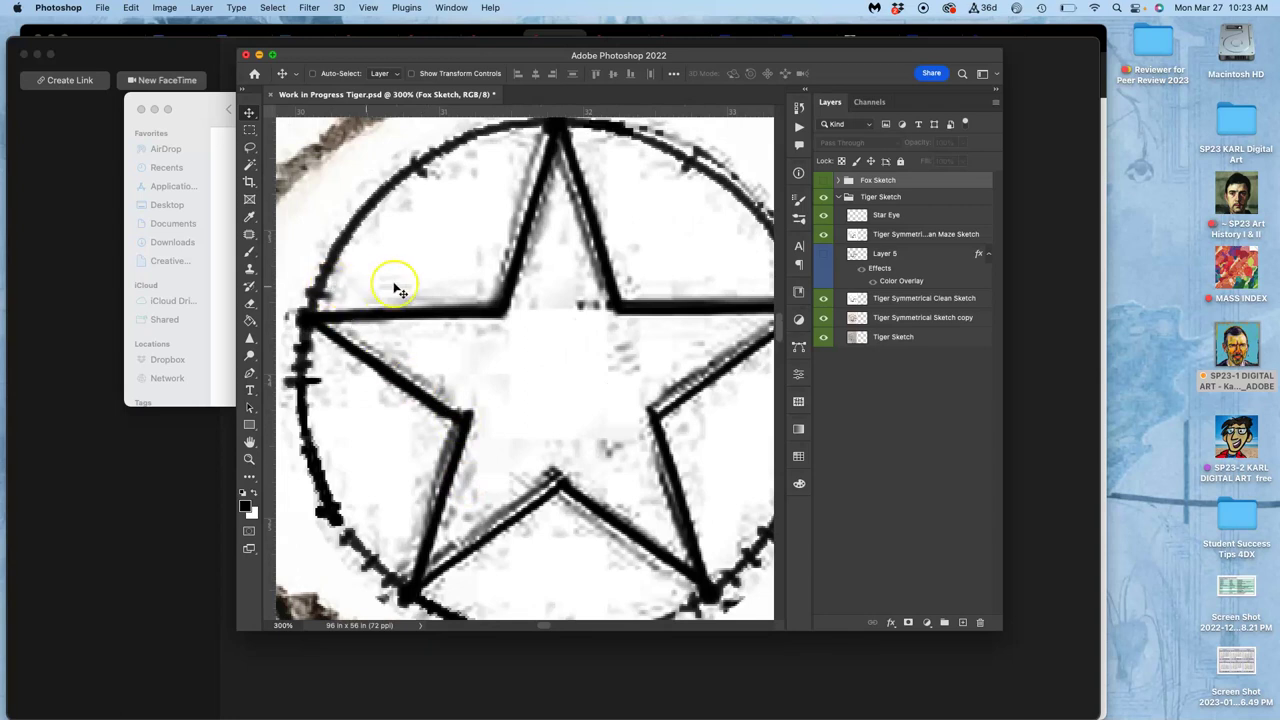
pyautogui.press('super+semicolon')
pyautogui.press('super+minus')
pyautogui.press('super+minus')
pyautogui.press('super+minus')
pyautogui.press('super+minus')
pyautogui.press('super+minus')
pyautogui.press('super+minus')
pyautogui.press('super+minus')
pyautogui.press('super+minus')
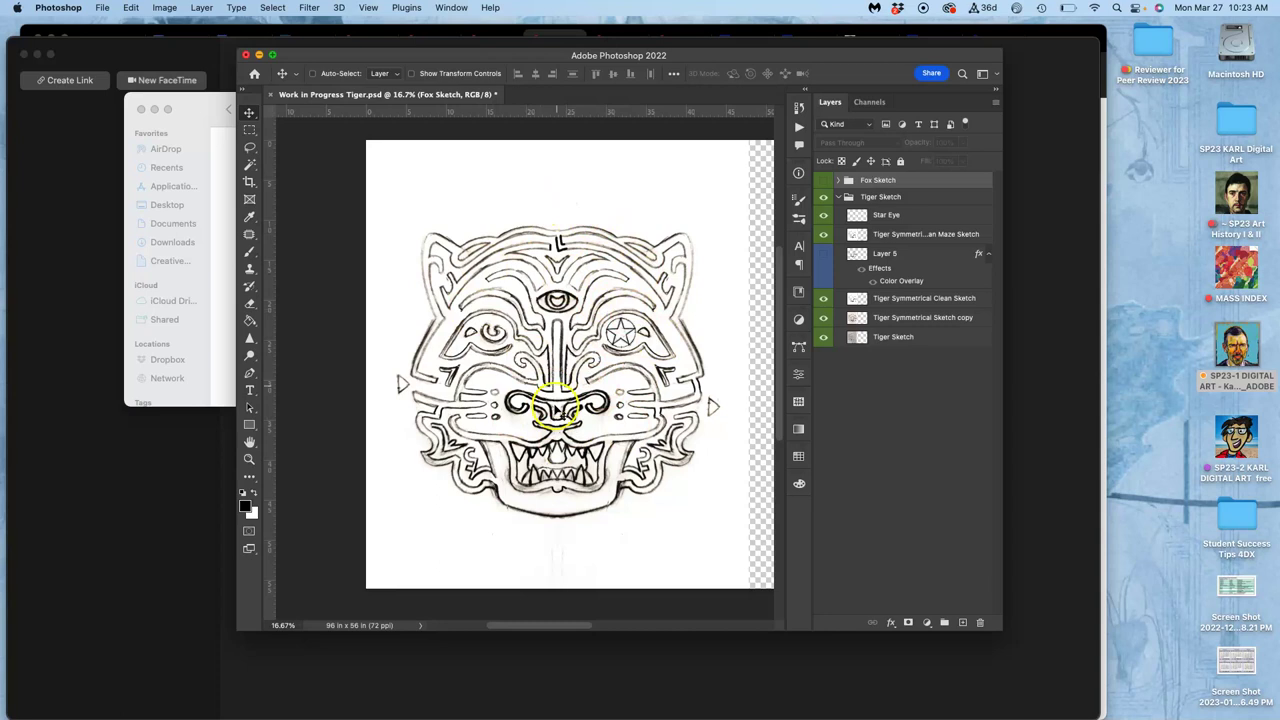
# Close Work in Progress Tiger.psd without saving changes.
pyautogui.click(246, 57)
pyautogui.click(609, 296)
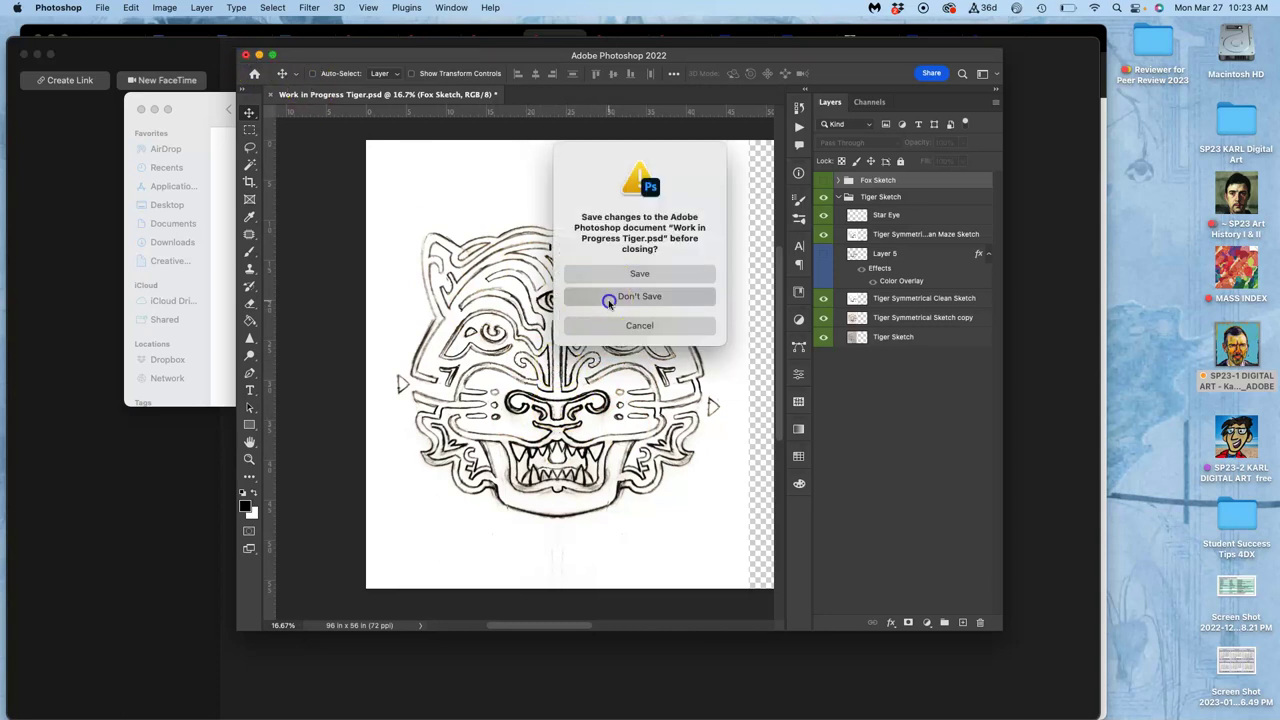
pyautogui.click(542, 244)
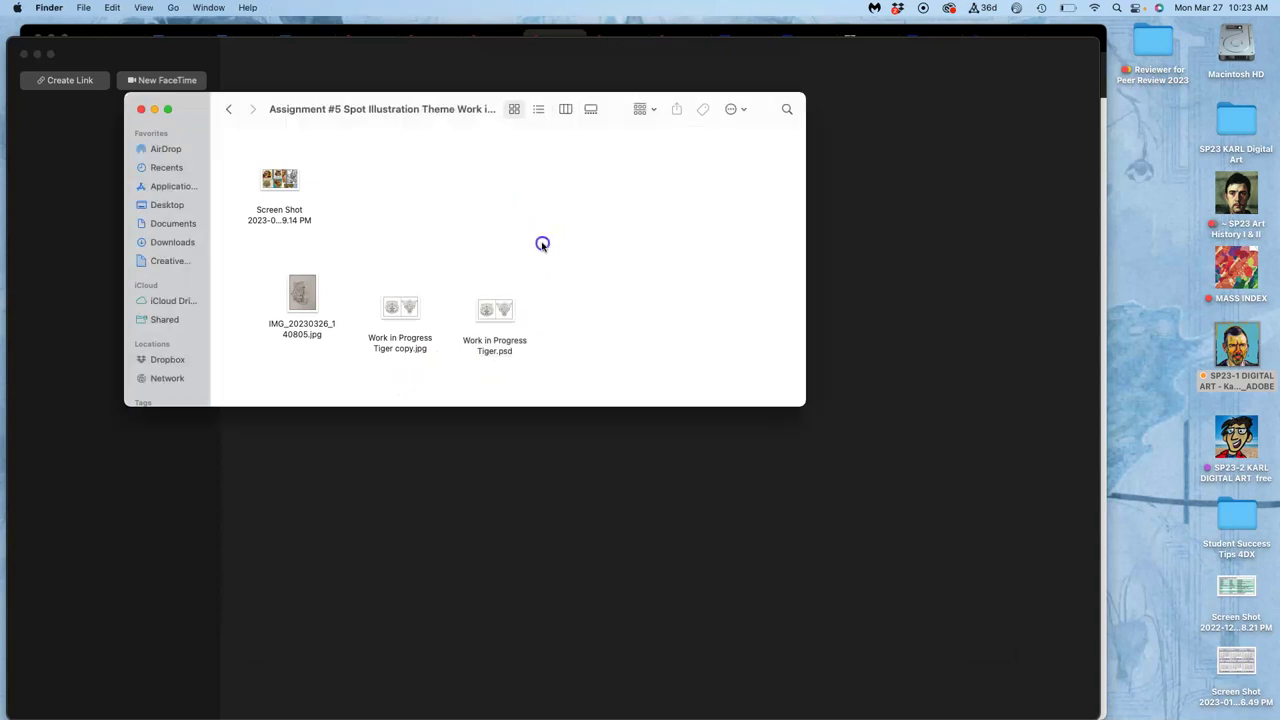
# Leave Work in Progress Tiger copy.jpg unopened and bring the Canvas discussion page back.
pyautogui.rightClick(404, 316)
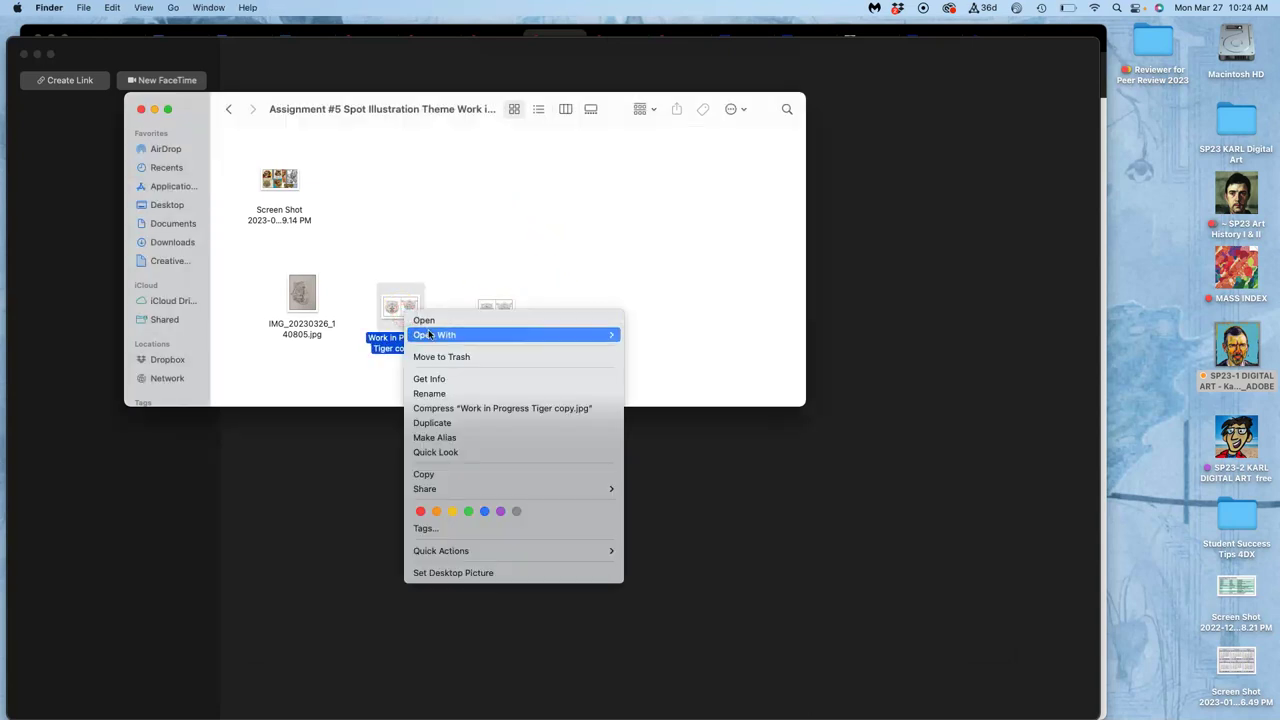
pyautogui.moveTo(429, 335)
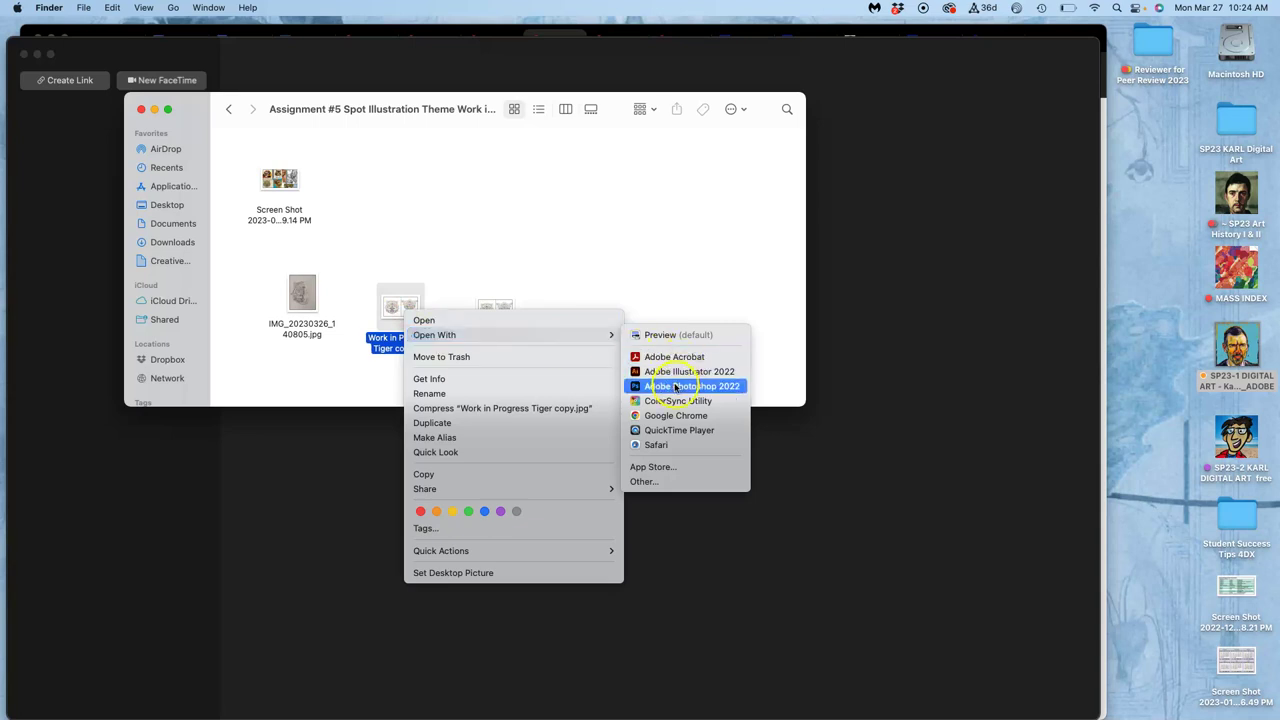
pyautogui.click(575, 237)
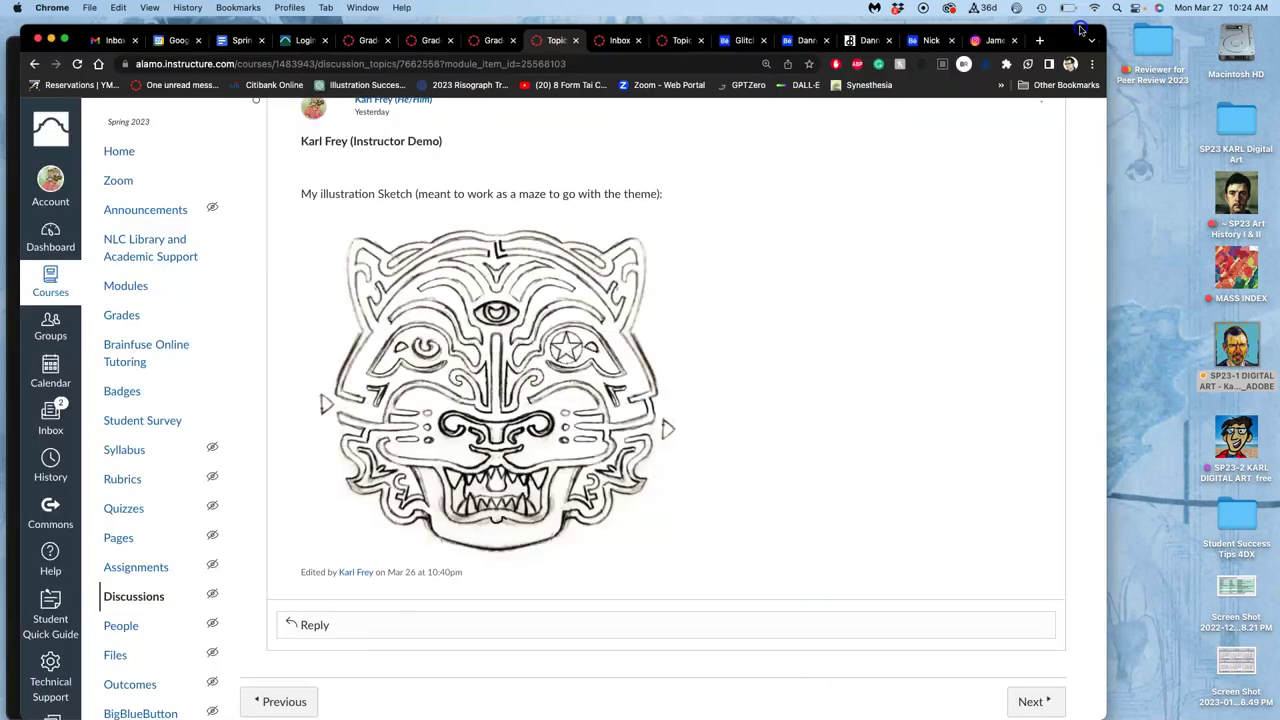
pyautogui.click(1080, 30)
# Screenshot the posted tiger sketch and open 'Screen Shot 2023-03-26 at 10.32.48 PM.png' in Photoshop.
pyautogui.moveTo(636, 316); pyautogui.dragTo(934, 470)
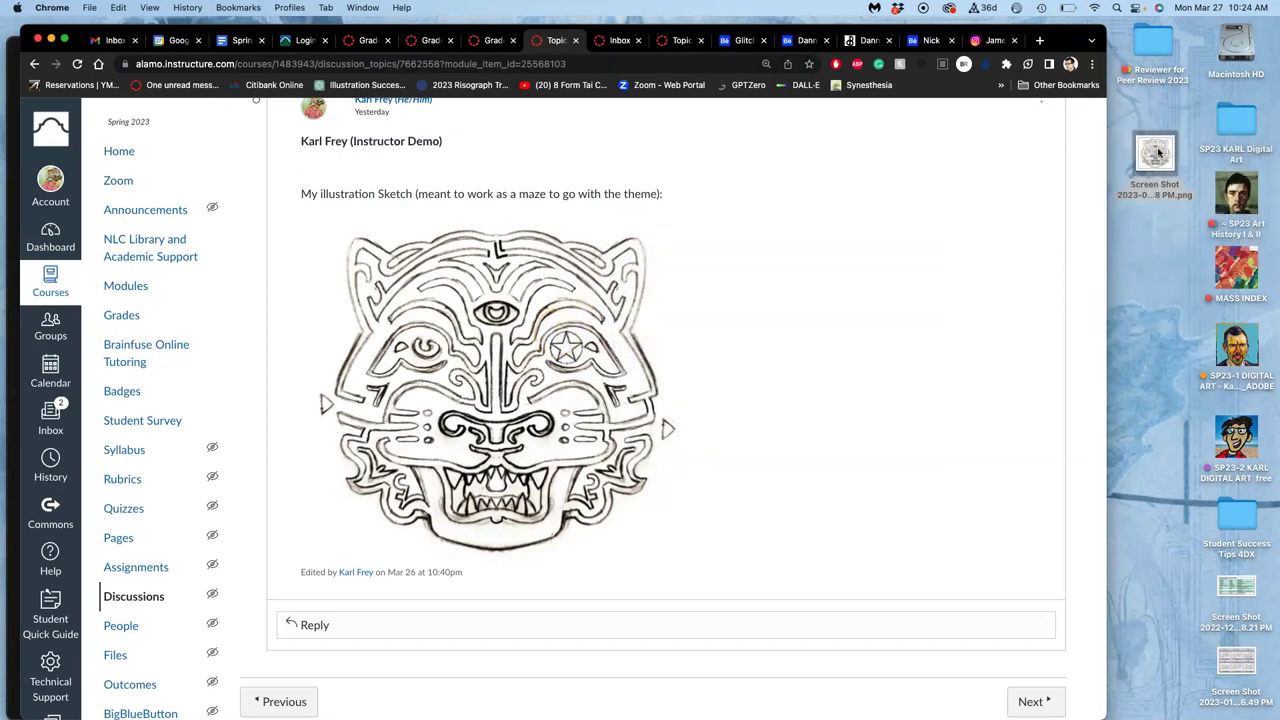
pyautogui.rightClick(1158, 152)
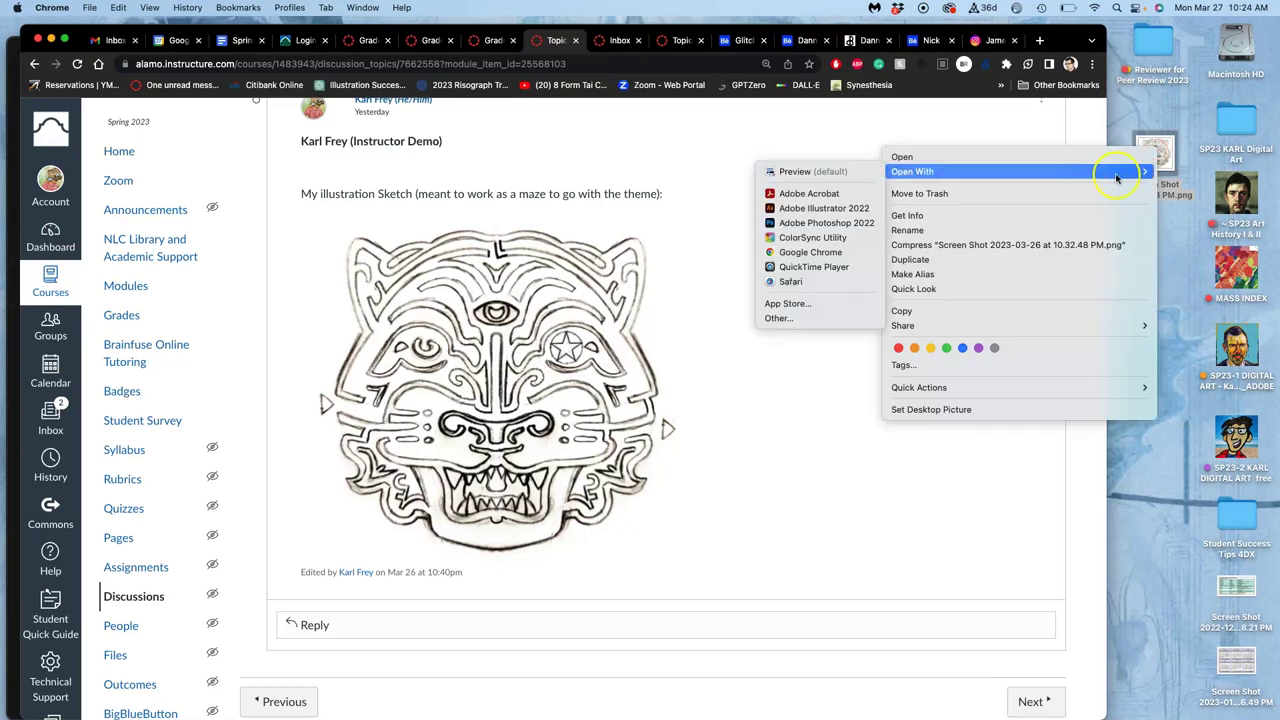
pyautogui.moveTo(900, 171)
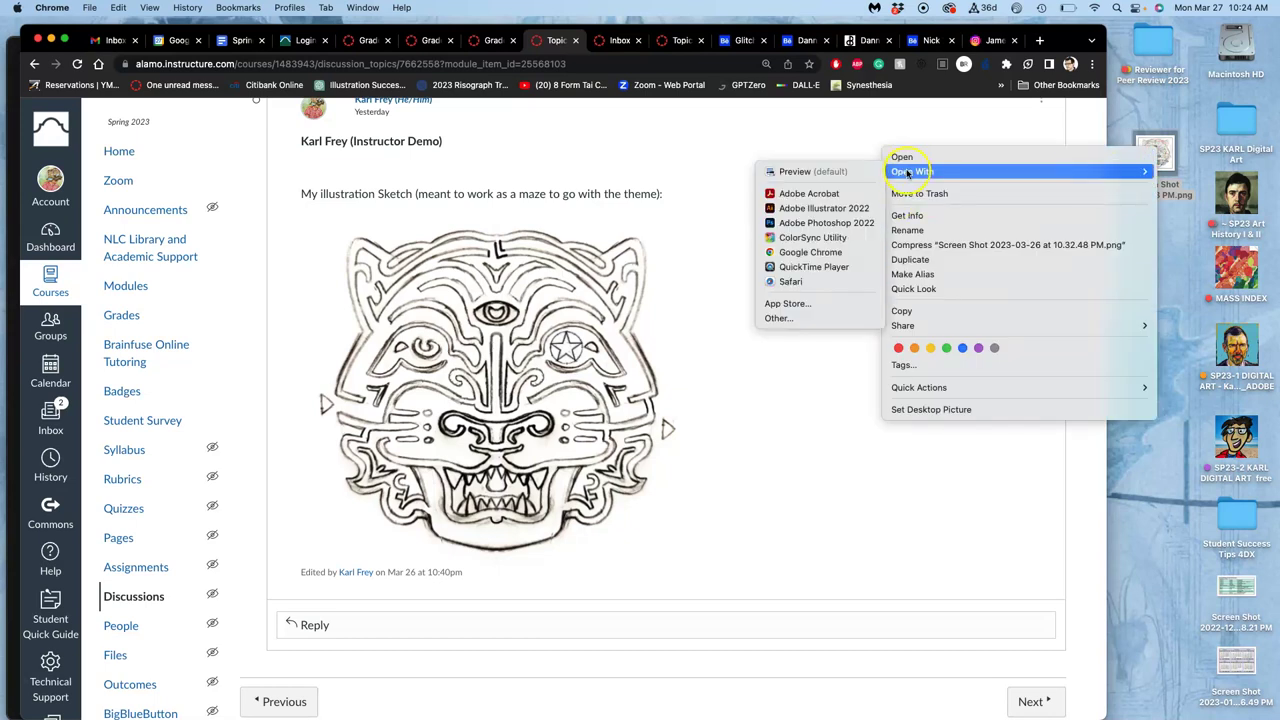
pyautogui.click(849, 223)
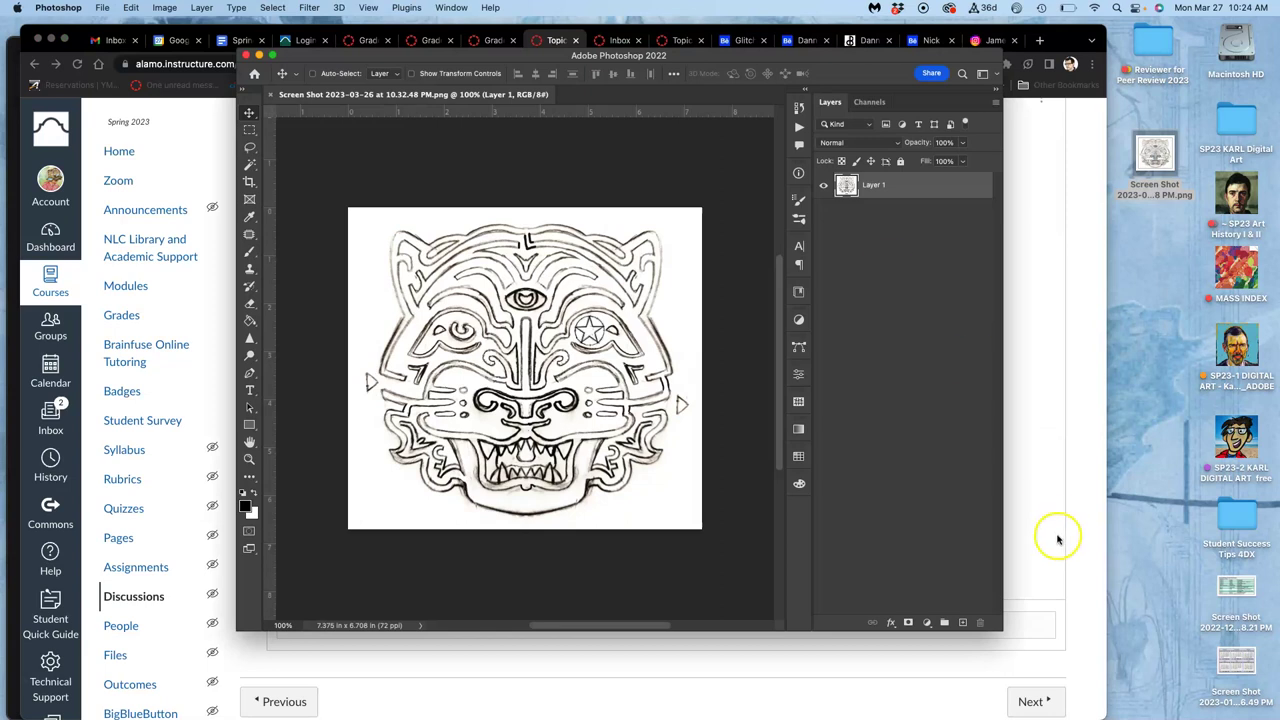
# Enlarge and reposition the Photoshop window, quit FaceTime, and zoom the sketch to 200%.
pyautogui.moveTo(996, 628); pyautogui.dragTo(1180, 716)
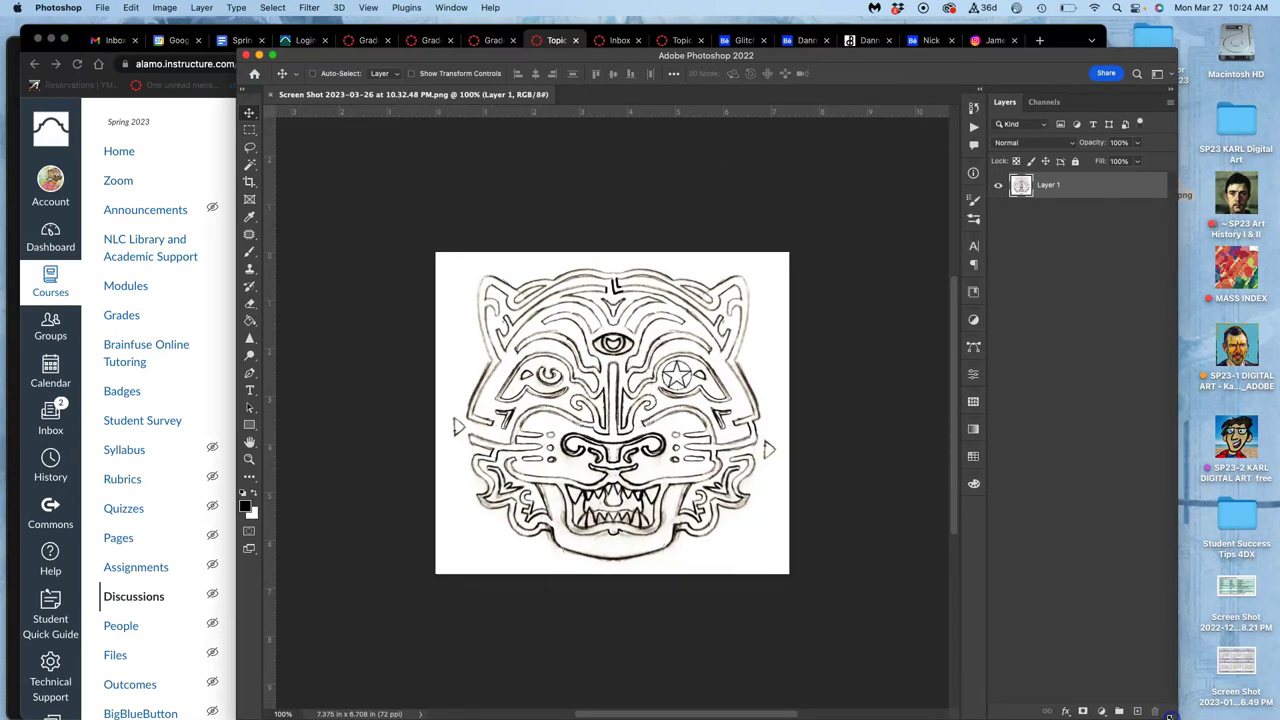
pyautogui.moveTo(892, 55); pyautogui.dragTo(708, 69)
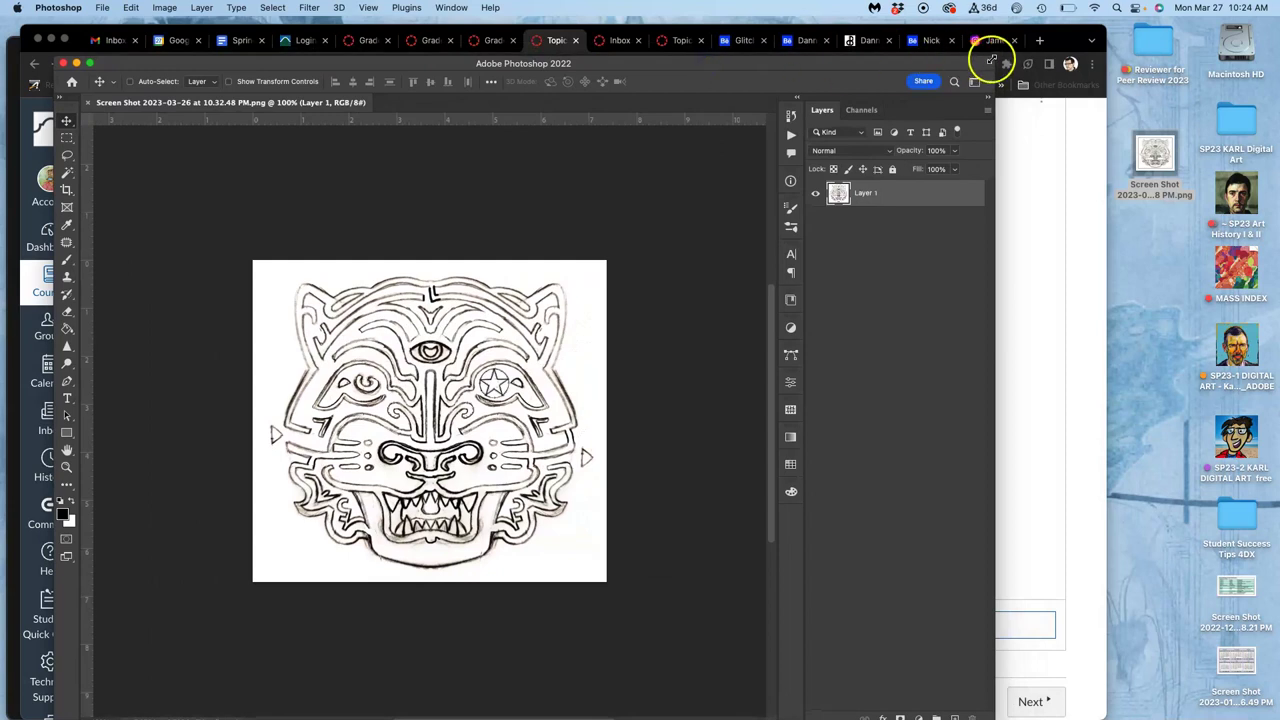
pyautogui.moveTo(991, 62); pyautogui.dragTo(1131, 60)
pyautogui.moveTo(17, 288)
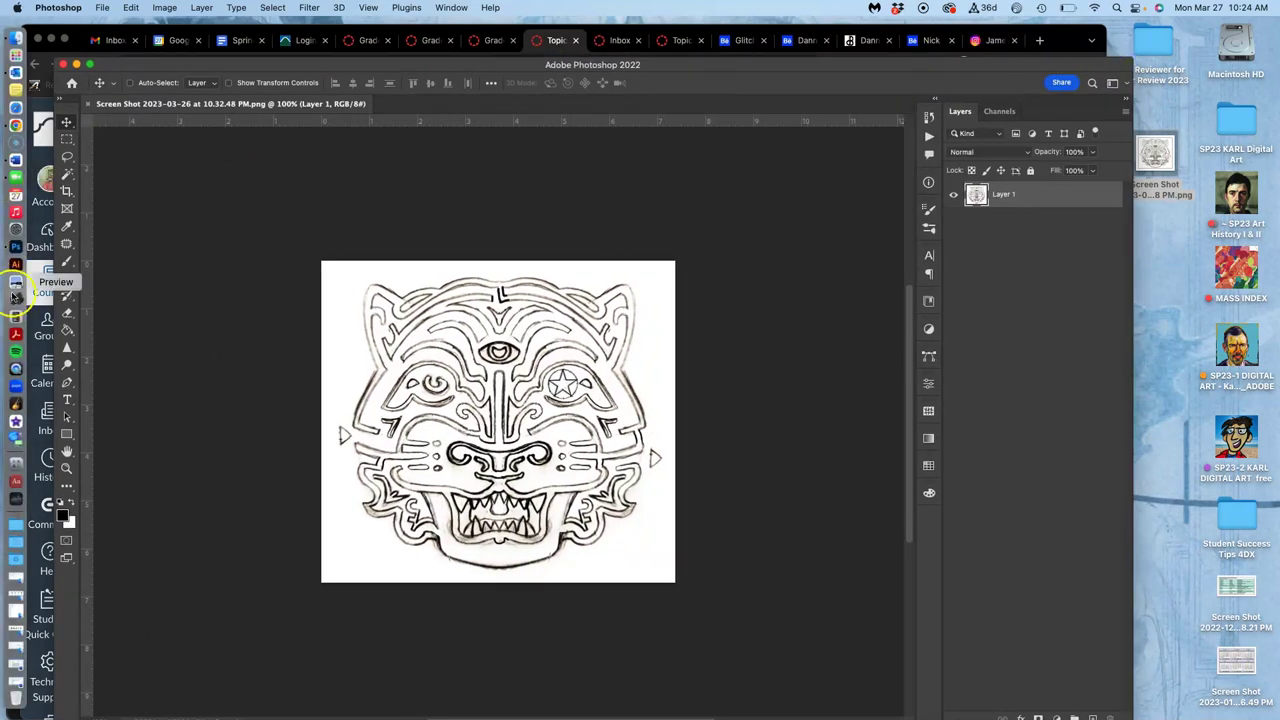
pyautogui.rightClick(12, 182)
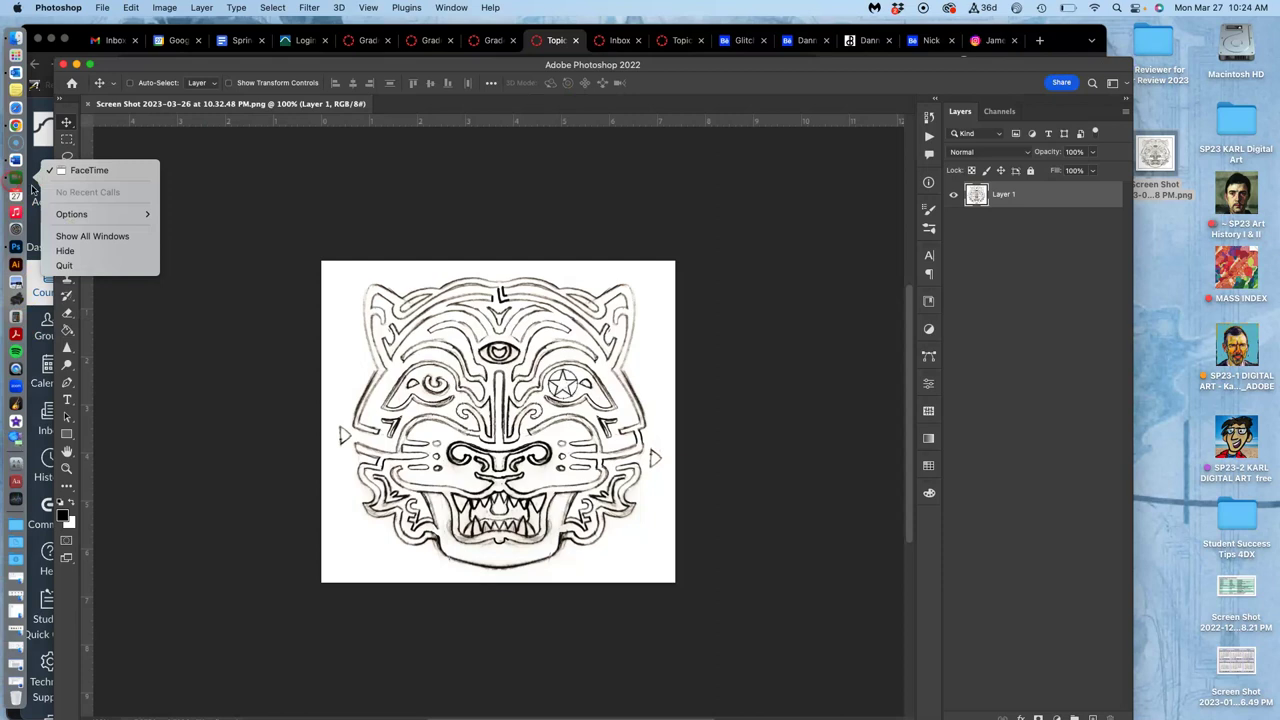
pyautogui.click(77, 263)
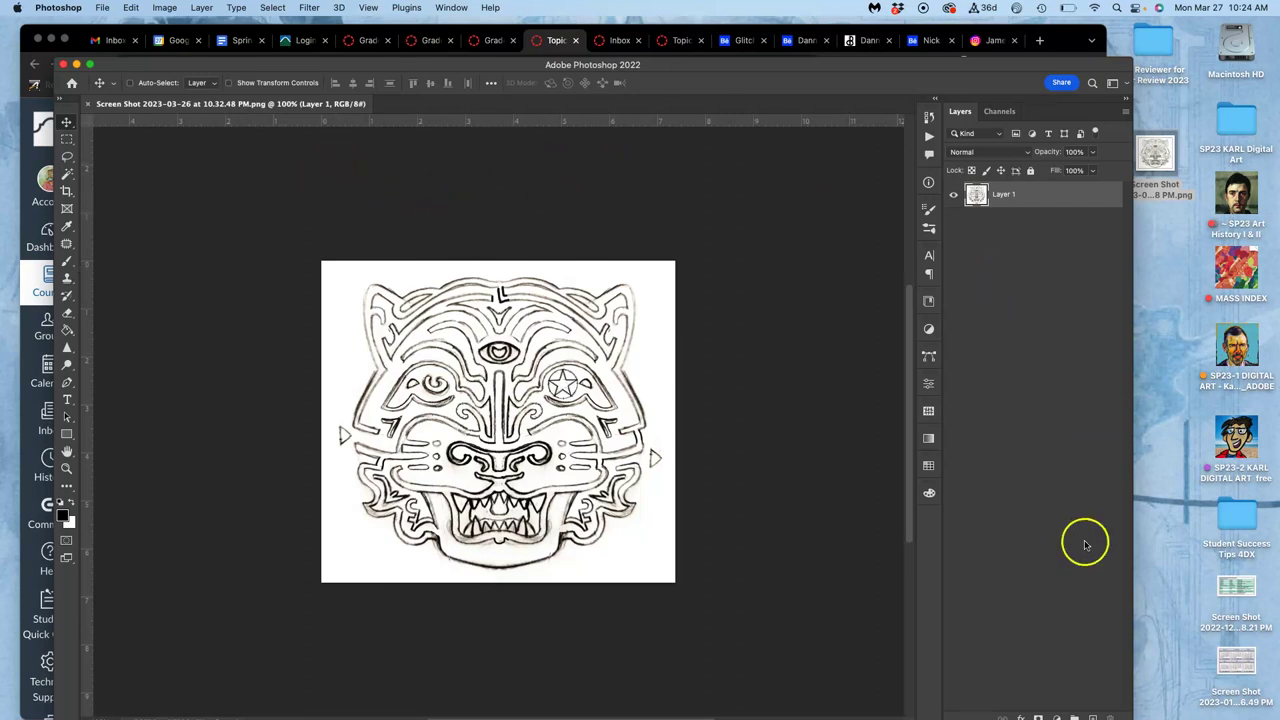
pyautogui.moveTo(1000, 64); pyautogui.dragTo(1008, 38)
pyautogui.press('super+equal')
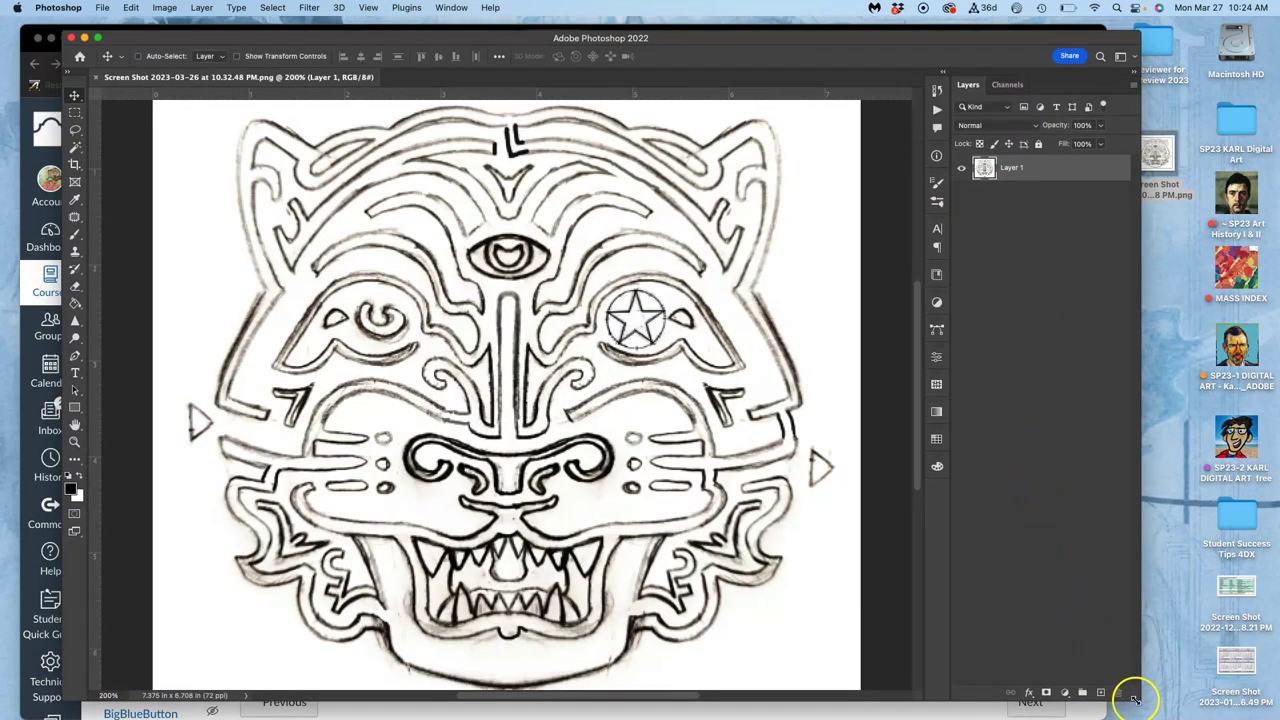
pyautogui.moveTo(1137, 698); pyautogui.dragTo(1155, 714)
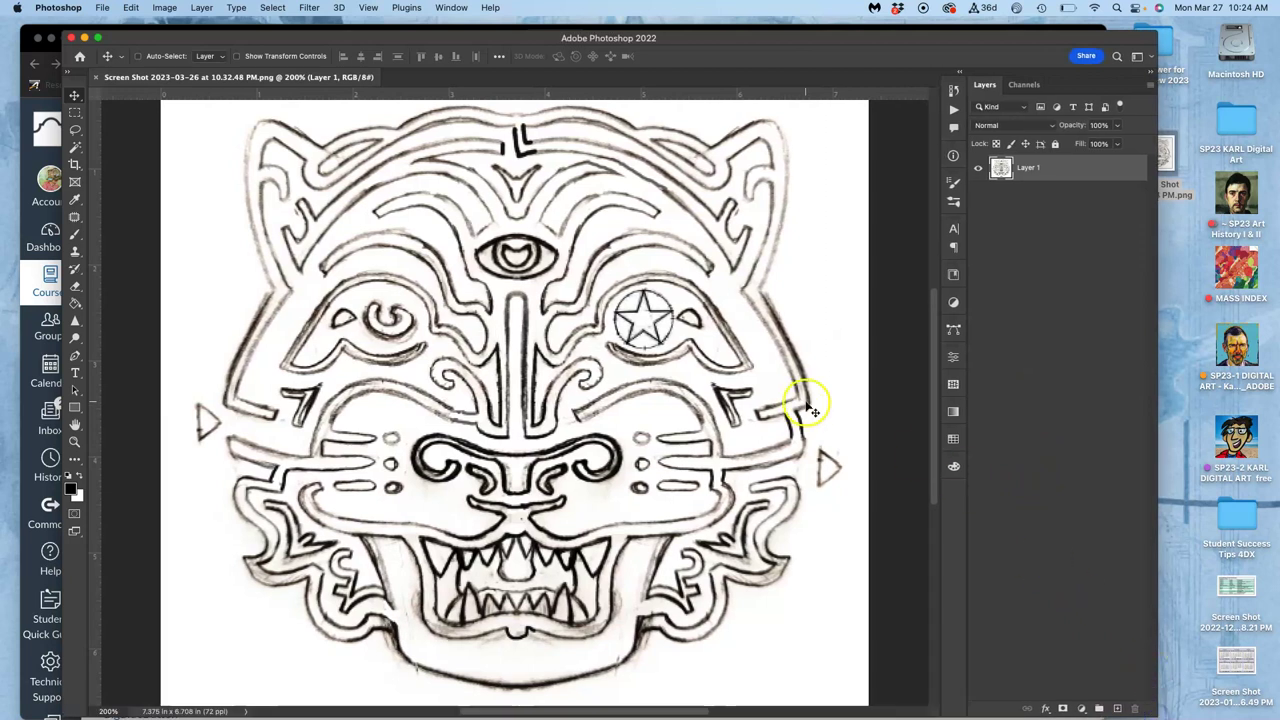
pyautogui.scroll(1, 740, 330)
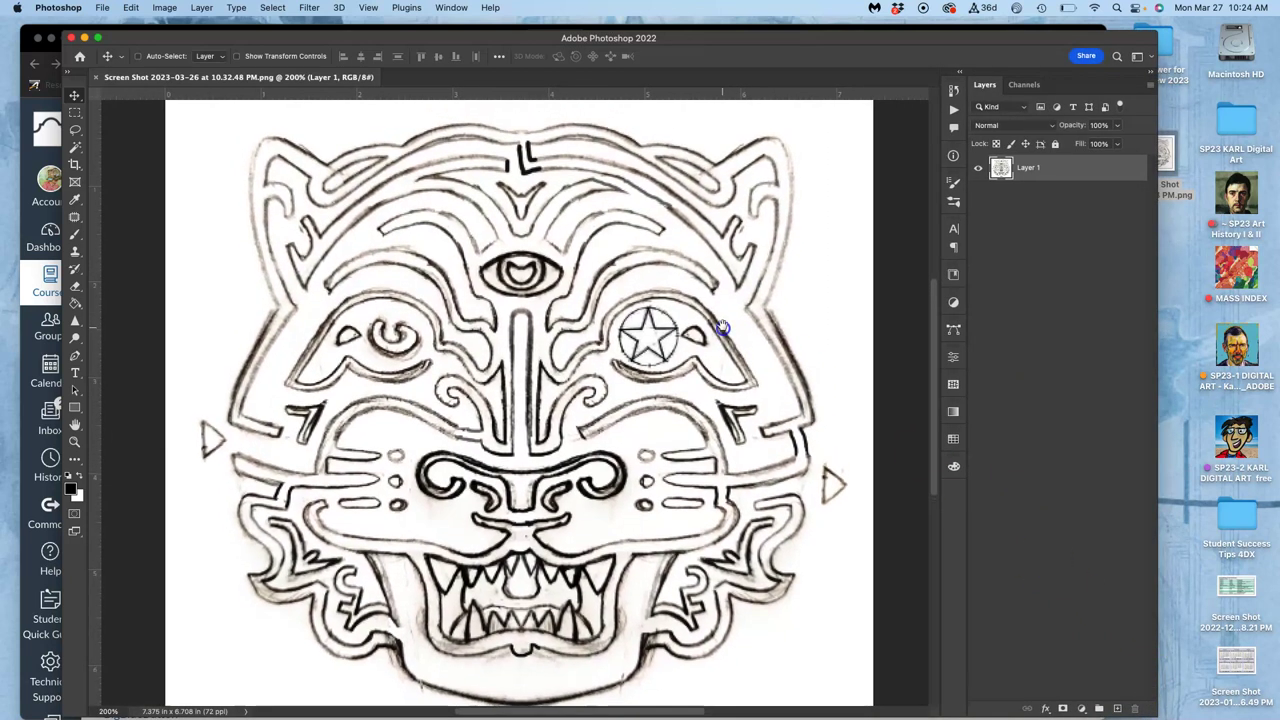
# Add a new layer named 'Black Line Art' above Layer 1 and lock Layer 1.
pyautogui.click(1118, 709)
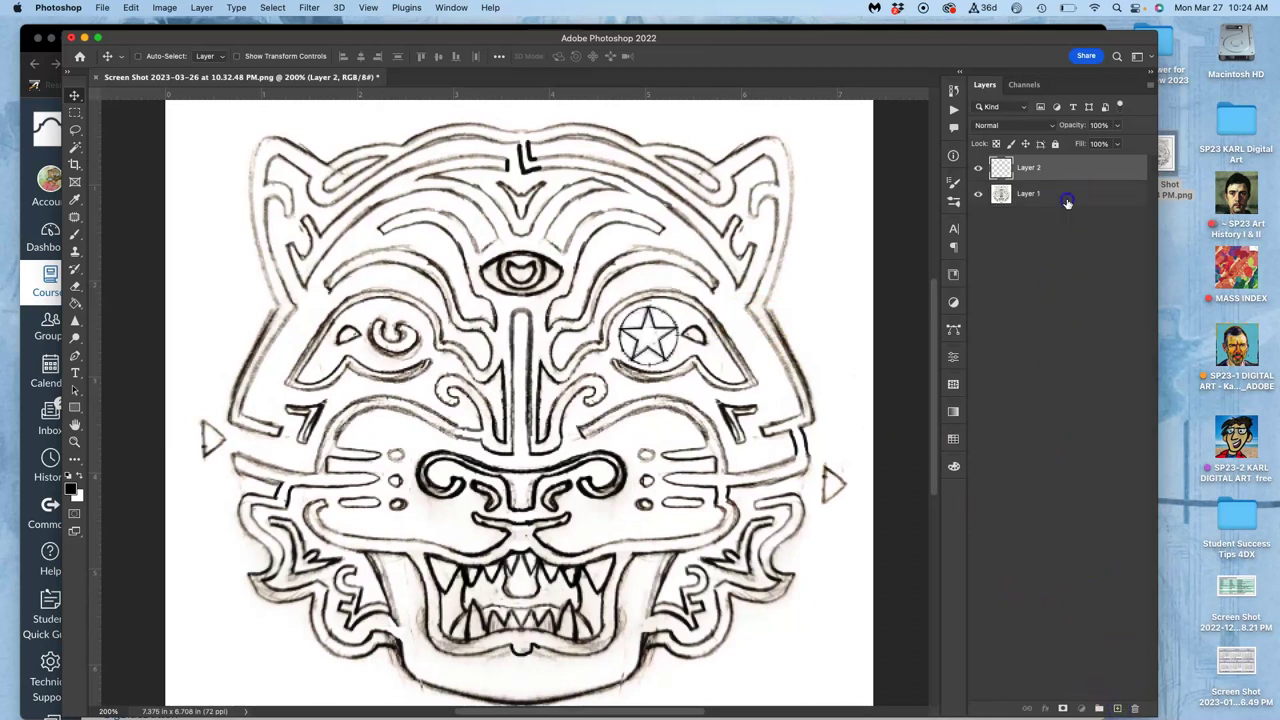
pyautogui.click(1066, 198)
pyautogui.click(1056, 148)
pyautogui.click(1069, 172)
pyautogui.doubleClick(1035, 170)
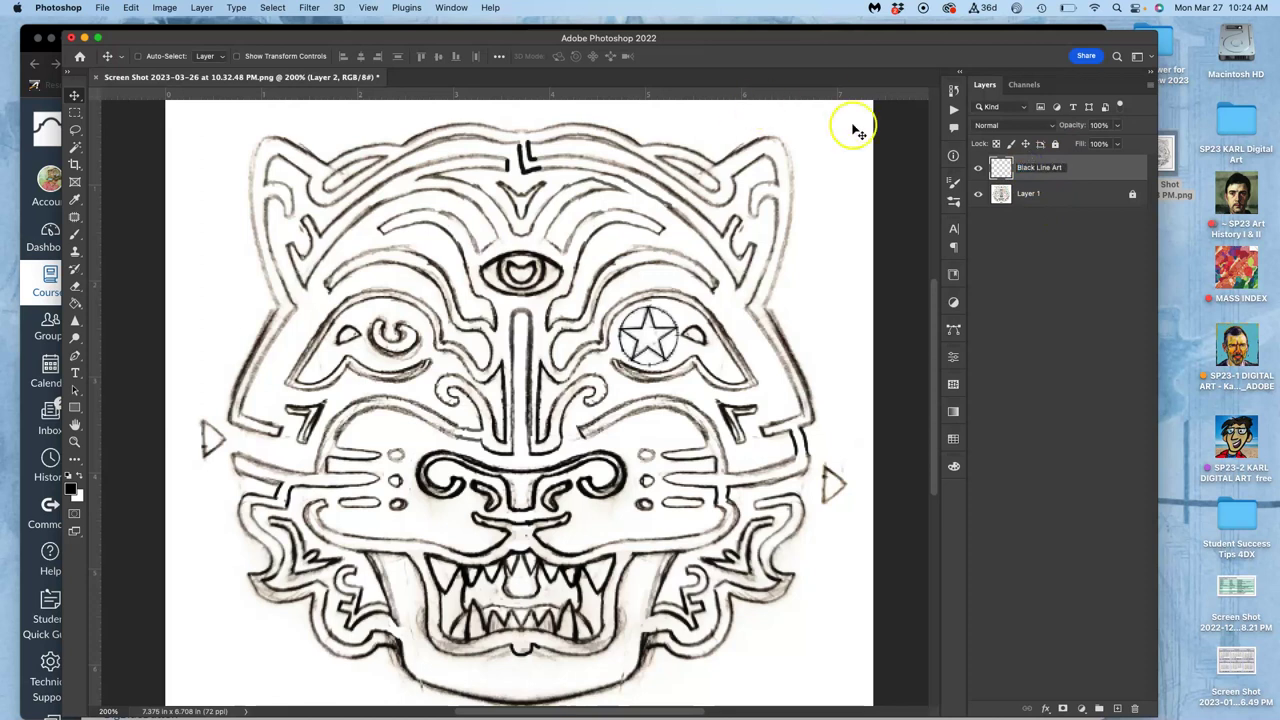
pyautogui.write('Black Line Art')
pyautogui.click(1092, 165)
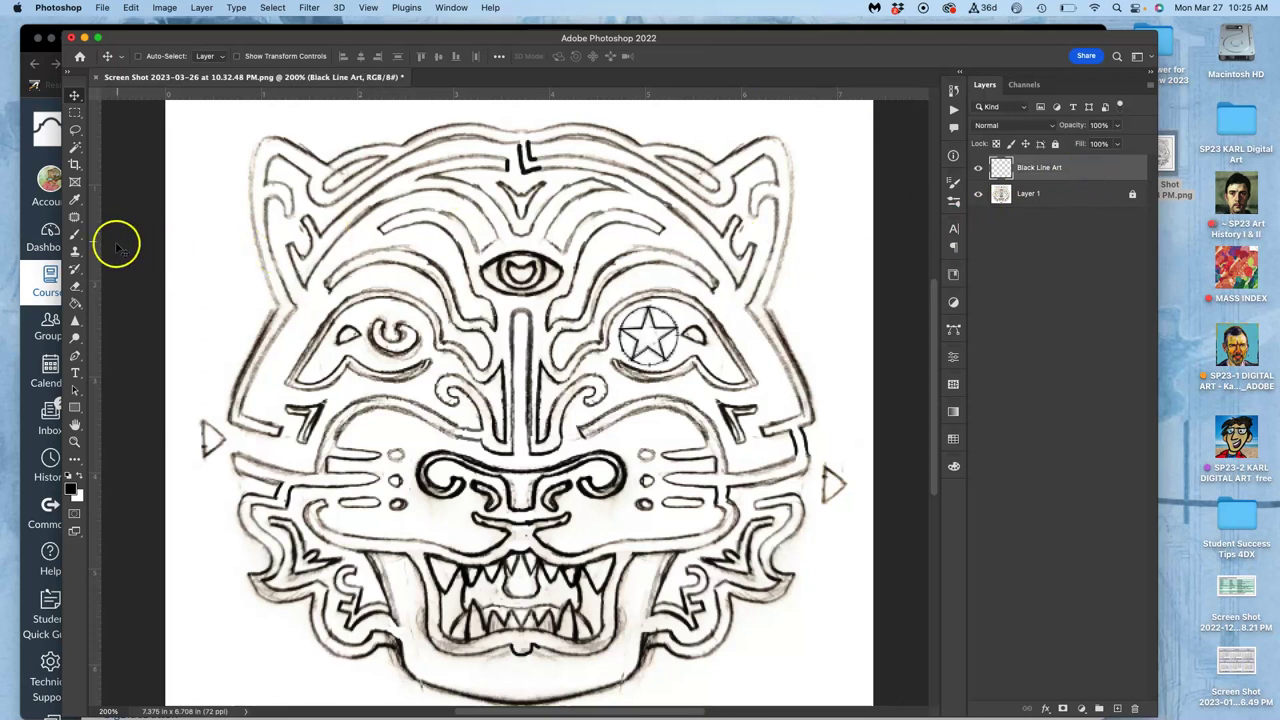
pyautogui.click(74, 235)
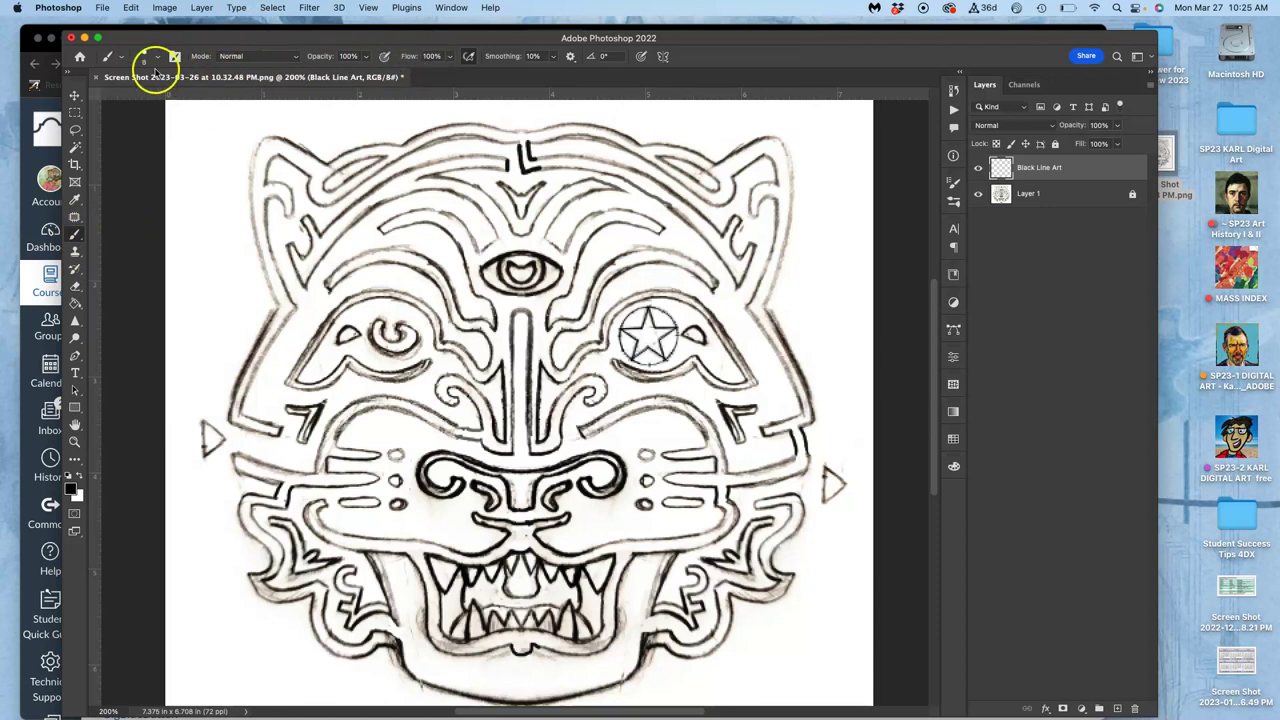
# Pick the Hard Round Pressure Size brush preset at 100% hardness and size it to 52 px.
pyautogui.click(157, 60)
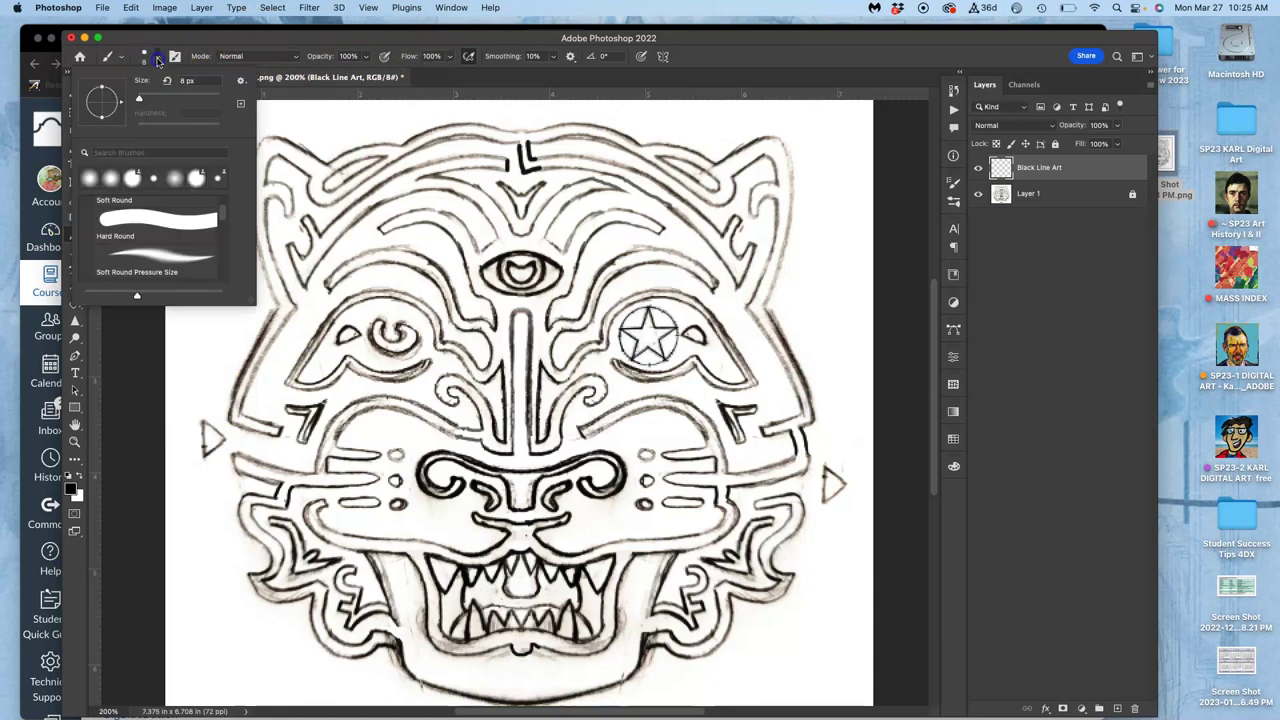
pyautogui.moveTo(223, 209); pyautogui.dragTo(223, 204)
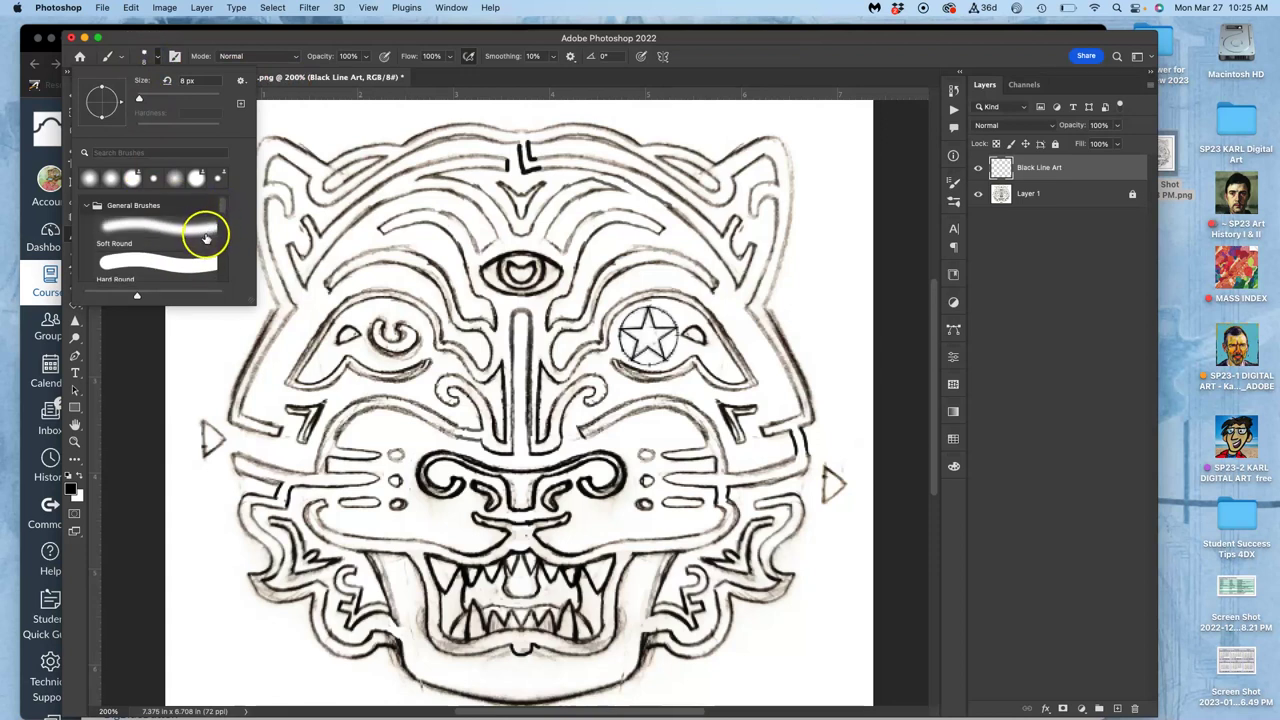
pyautogui.moveTo(216, 203); pyautogui.dragTo(222, 216)
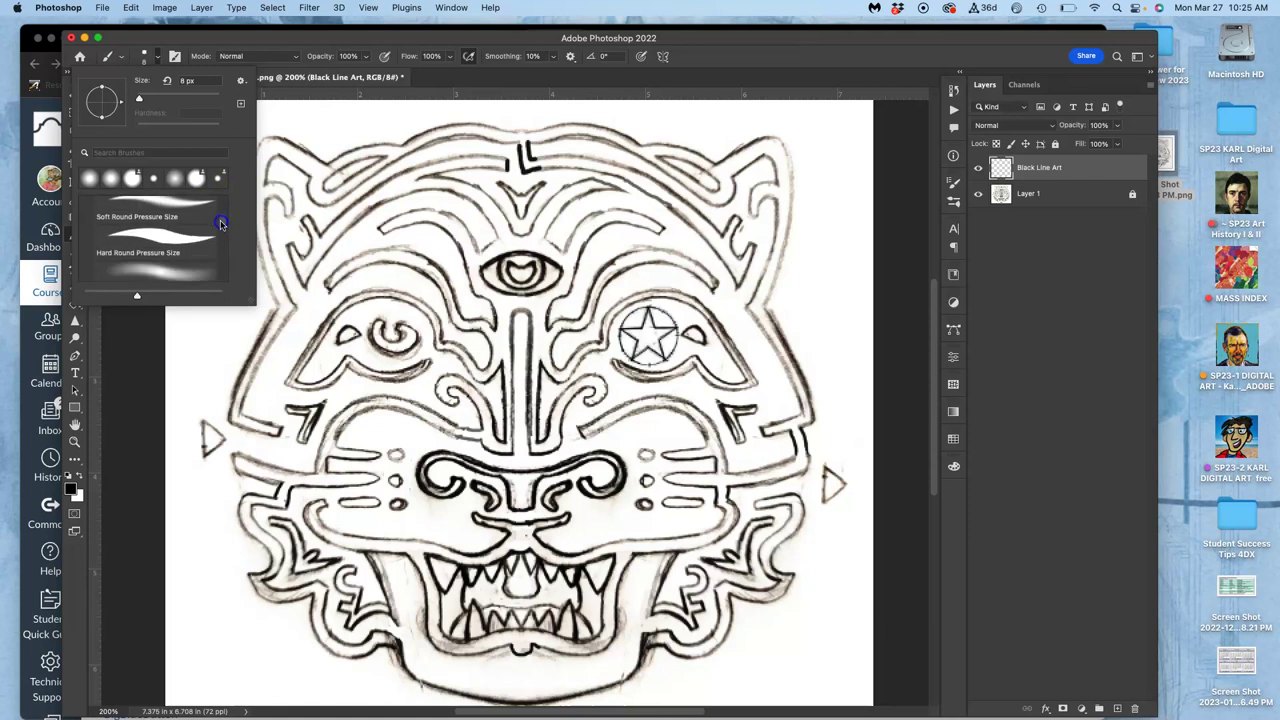
pyautogui.scroll(1, 221, 224)
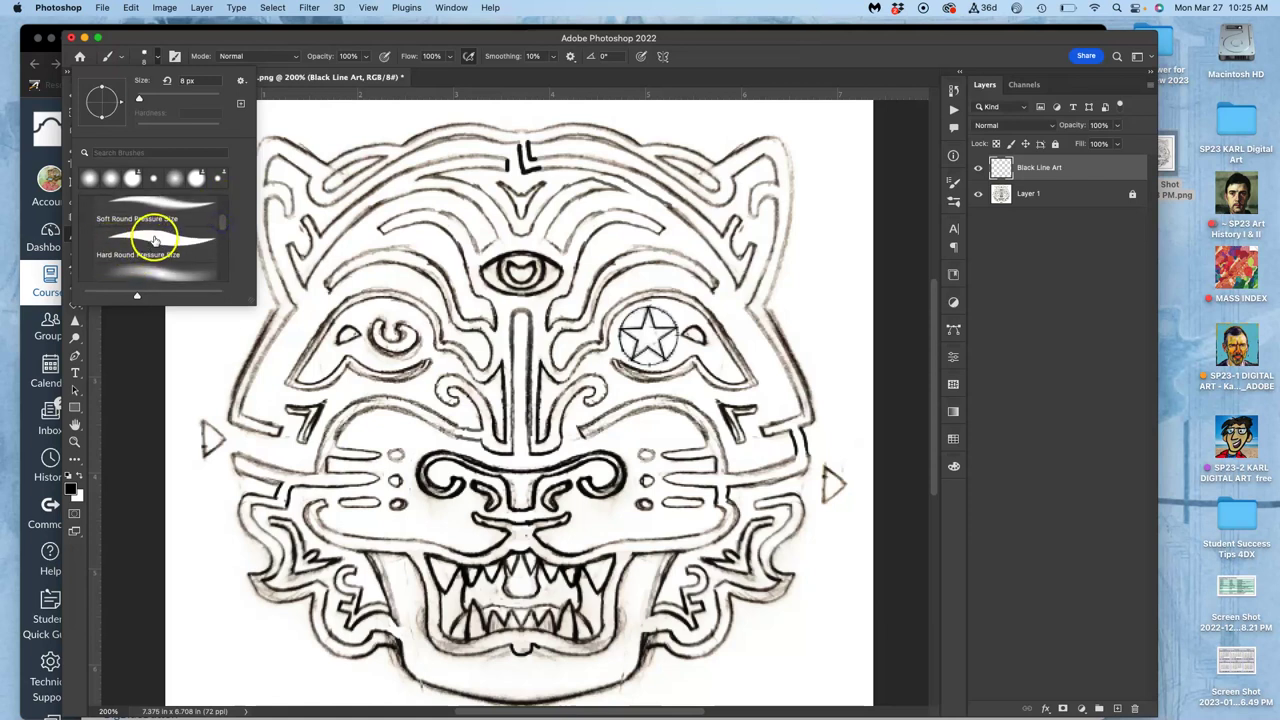
pyautogui.click(154, 240)
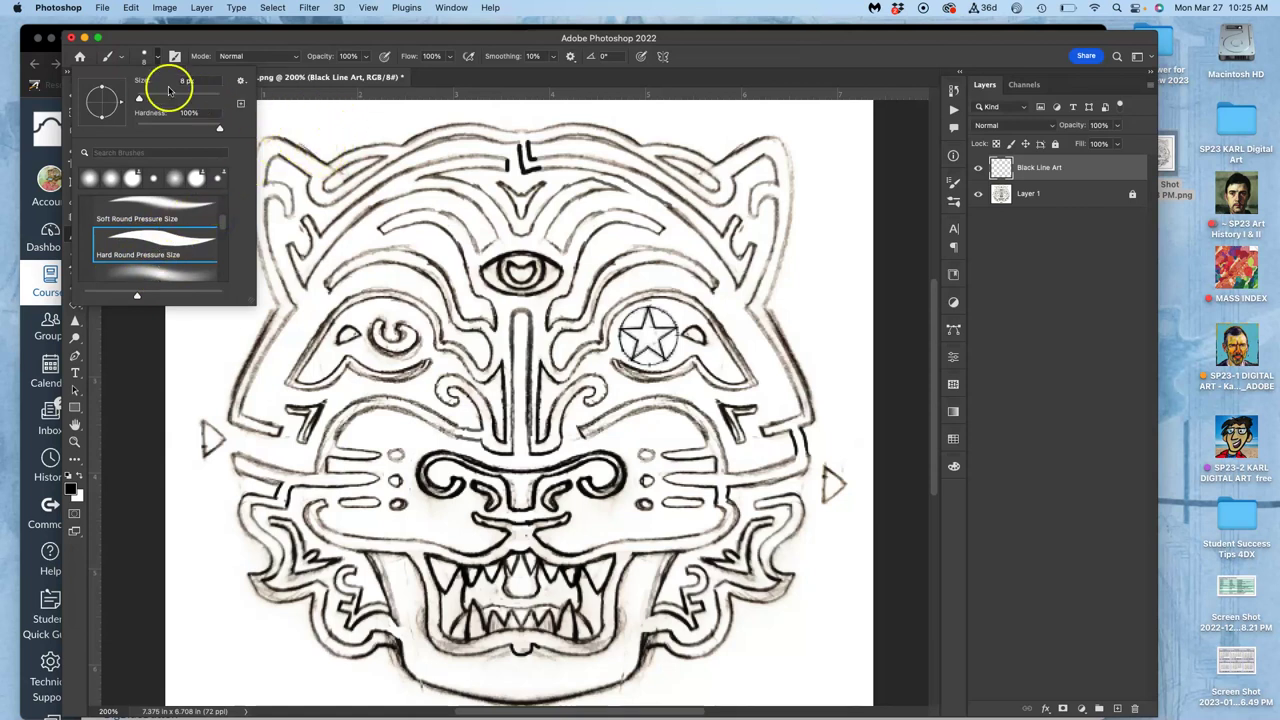
pyautogui.click(139, 100)
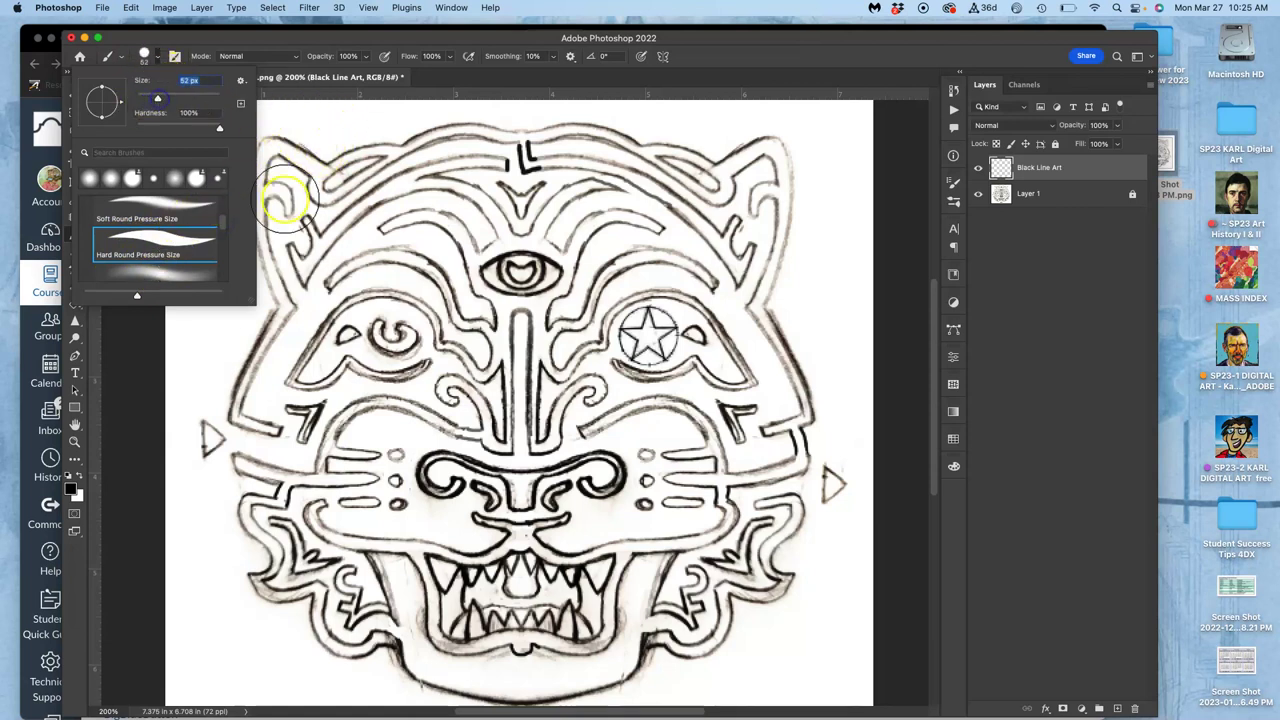
pyautogui.click(325, 128)
pyautogui.moveTo(325, 128)
pyautogui.mouseDown()
pyautogui.moveTo(390, 124)
pyautogui.moveTo(440, 140)
pyautogui.moveTo(425, 204)
pyautogui.moveTo(449, 297)
pyautogui.moveTo(642, 257)
pyautogui.moveTo(610, 466)
pyautogui.moveTo(745, 540)
pyautogui.mouseUp()
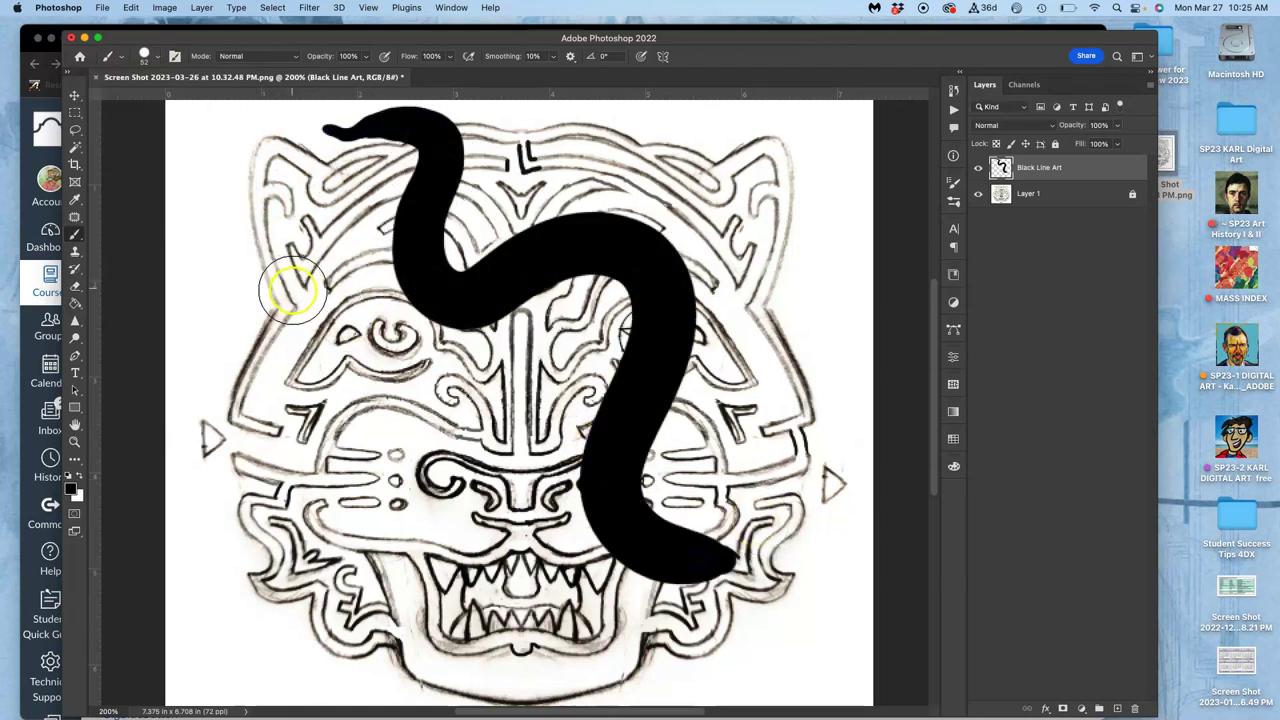
pyautogui.moveTo(286, 282); pyautogui.dragTo(370, 378)
pyautogui.moveTo(243, 286); pyautogui.dragTo(298, 356)
pyautogui.moveTo(225, 185); pyautogui.dragTo(209, 250)
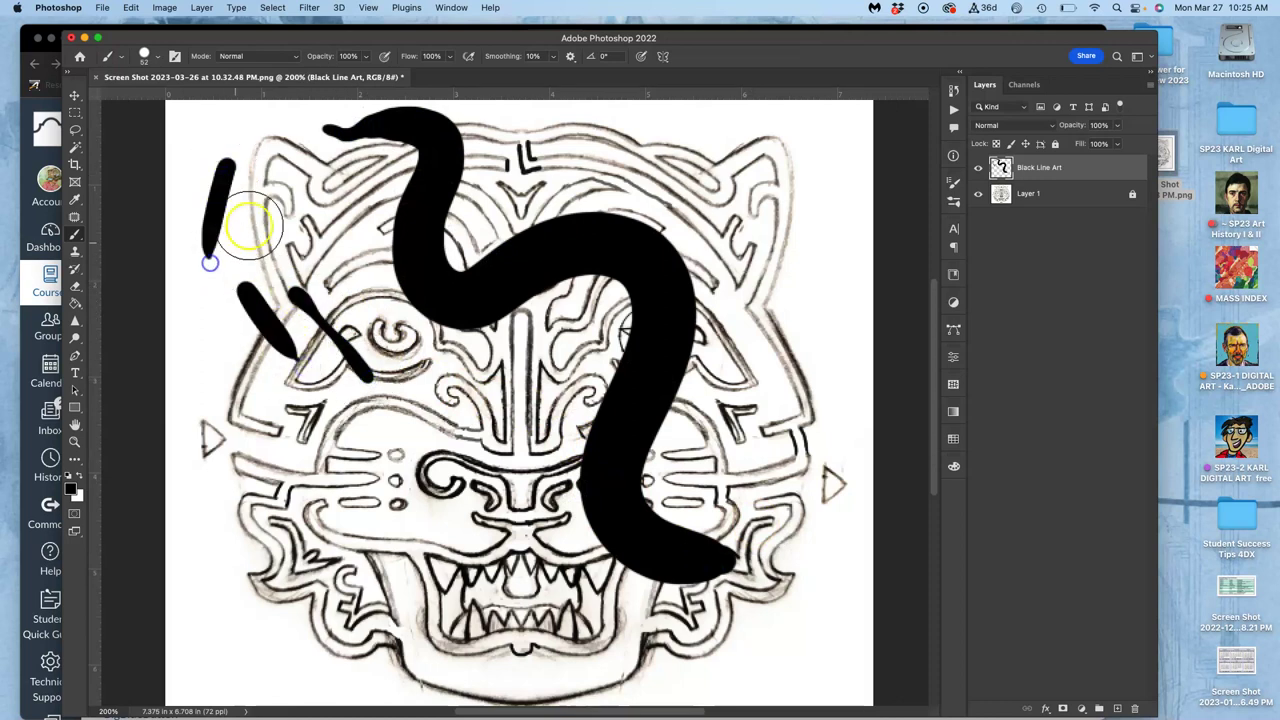
pyautogui.moveTo(294, 174)
pyautogui.mouseDown()
pyautogui.moveTo(276, 230)
pyautogui.moveTo(380, 351)
pyautogui.moveTo(445, 555)
pyautogui.moveTo(478, 585)
pyautogui.mouseUp()
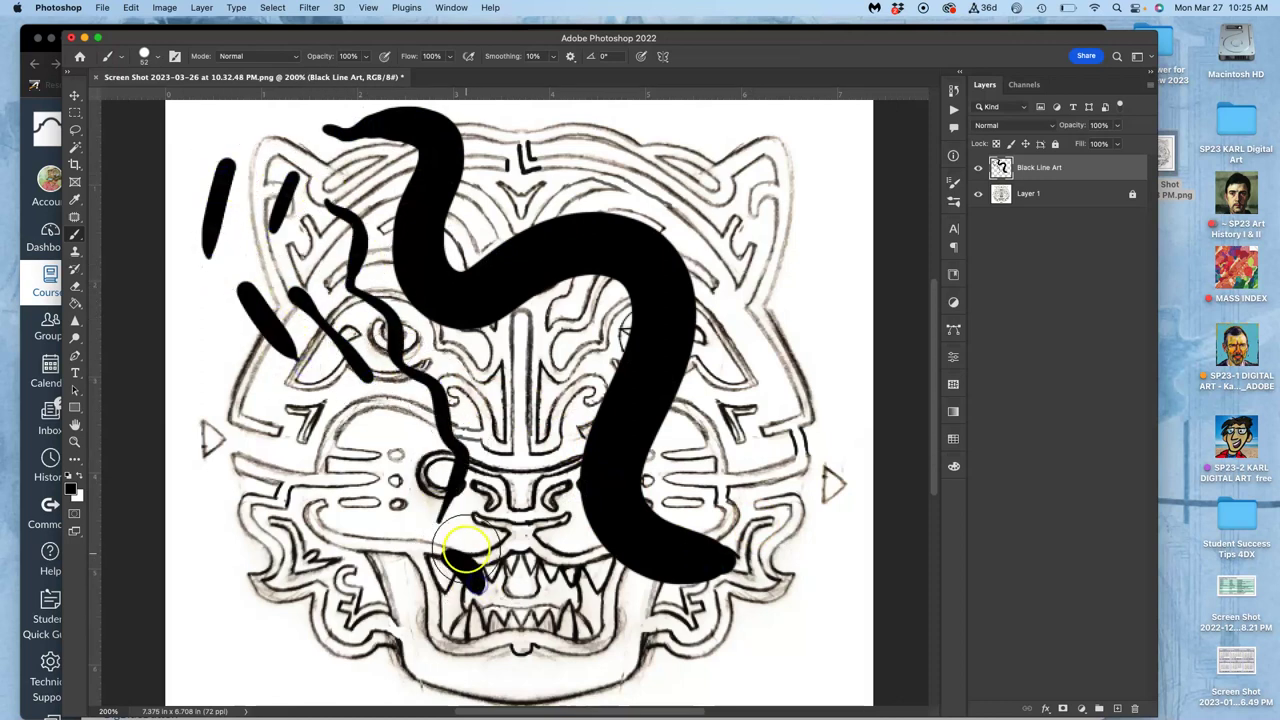
pyautogui.moveTo(457, 509); pyautogui.dragTo(470, 495)
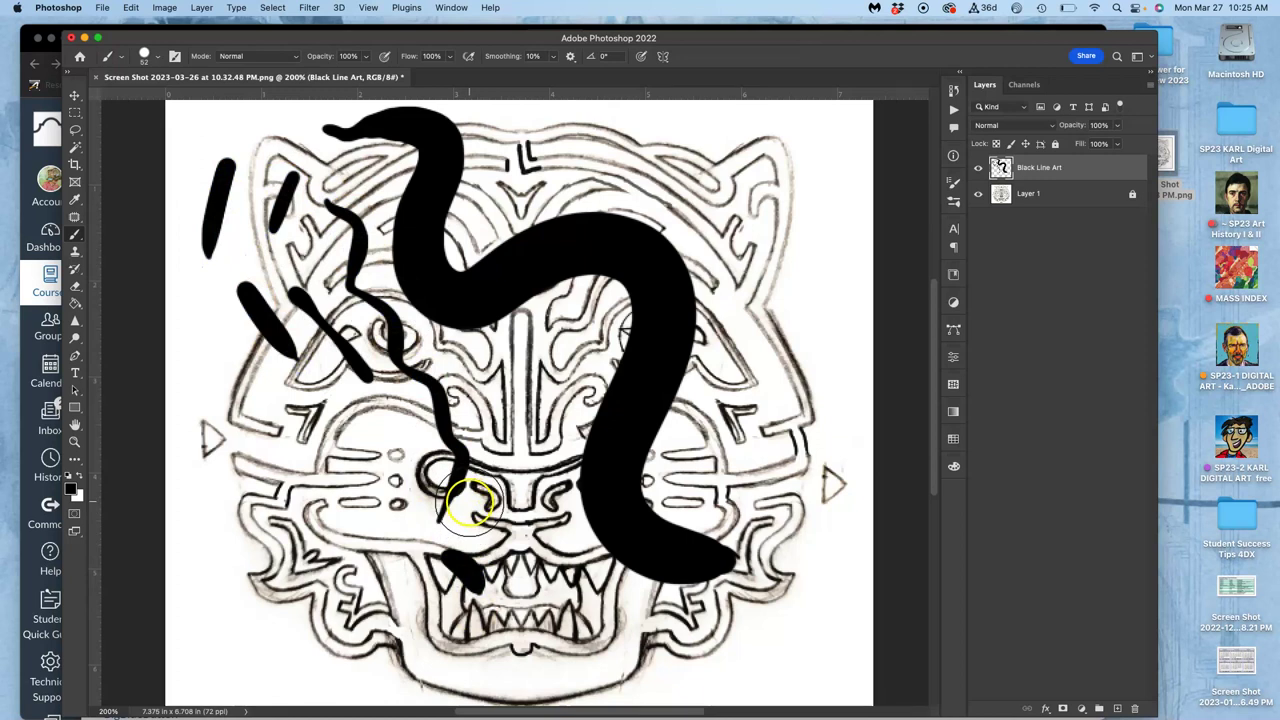
pyautogui.click(319, 445)
pyautogui.moveTo(319, 445)
pyautogui.mouseDown()
pyautogui.moveTo(369, 512)
pyautogui.moveTo(484, 598)
pyautogui.mouseUp()
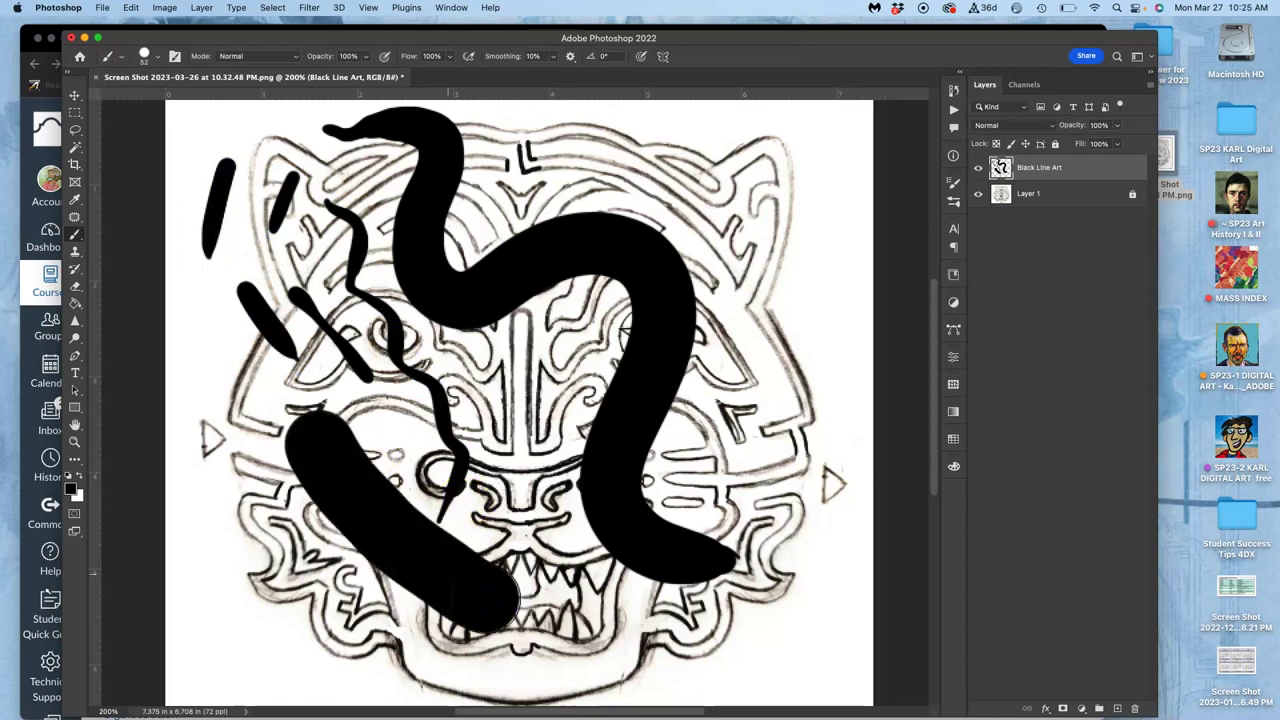
pyautogui.press('super+z')
pyautogui.press('super+z')
pyautogui.press('super+z')
pyautogui.press('super+z')
pyautogui.press('super+z')
pyautogui.press('super+z')
pyautogui.press('super+z')
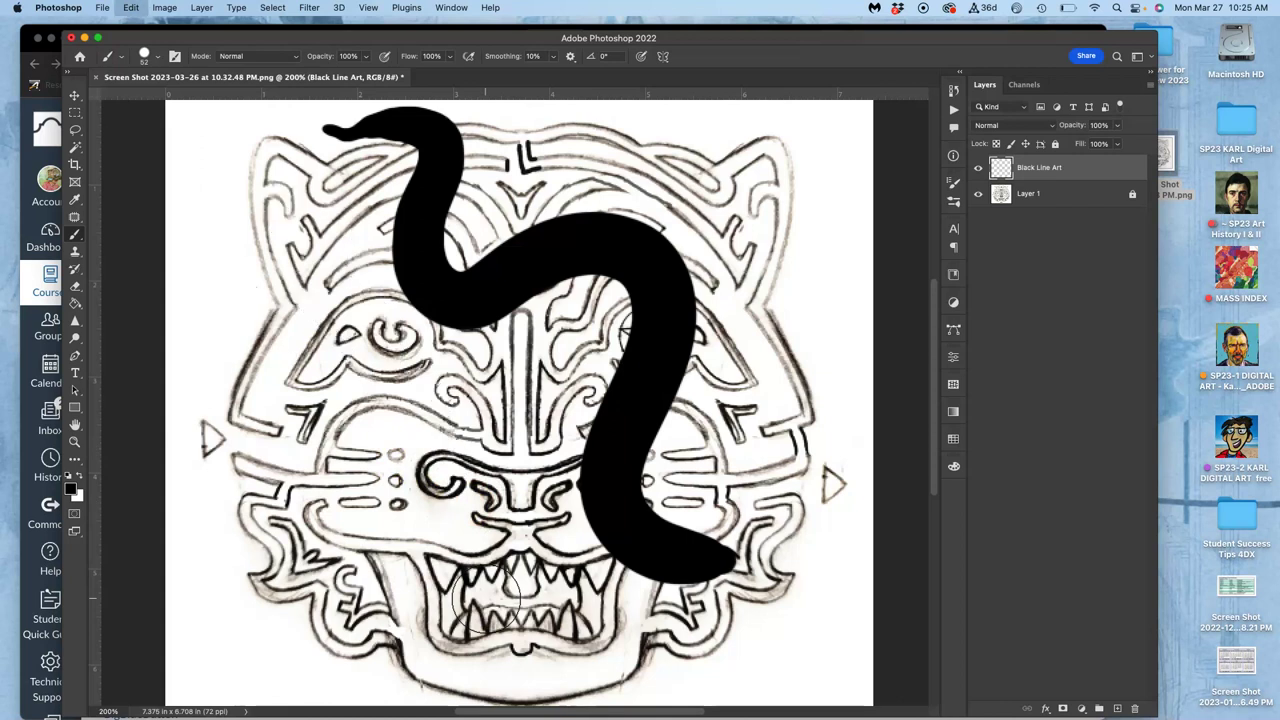
pyautogui.press('super+z')
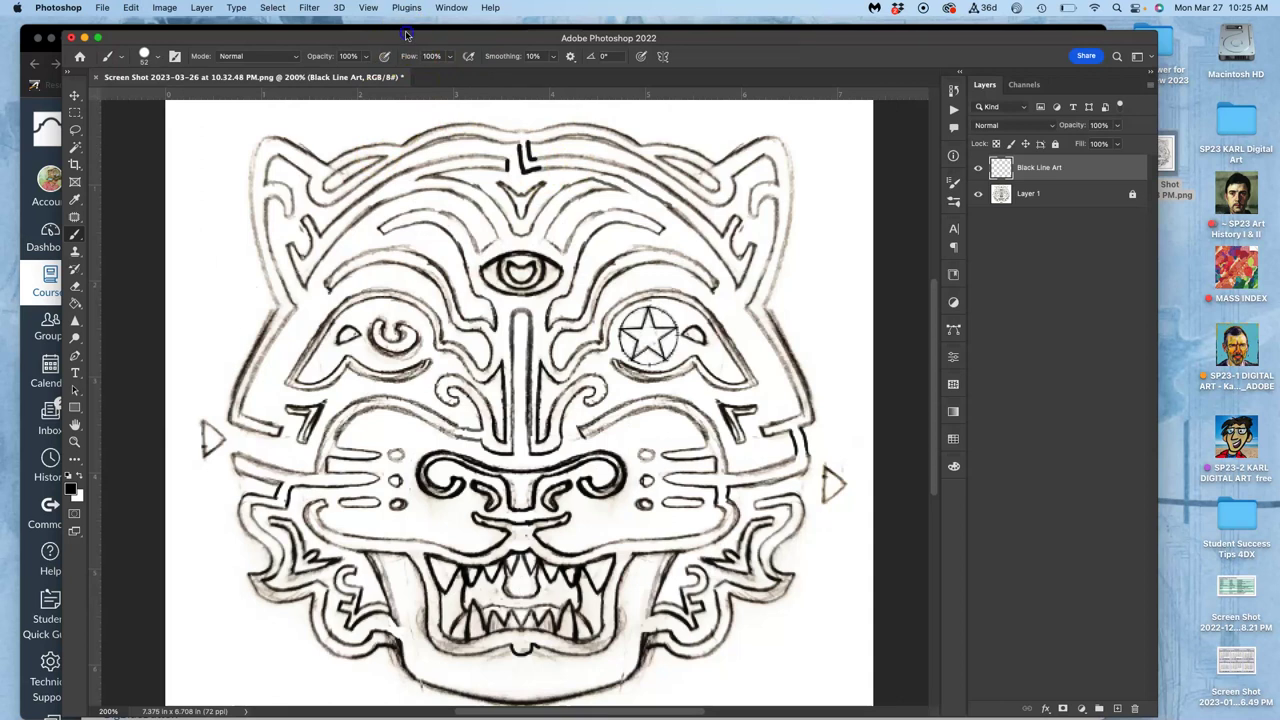
pyautogui.moveTo(405, 35); pyautogui.dragTo(412, 44)
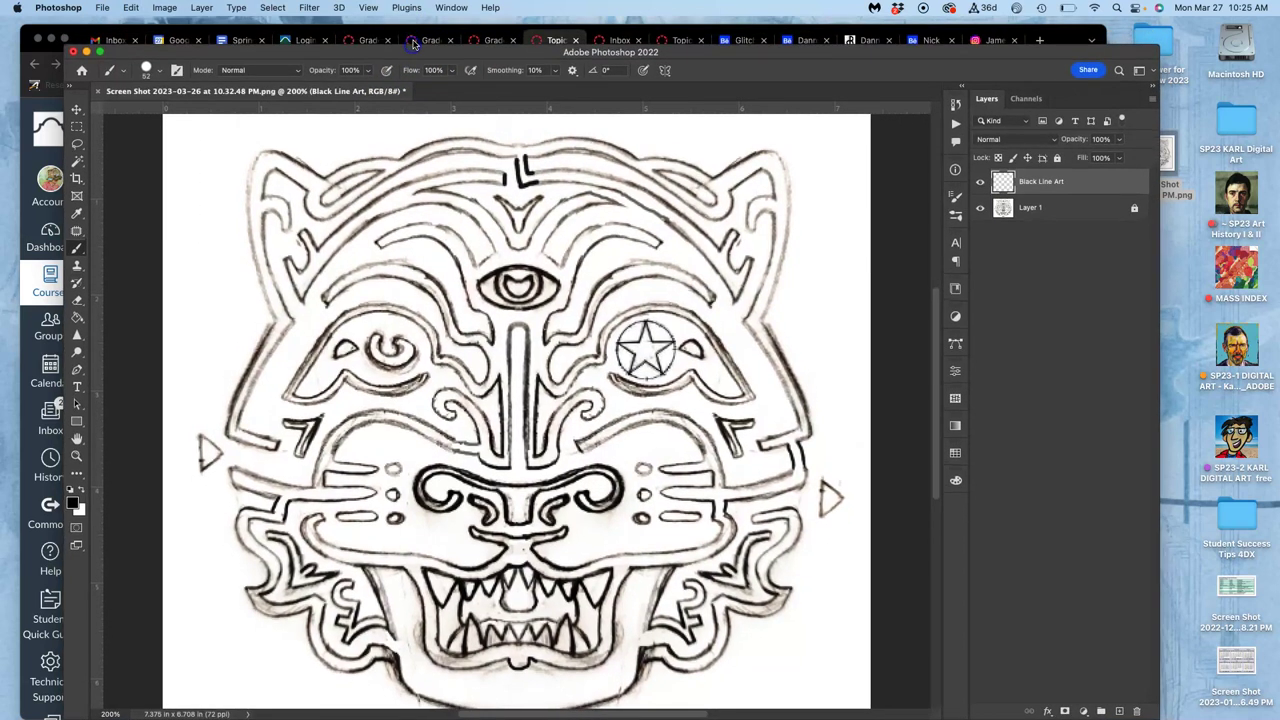
# Shrink the brush to 19 px and ink a wavy black line across the top of the head.
pyautogui.click(196, 160)
pyautogui.click(162, 72)
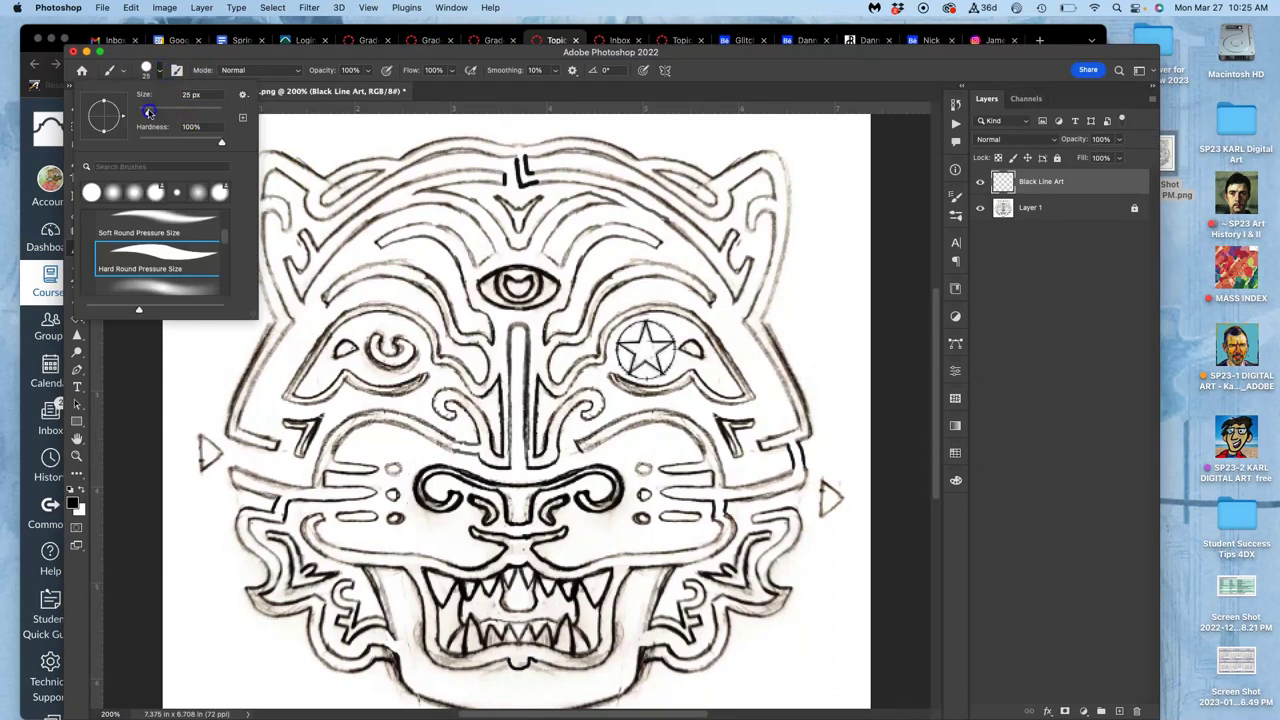
pyautogui.moveTo(149, 112)
pyautogui.mouseDown()
pyautogui.moveTo(300, 143)
pyautogui.moveTo(149, 115)
pyautogui.mouseUp()
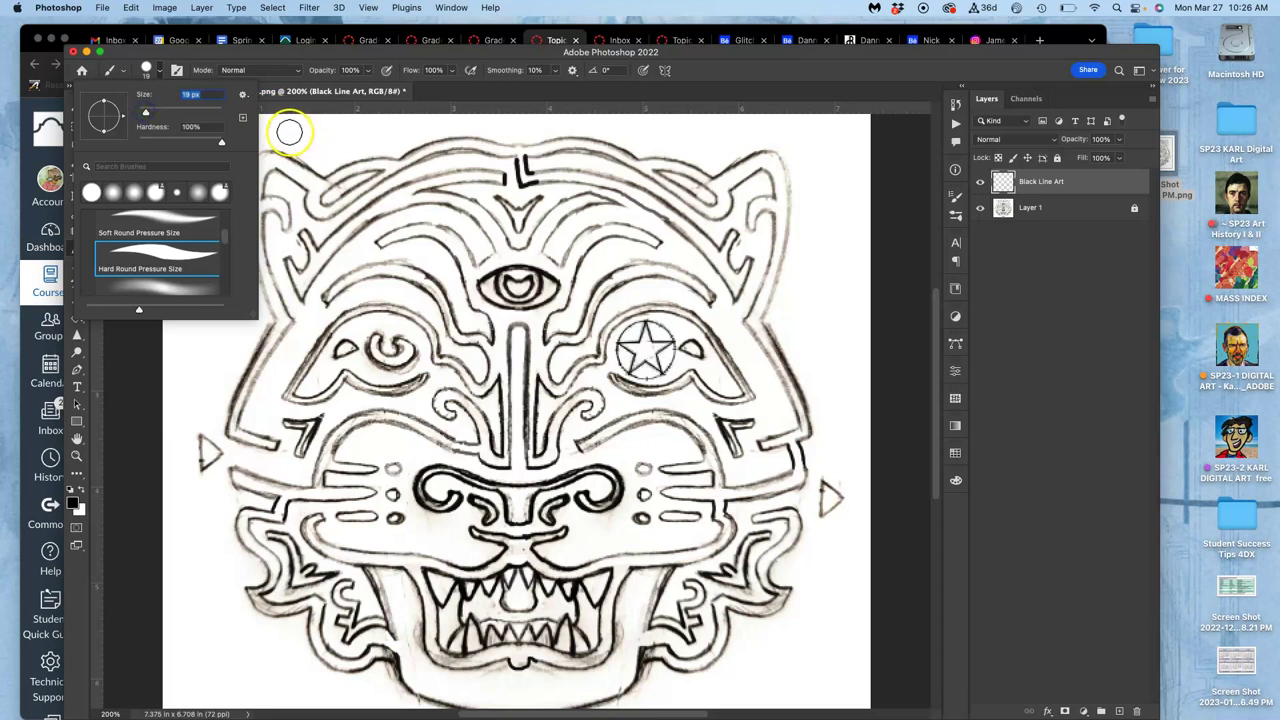
pyautogui.moveTo(287, 131); pyautogui.dragTo(299, 135)
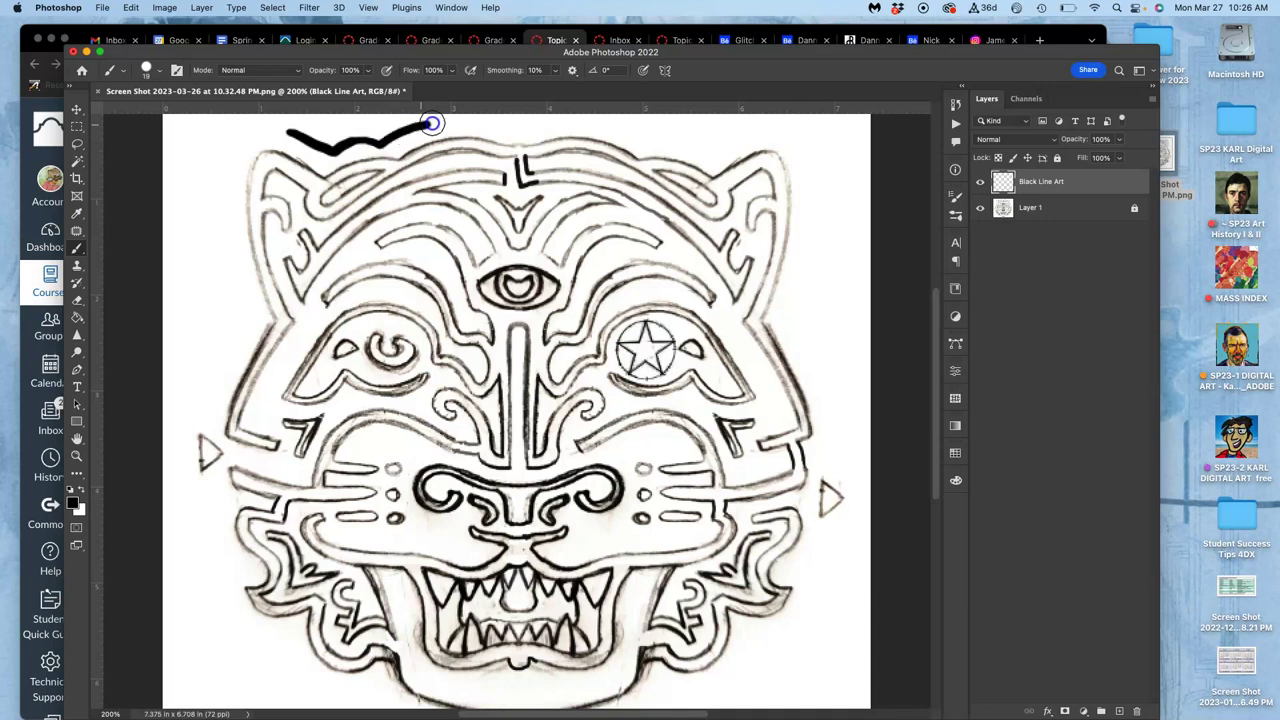
pyautogui.moveTo(432, 123); pyautogui.dragTo(510, 132)
pyautogui.click(545, 233)
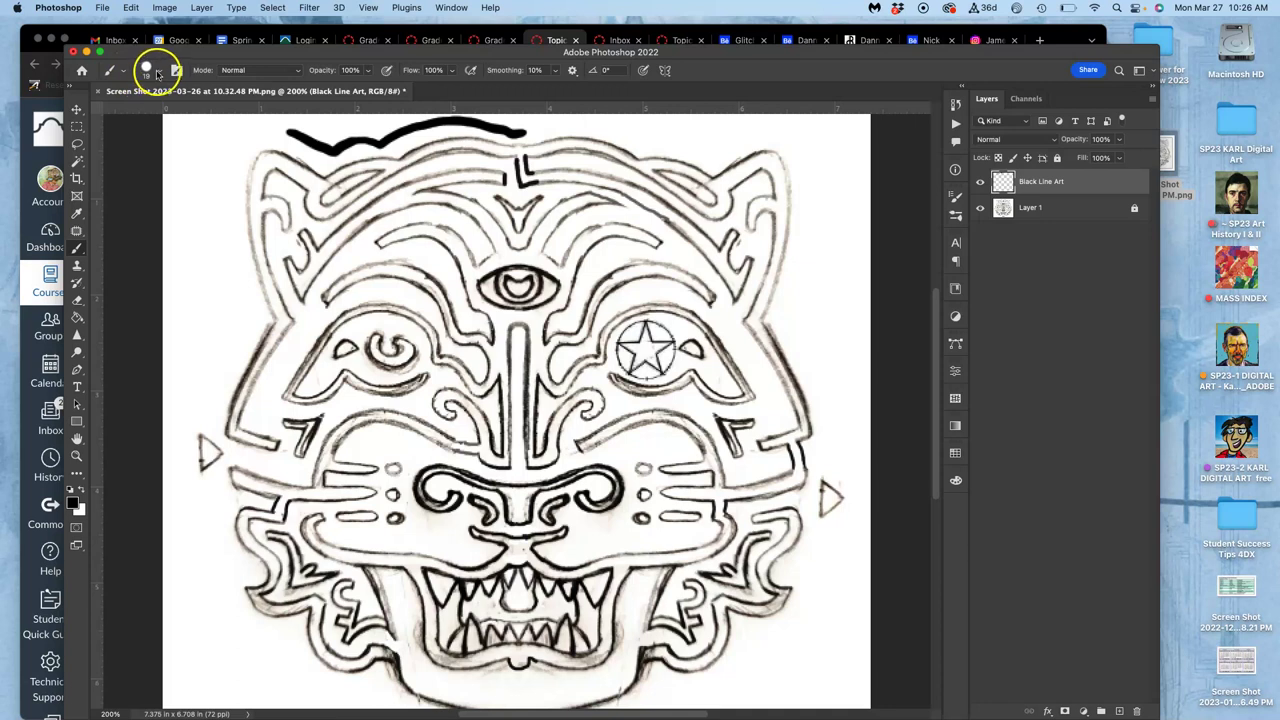
# Switch to the General Brushes Hard Round tip and reduce its size to 4 px.
pyautogui.click(123, 71)
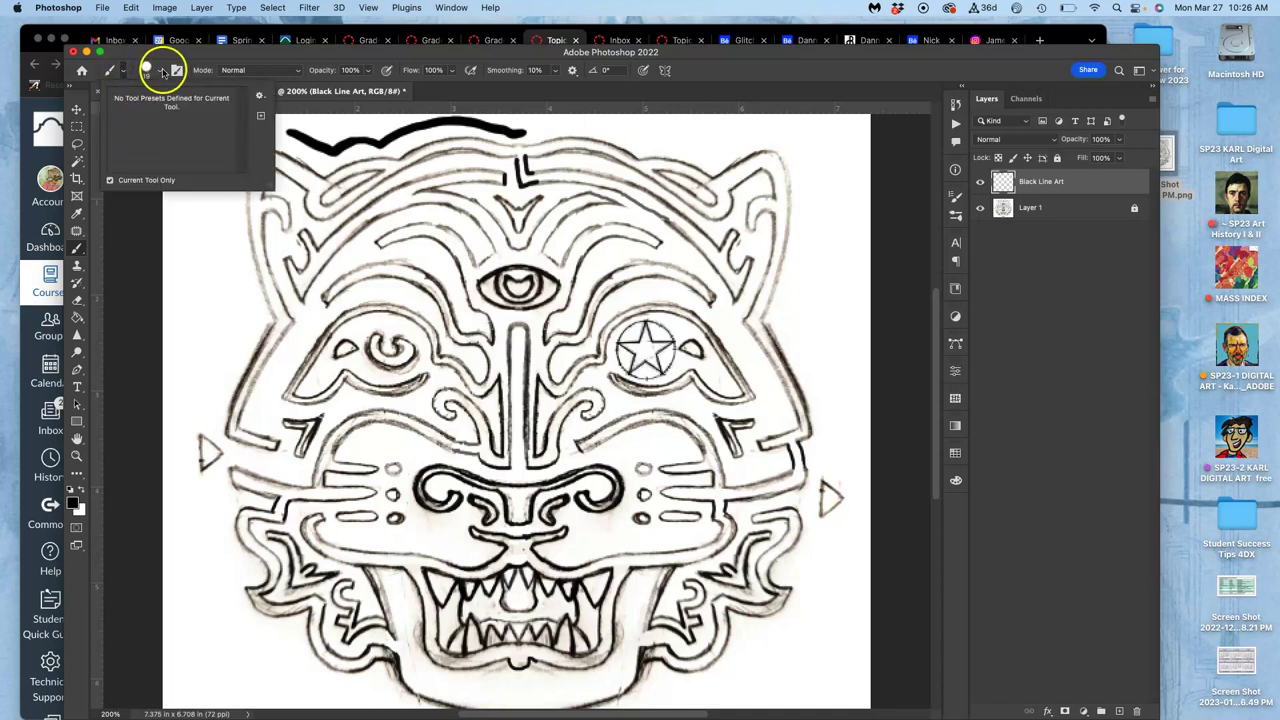
pyautogui.click(163, 73)
pyautogui.click(155, 76)
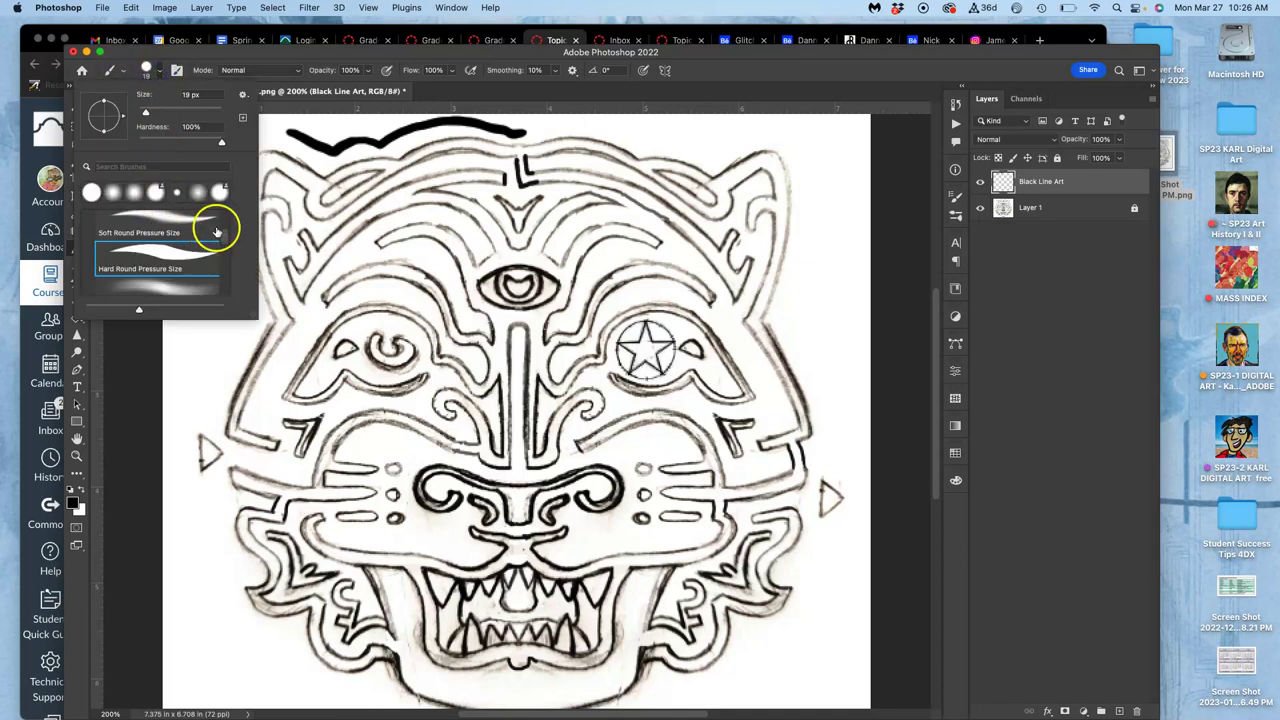
pyautogui.moveTo(224, 236); pyautogui.dragTo(226, 221)
pyautogui.click(189, 267)
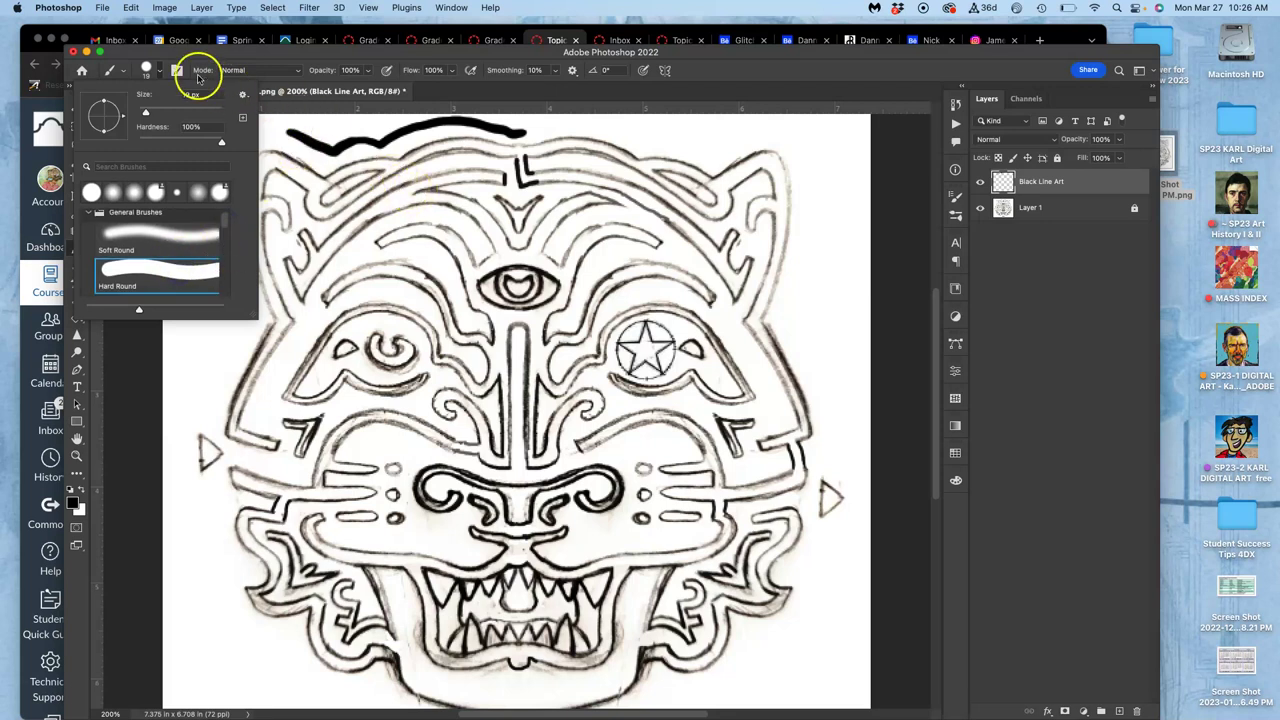
pyautogui.moveTo(147, 112); pyautogui.dragTo(145, 114)
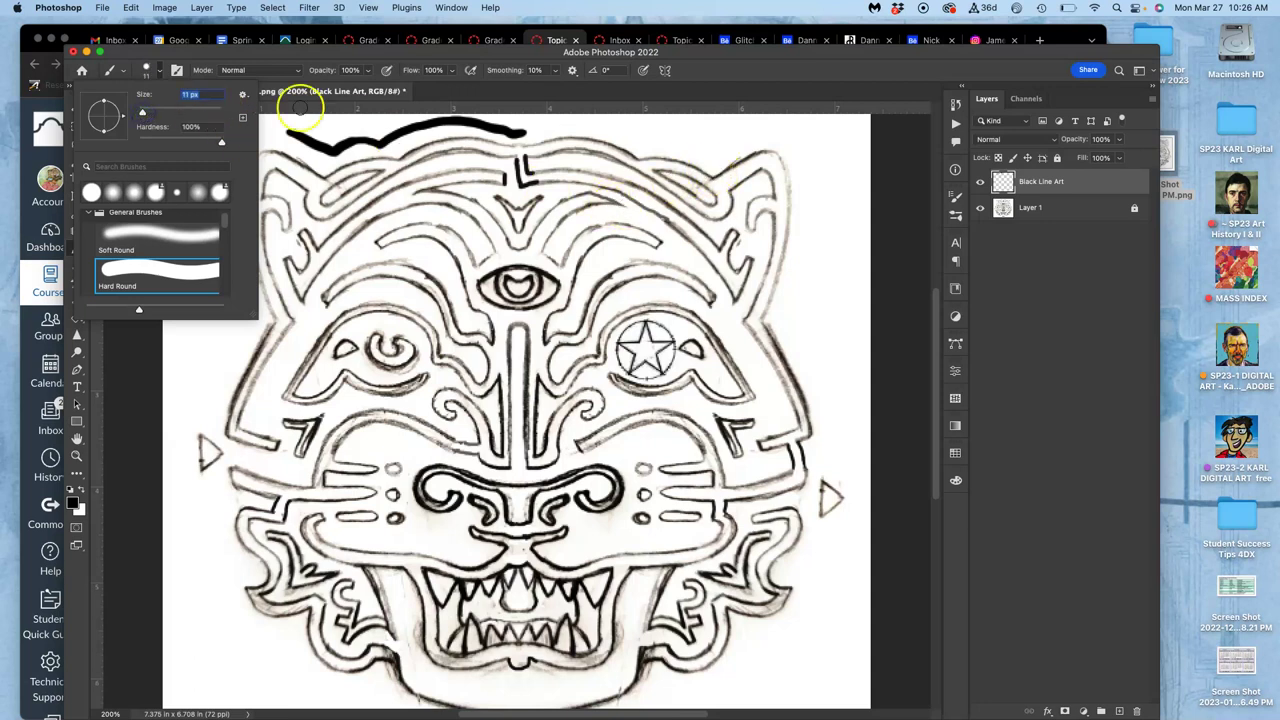
pyautogui.moveTo(143, 112); pyautogui.dragTo(142, 116)
pyautogui.click(709, 179)
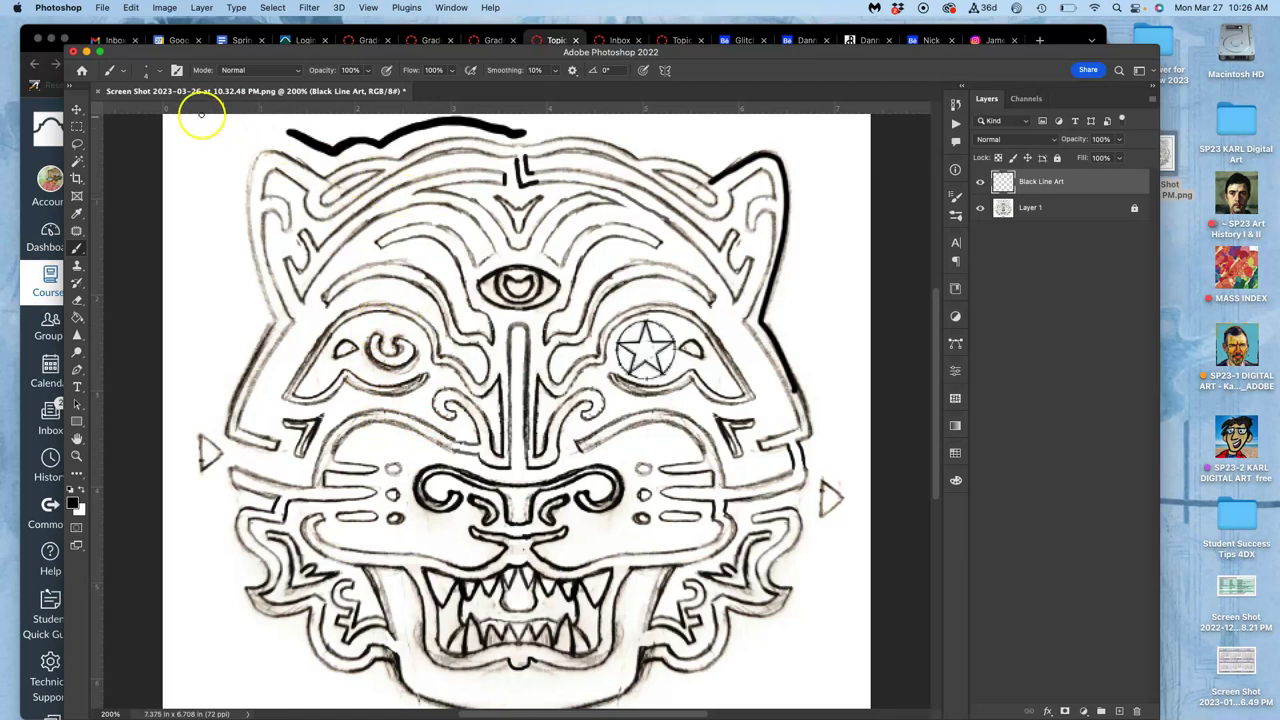
pyautogui.click(150, 70)
# Raise the brush to 6 px, zoom in, and ink the outer left edge of the head.
pyautogui.moveTo(137, 114); pyautogui.dragTo(141, 114)
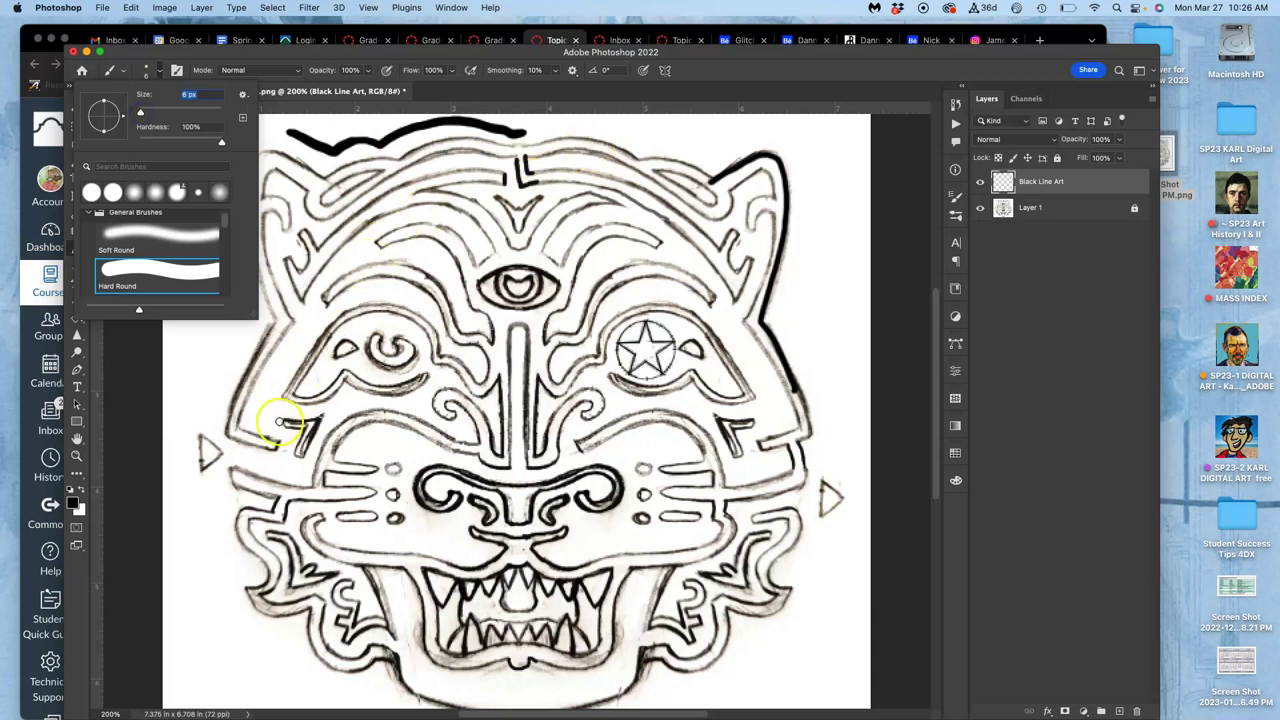
pyautogui.press('super+equal')
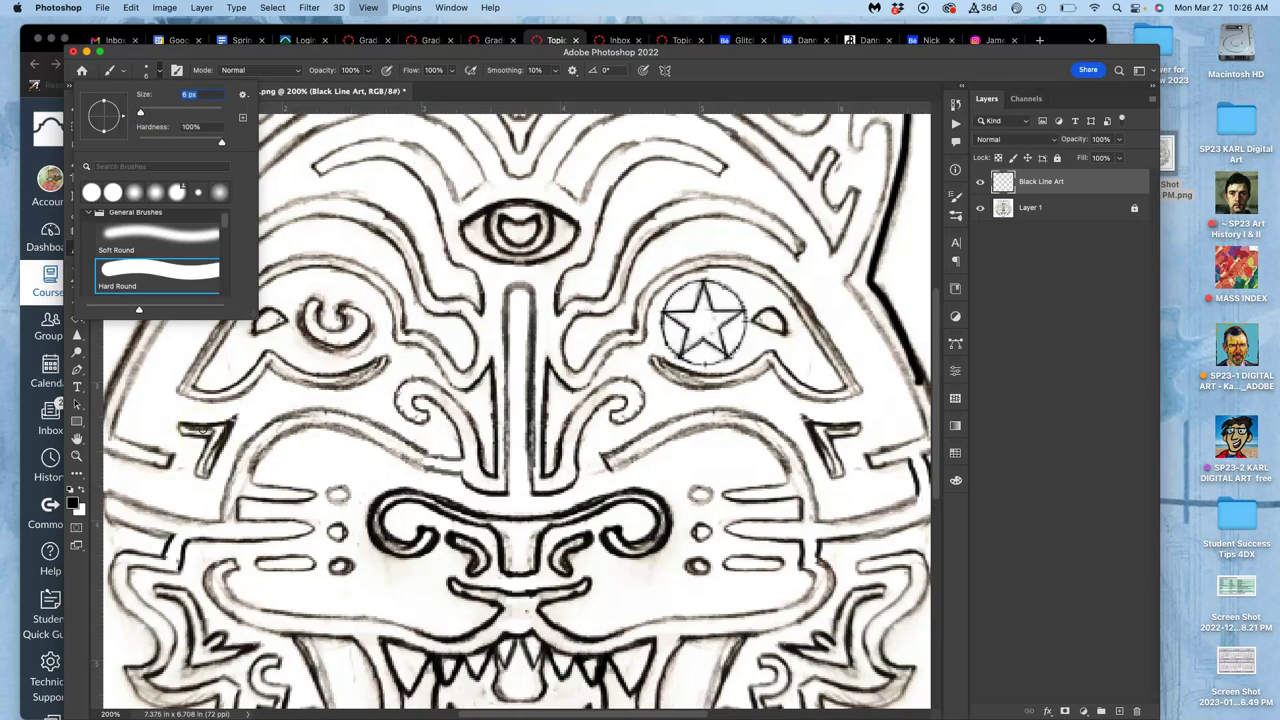
pyautogui.press('super+equal')
pyautogui.press('super+equal')
pyautogui.hscroll(-15, 429, 343)
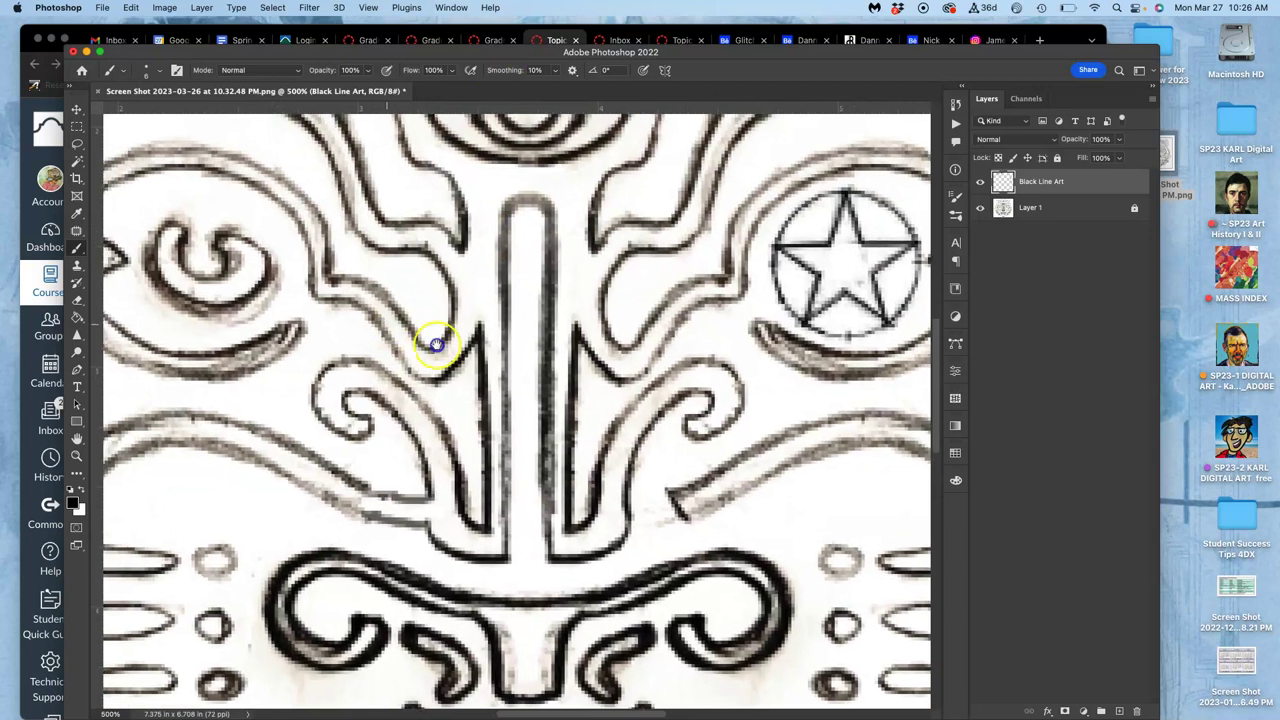
pyautogui.scroll(6, 554, 497)
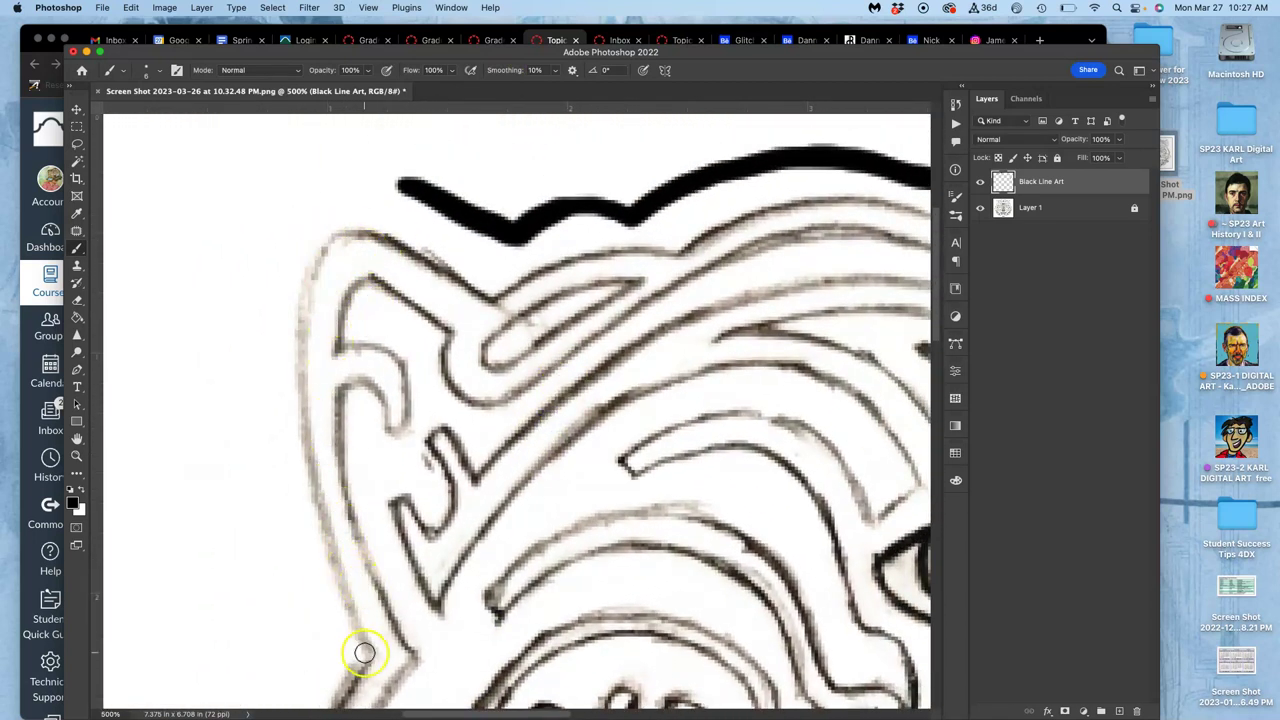
pyautogui.moveTo(355, 625)
pyautogui.mouseDown()
pyautogui.moveTo(318, 528)
pyautogui.moveTo(300, 288)
pyautogui.moveTo(318, 246)
pyautogui.moveTo(370, 227)
pyautogui.moveTo(471, 280)
pyautogui.mouseUp()
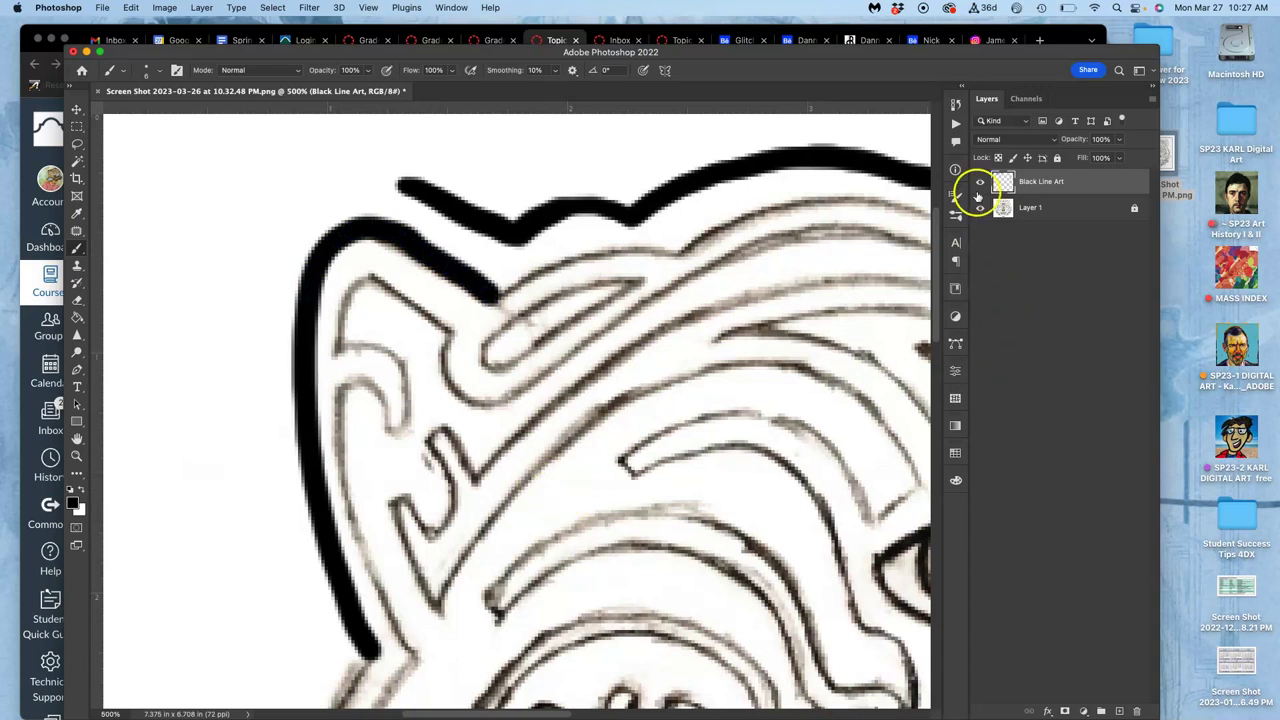
# Hide and reshow the Layer 1 sketch while zooming out to review the ink strokes.
pyautogui.click(980, 207)
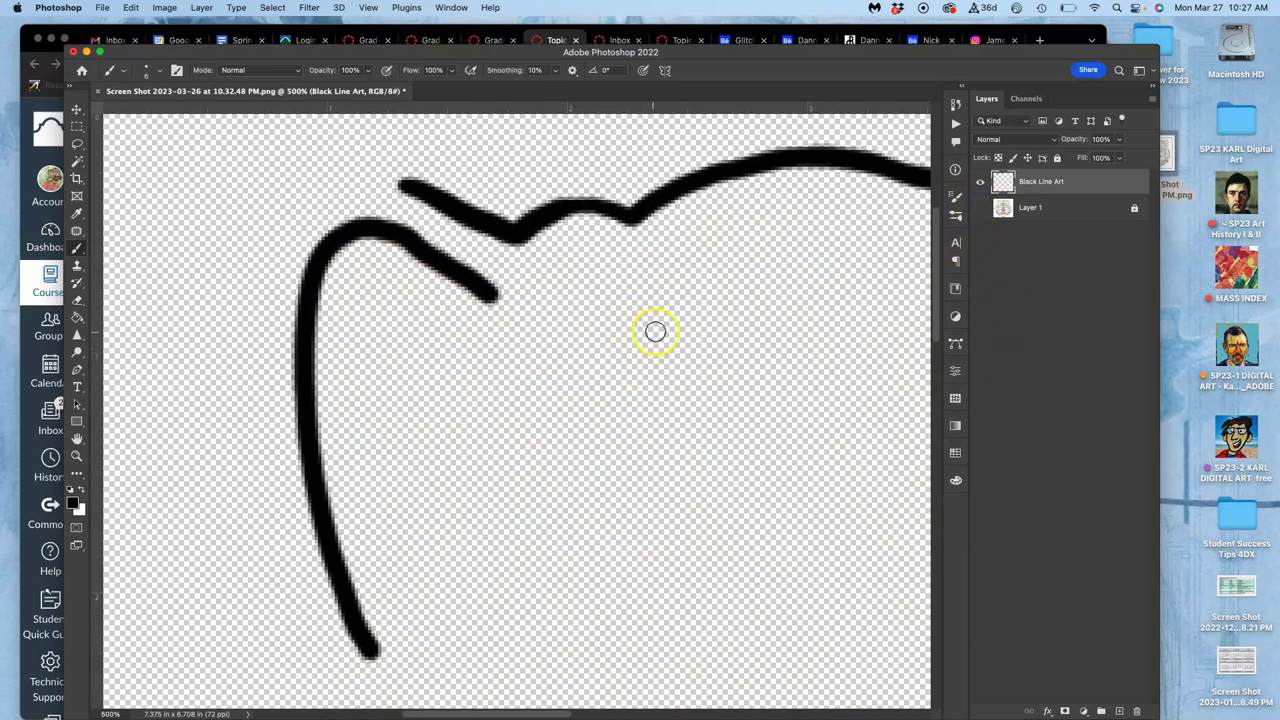
pyautogui.scroll(7, 655, 331)
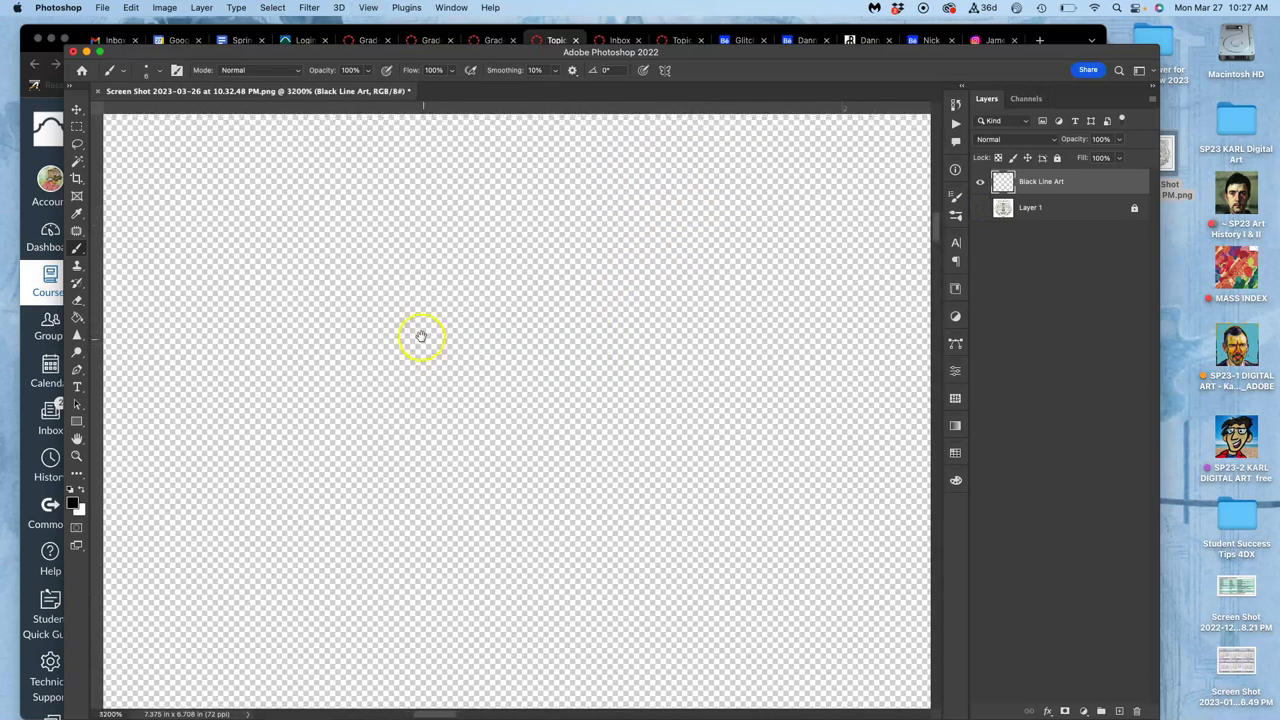
pyautogui.scroll(10, 500, 417)
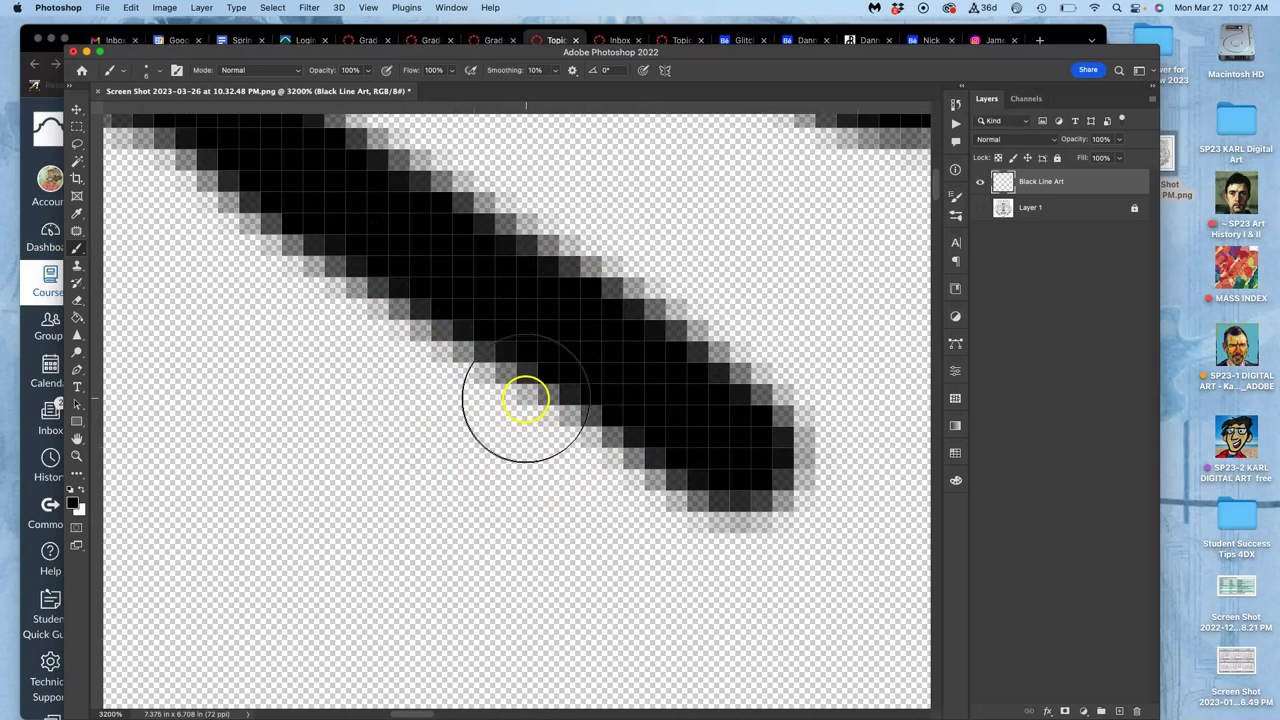
pyautogui.press('super+minus')
pyautogui.press('super+minus')
pyautogui.press('super+minus')
pyautogui.press('super+minus')
pyautogui.press('super+minus')
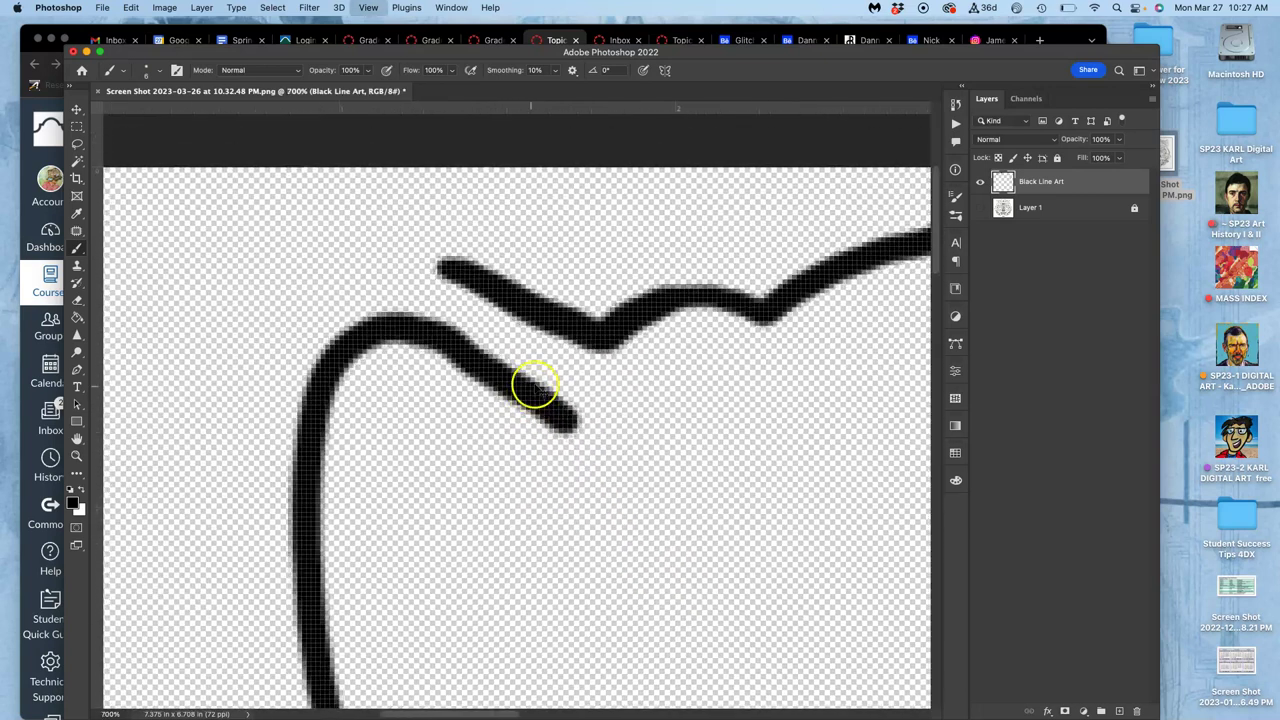
pyautogui.press('super+minus')
pyautogui.click(980, 207)
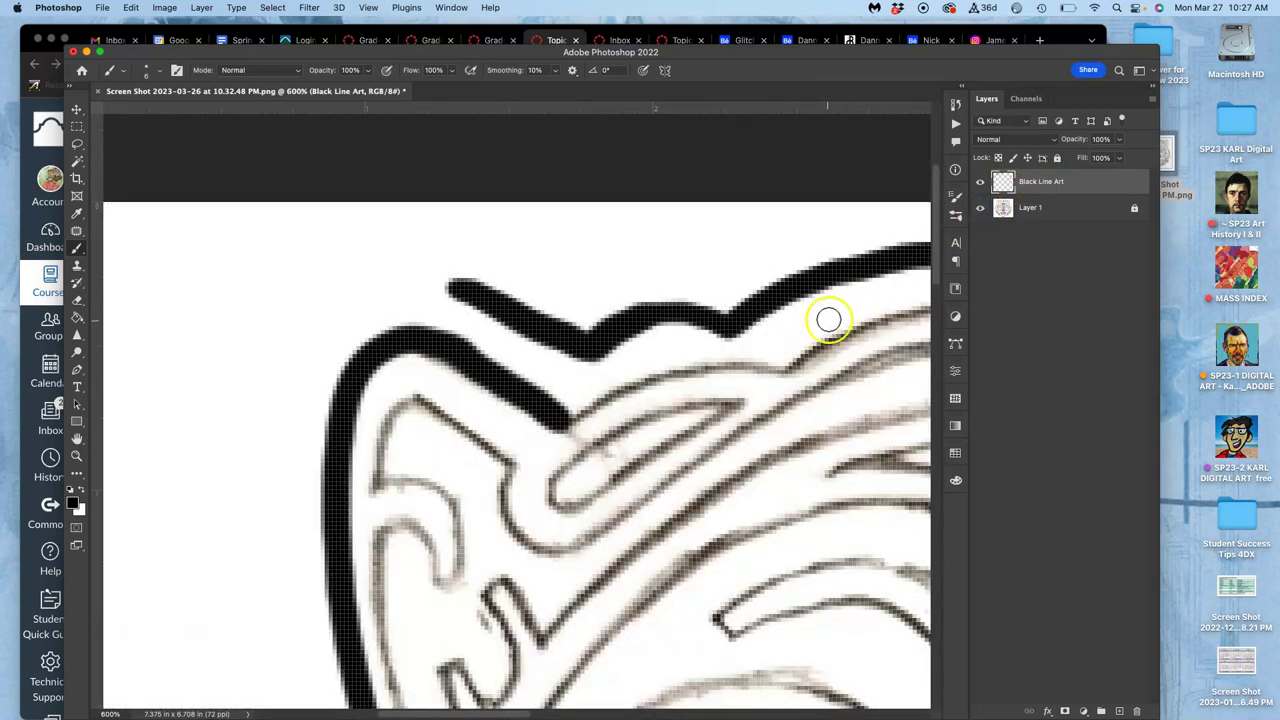
pyautogui.scroll(-10, 828, 320)
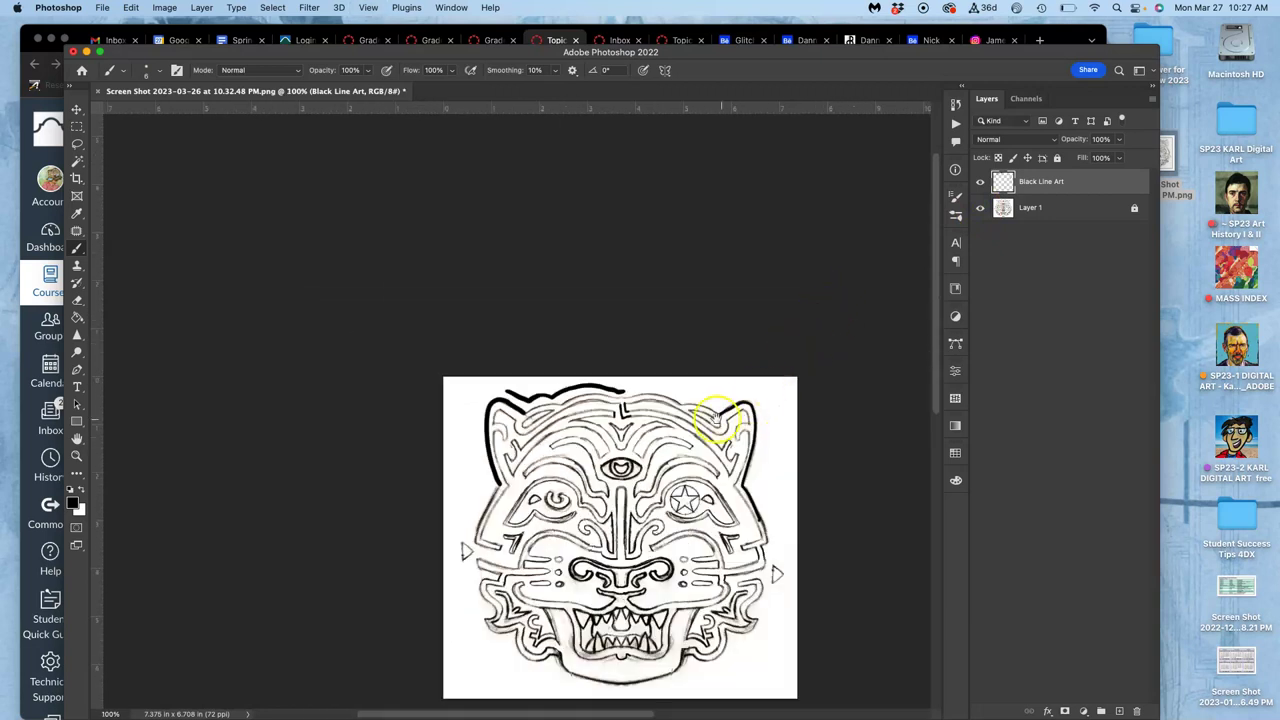
pyautogui.moveTo(718, 420); pyautogui.dragTo(620, 251)
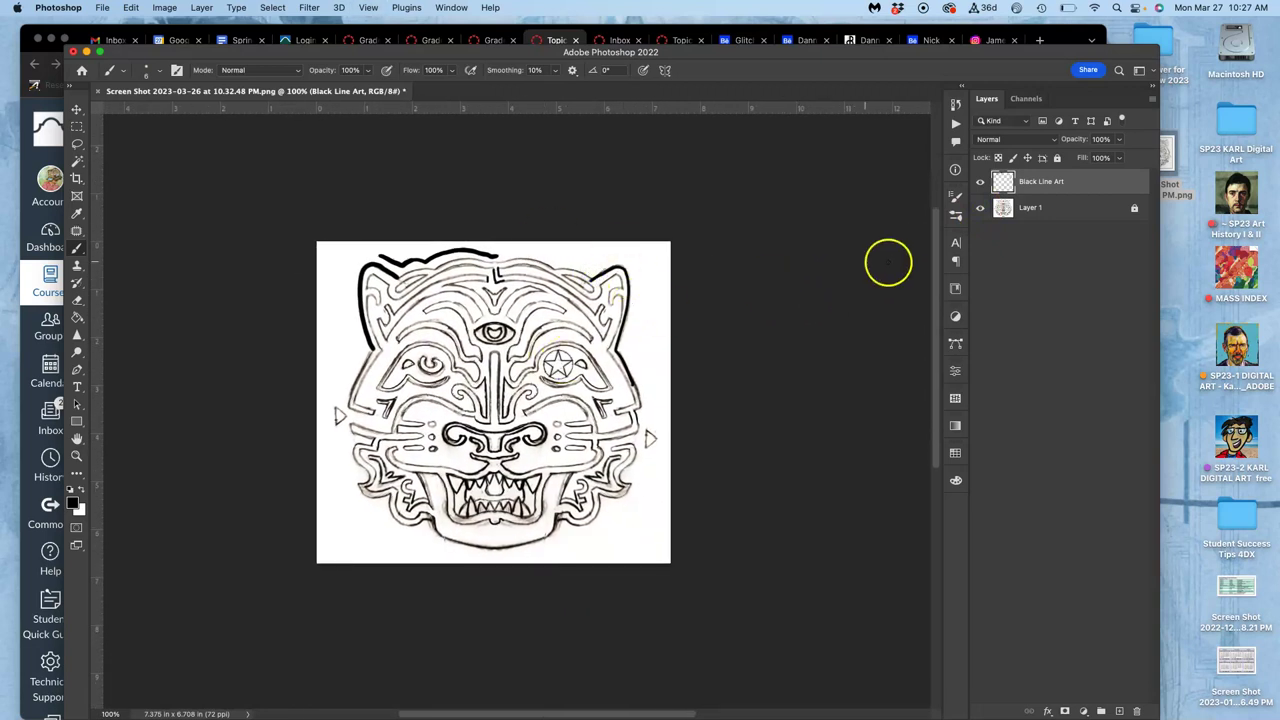
# Toggle Black Line Art visibility, then select all and delete its ink strokes.
pyautogui.click(980, 182)
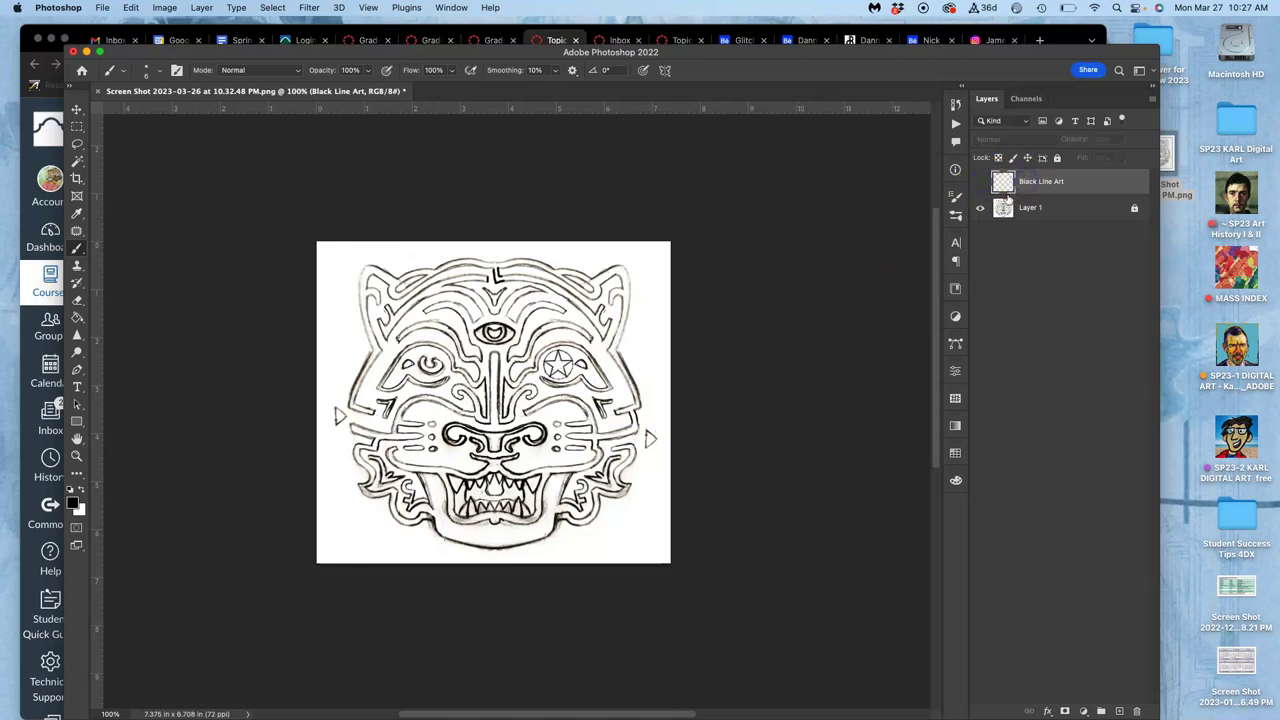
pyautogui.click(981, 182)
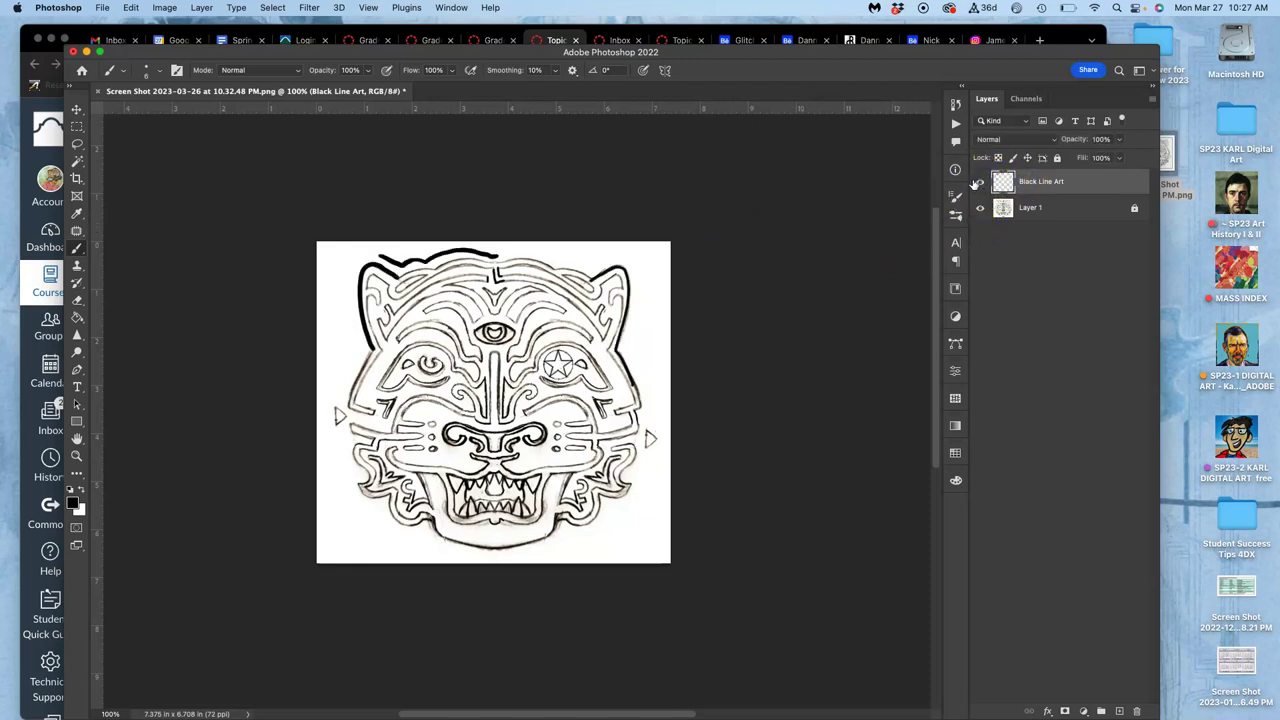
pyautogui.press('super+a')
pyautogui.press('BackSpace')
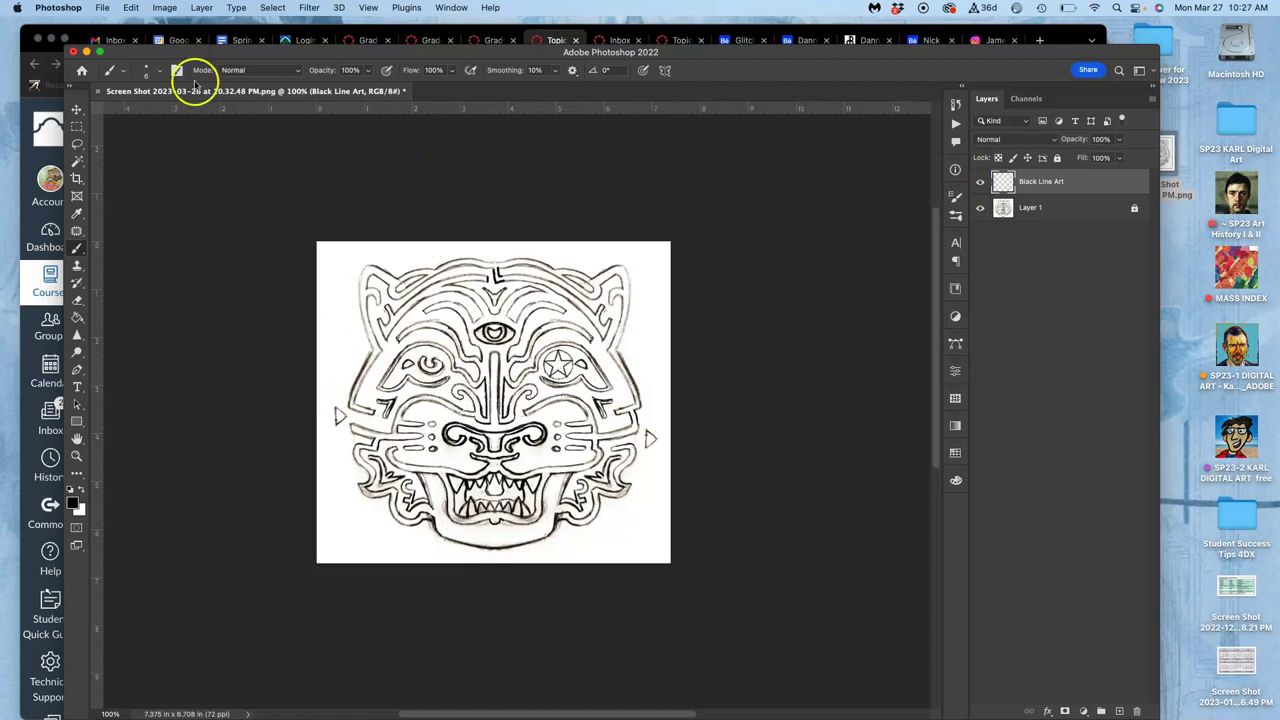
# In Image Size, set Height to 10 inches at 350 Pixels/Inch with resampling and apply.
pyautogui.click(162, 10)
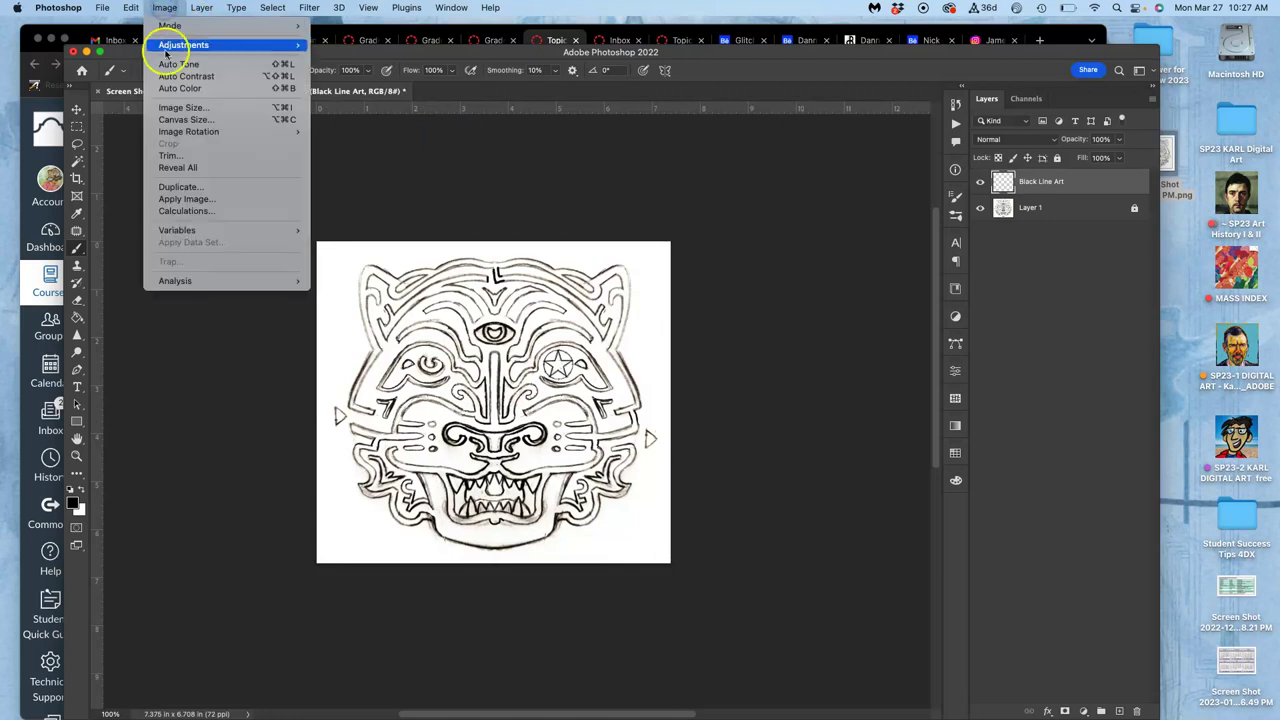
pyautogui.click(180, 95)
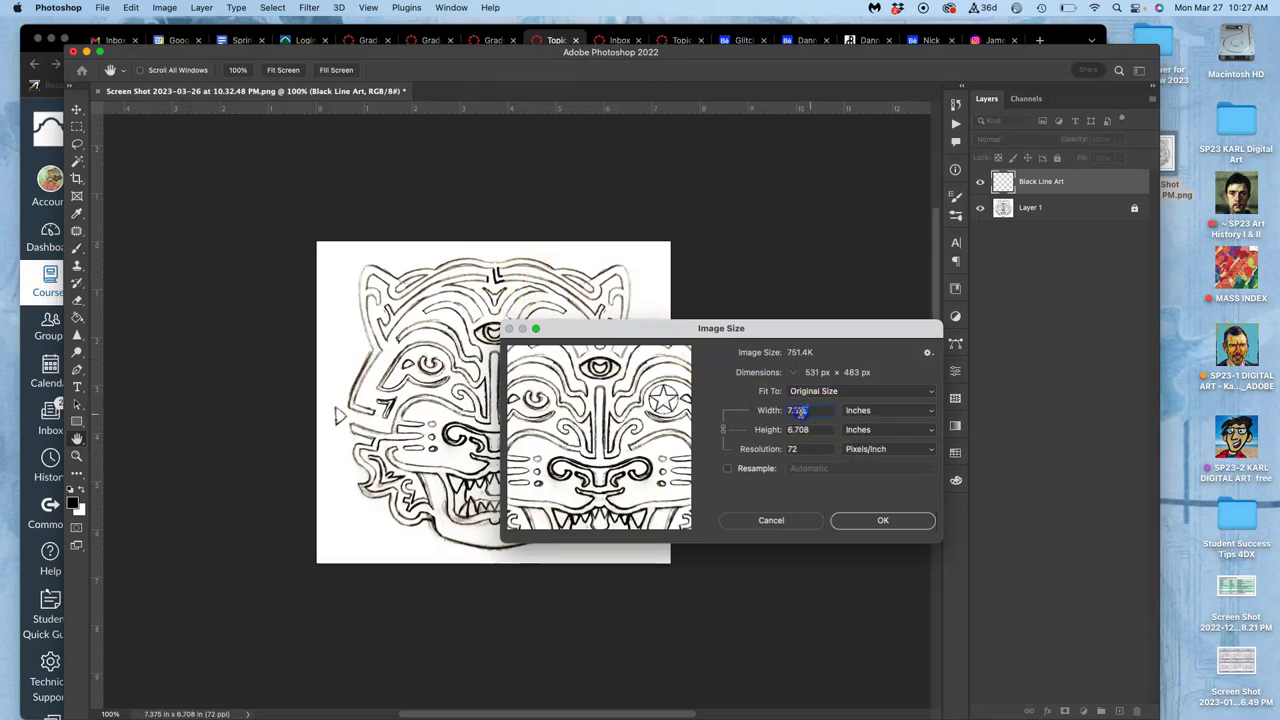
pyautogui.write('10')
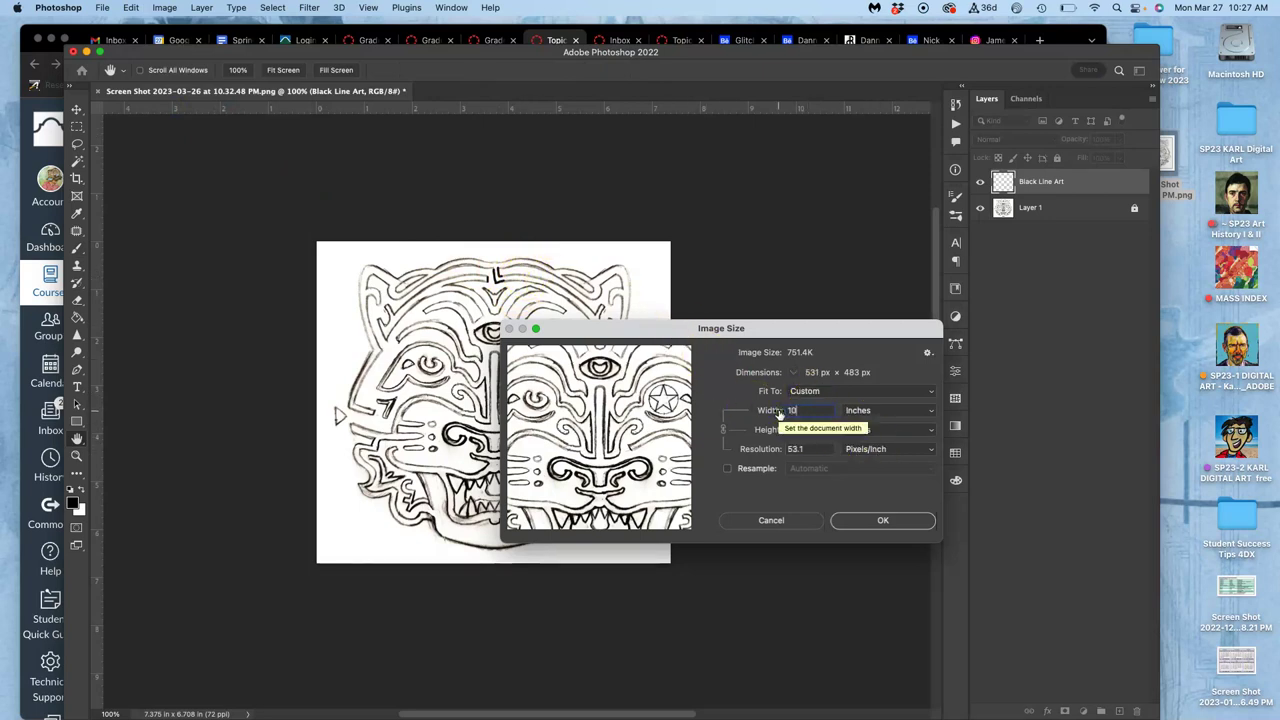
pyautogui.click(814, 431)
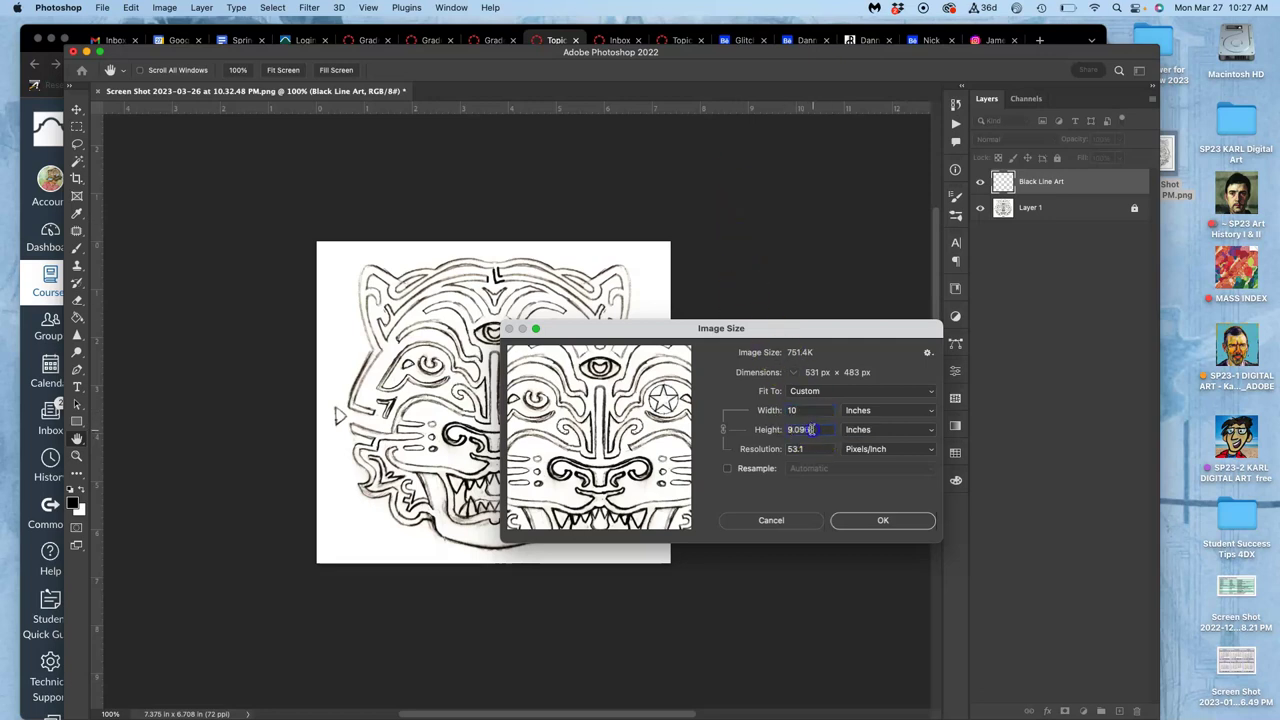
pyautogui.write('10')
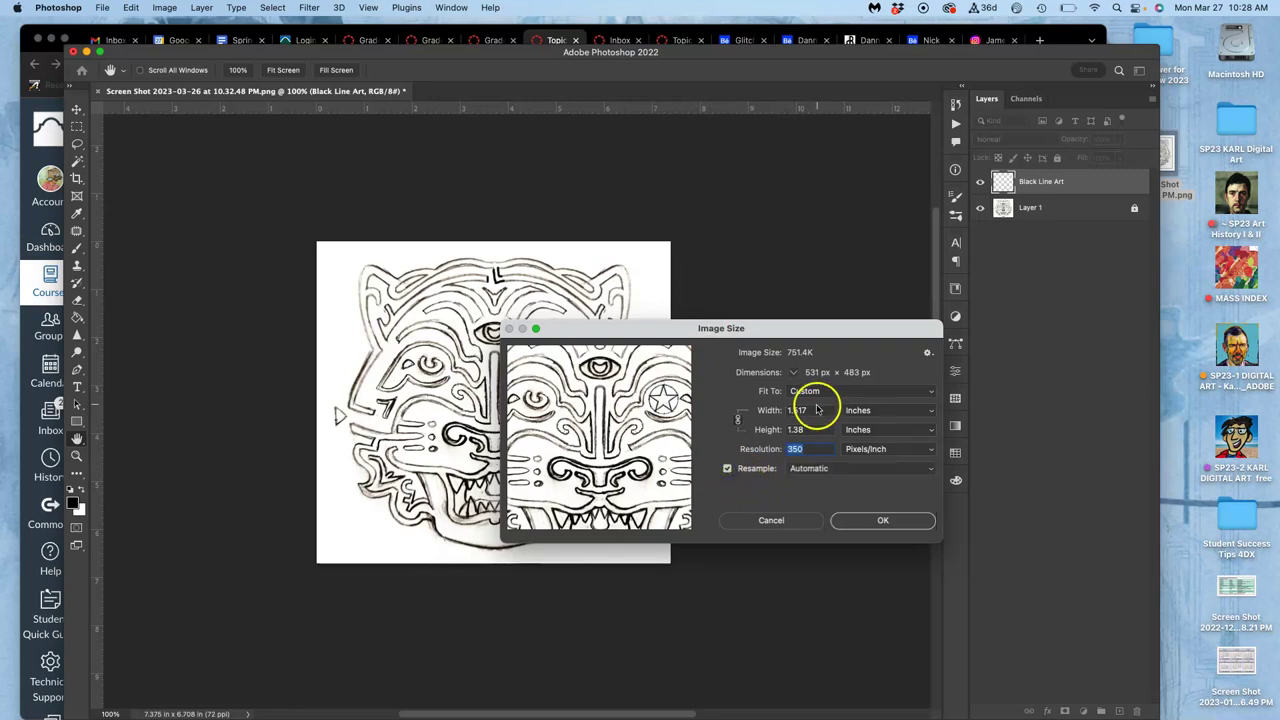
pyautogui.click(763, 431)
pyautogui.write('10')
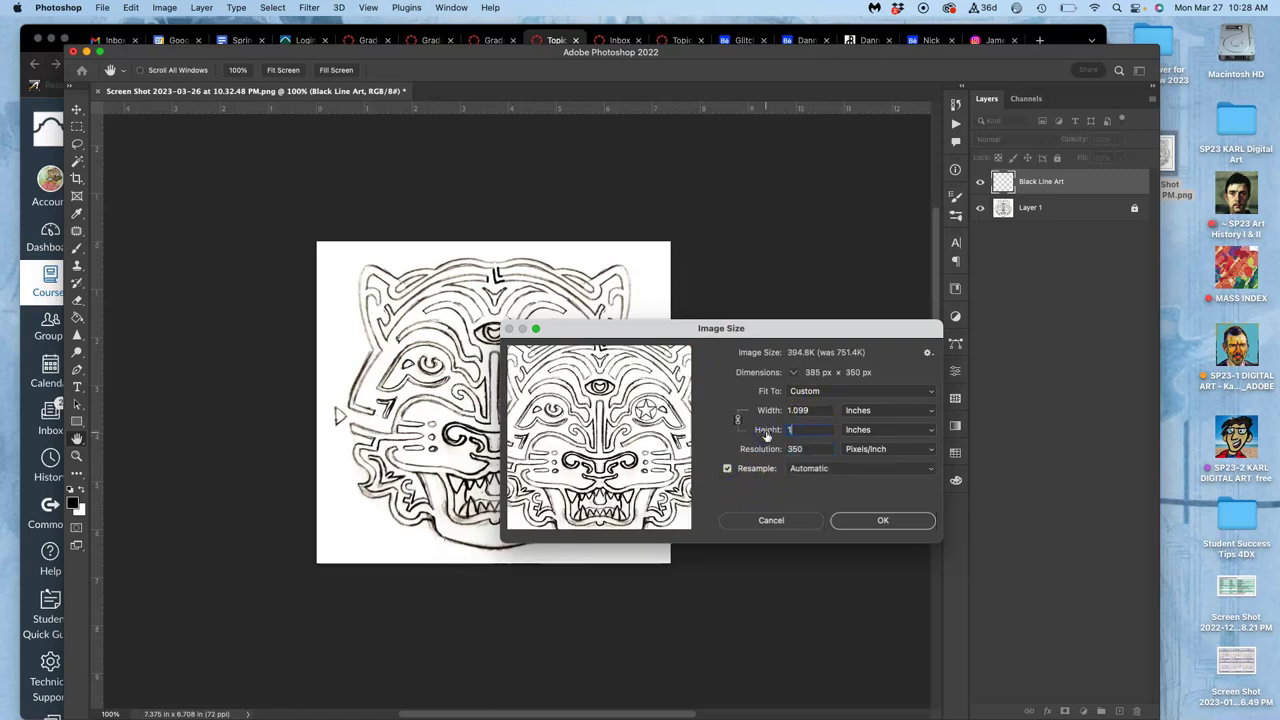
pyautogui.click(883, 520)
# Look over the enlarged sketch and select the Layer 1 sketch layer.
pyautogui.scroll(6, 682, 478)
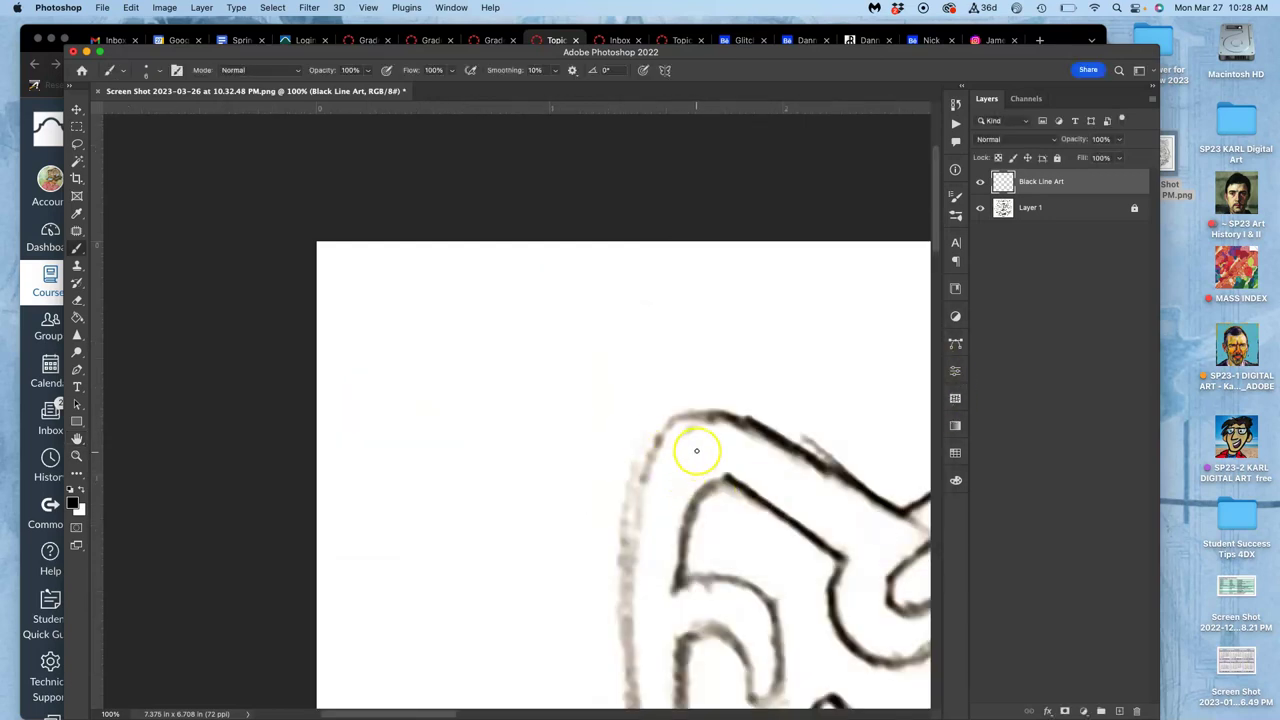
pyautogui.moveTo(706, 441); pyautogui.dragTo(609, 366)
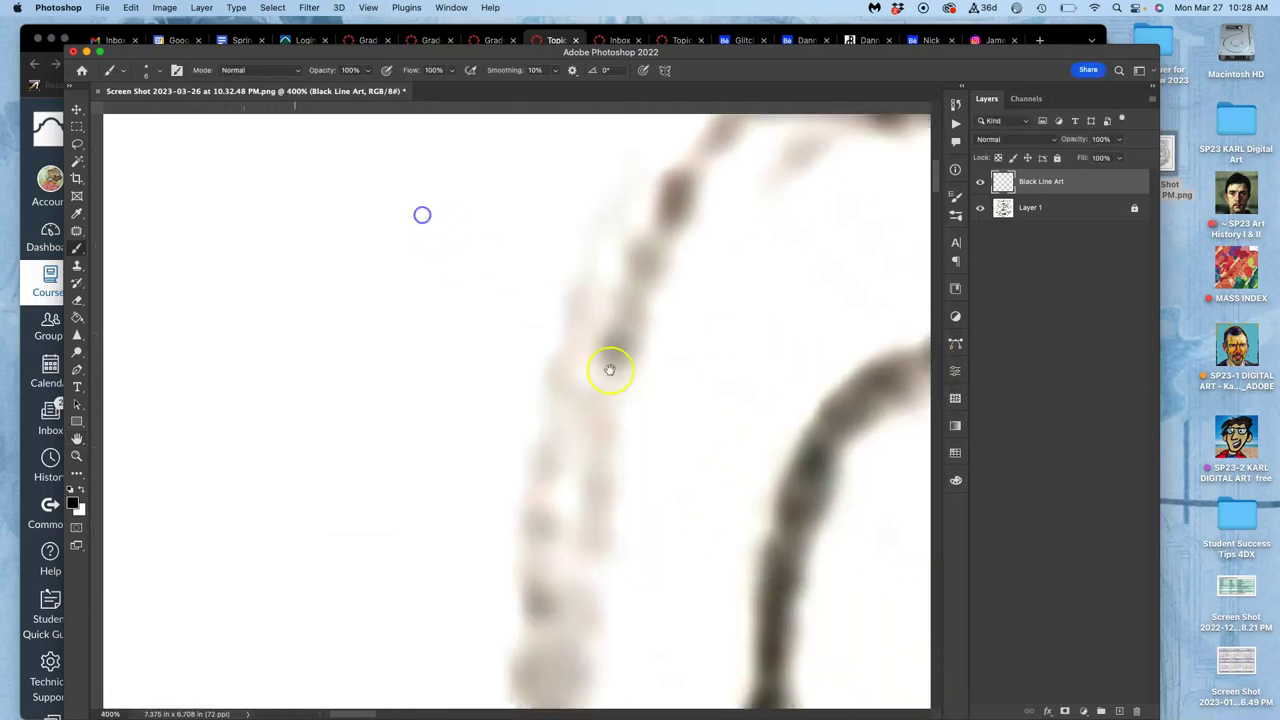
pyautogui.scroll(-3, 507, 373)
pyautogui.scroll(-2, 507, 373)
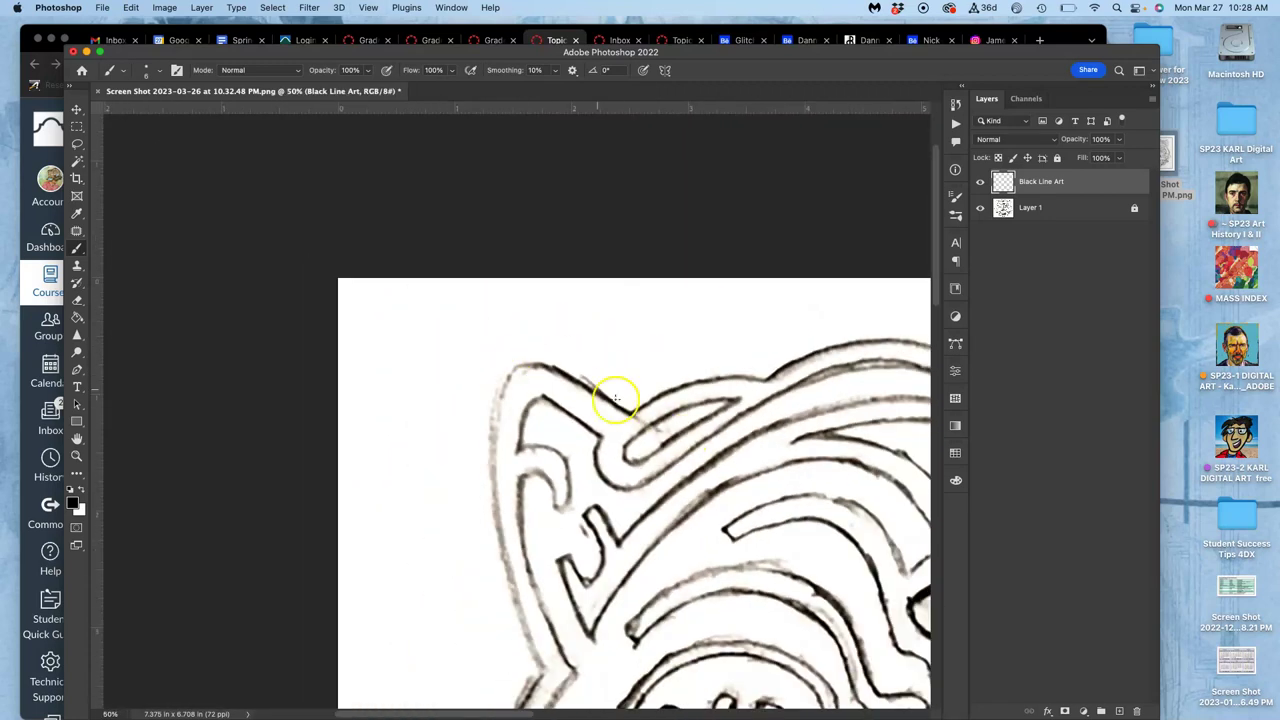
pyautogui.scroll(-2, 531, 337)
pyautogui.scroll(-3, 617, 330)
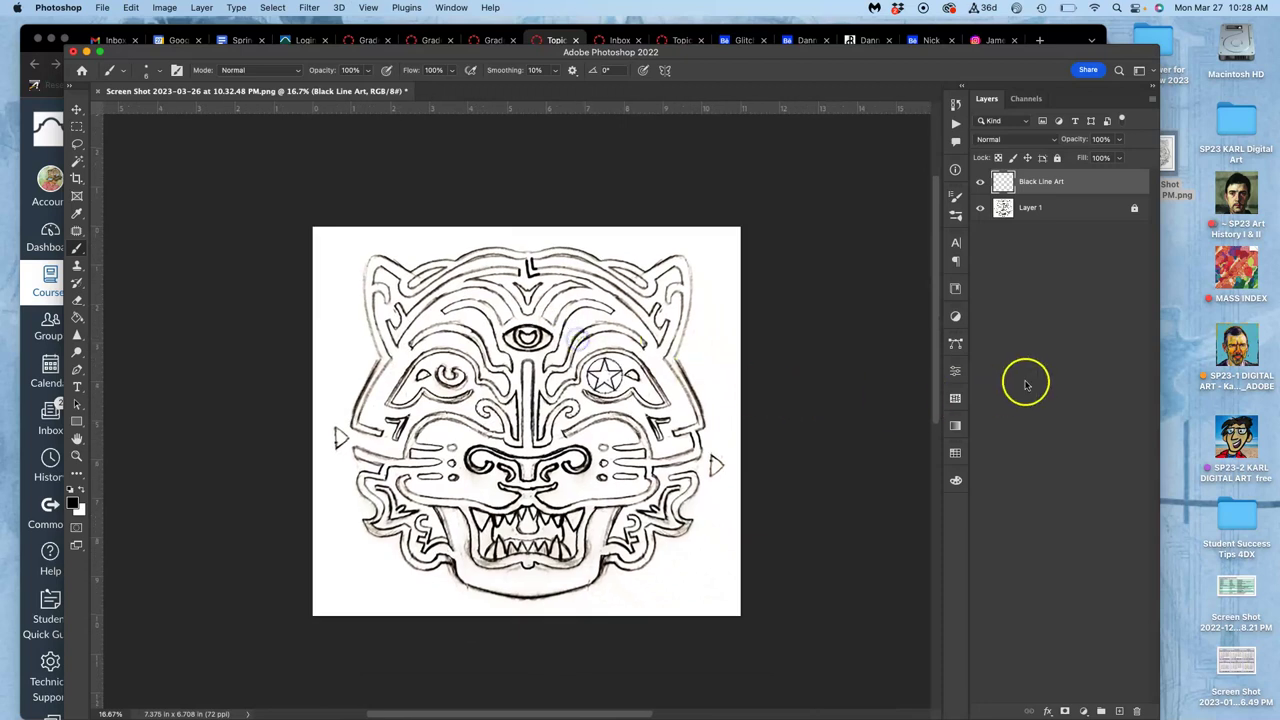
pyautogui.click(1070, 212)
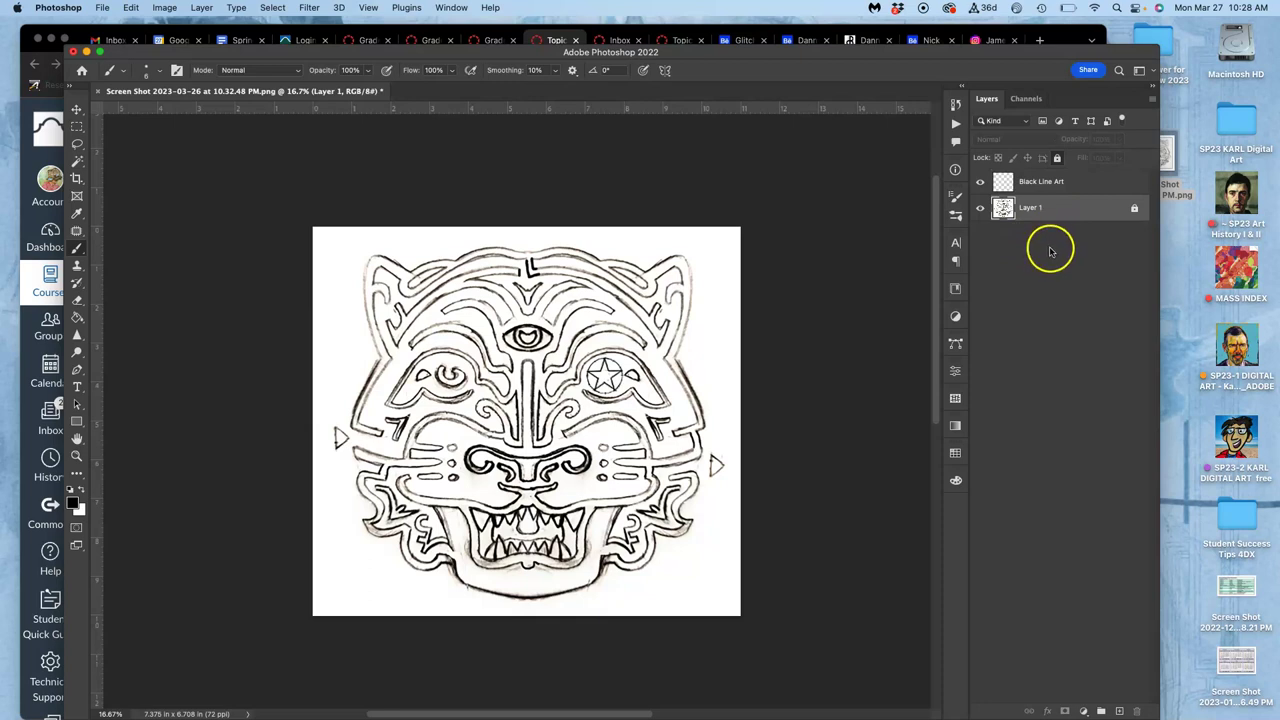
# Add a new Layer 2 above the sketch and fill it with white.
pyautogui.click(1119, 710)
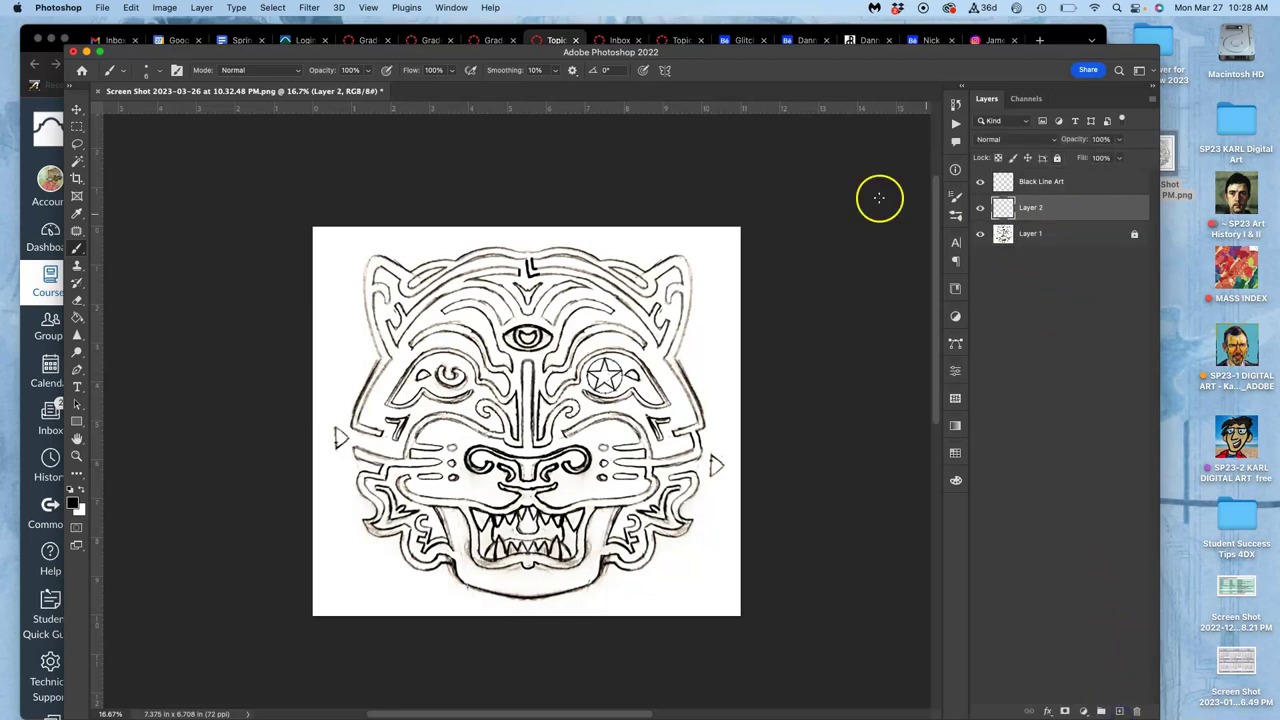
pyautogui.click(130, 8)
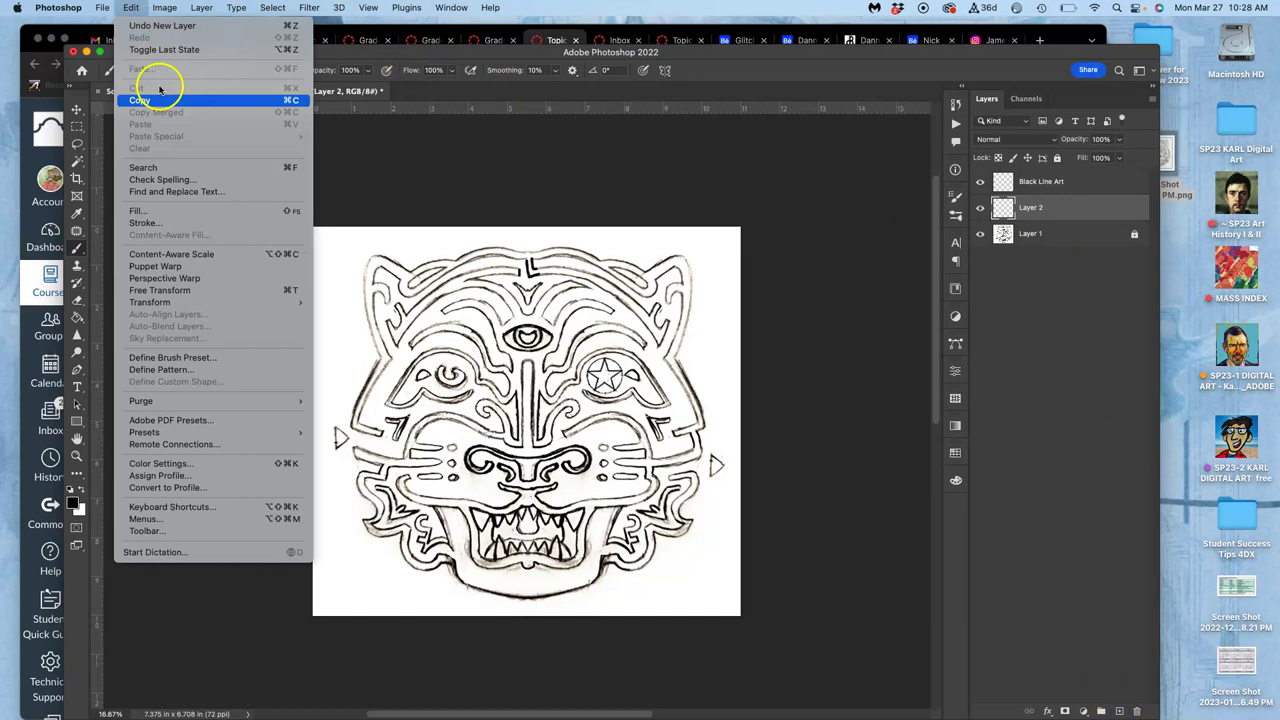
pyautogui.click(165, 208)
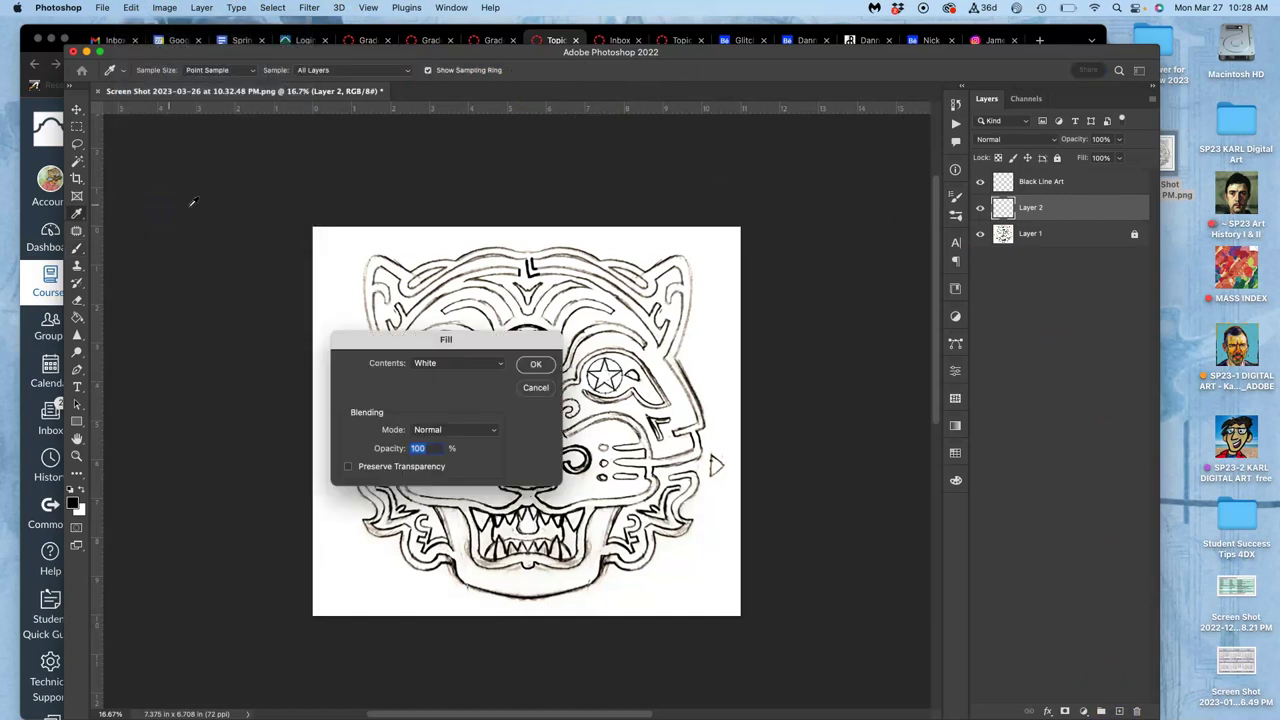
pyautogui.click(534, 364)
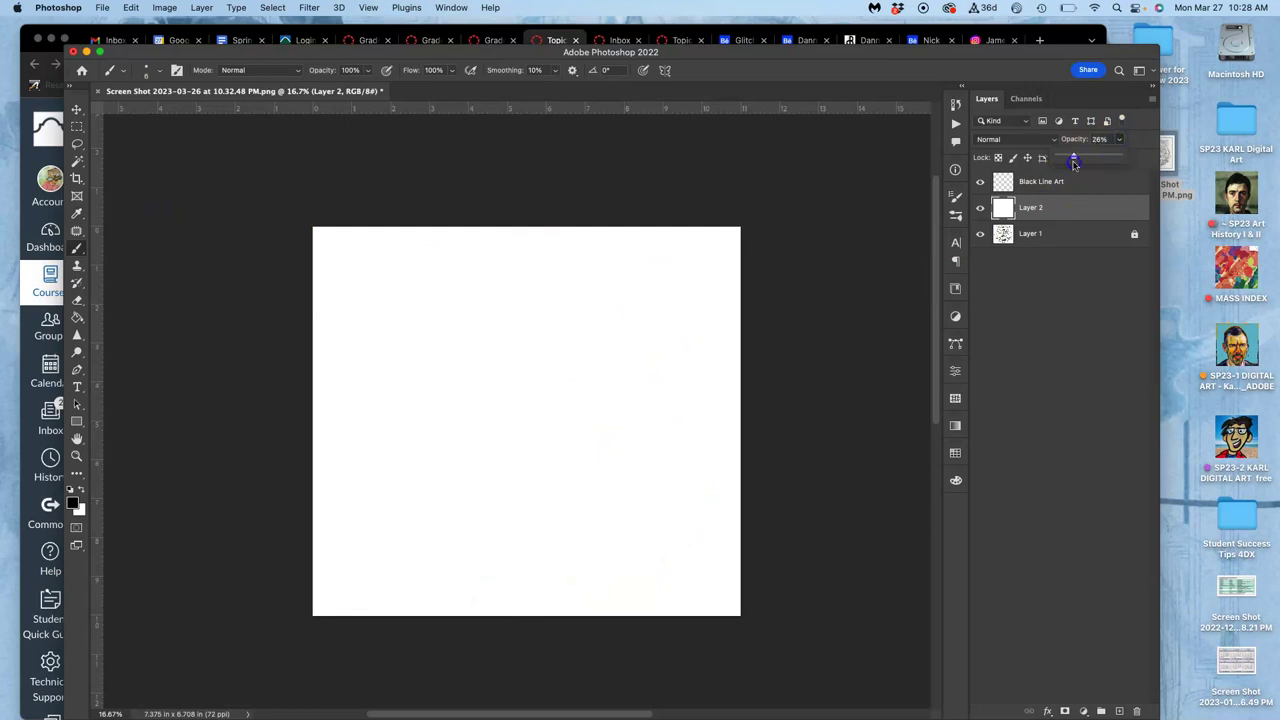
# Fade Layer 2 to about 62% opacity, lock it, and select Black Line Art.
pyautogui.moveTo(1074, 165); pyautogui.dragTo(1094, 156)
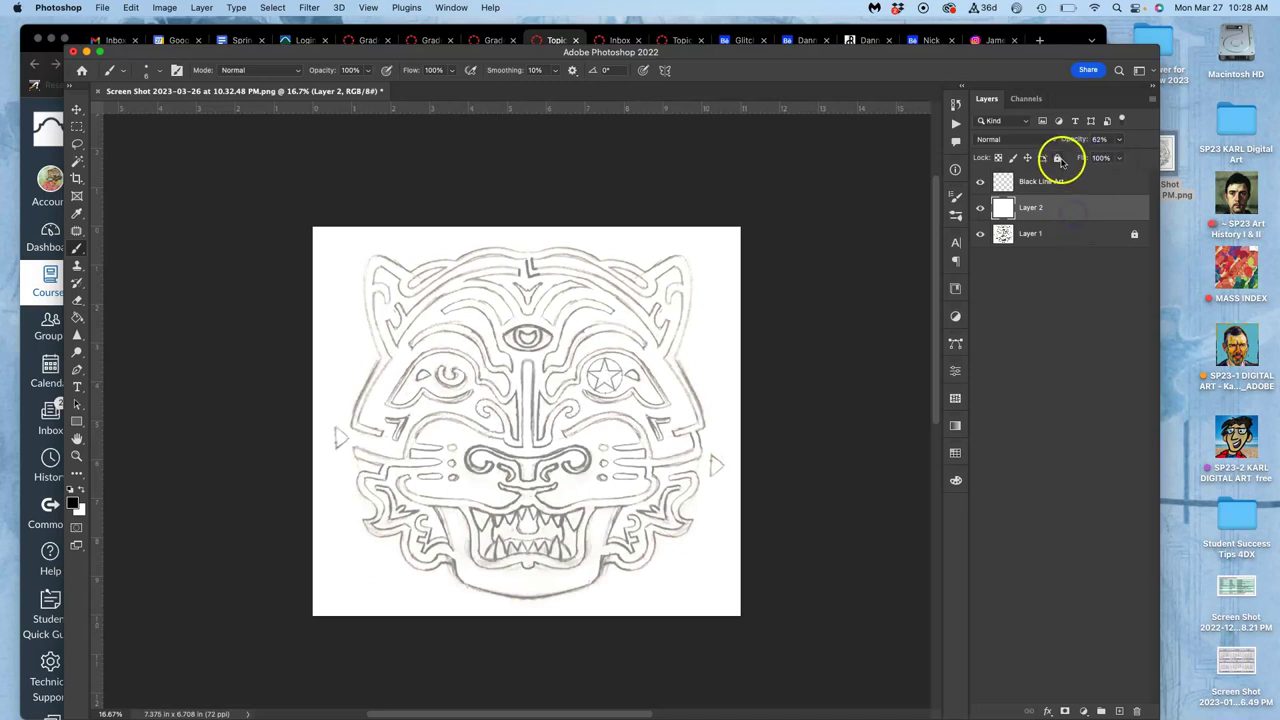
pyautogui.click(1057, 158)
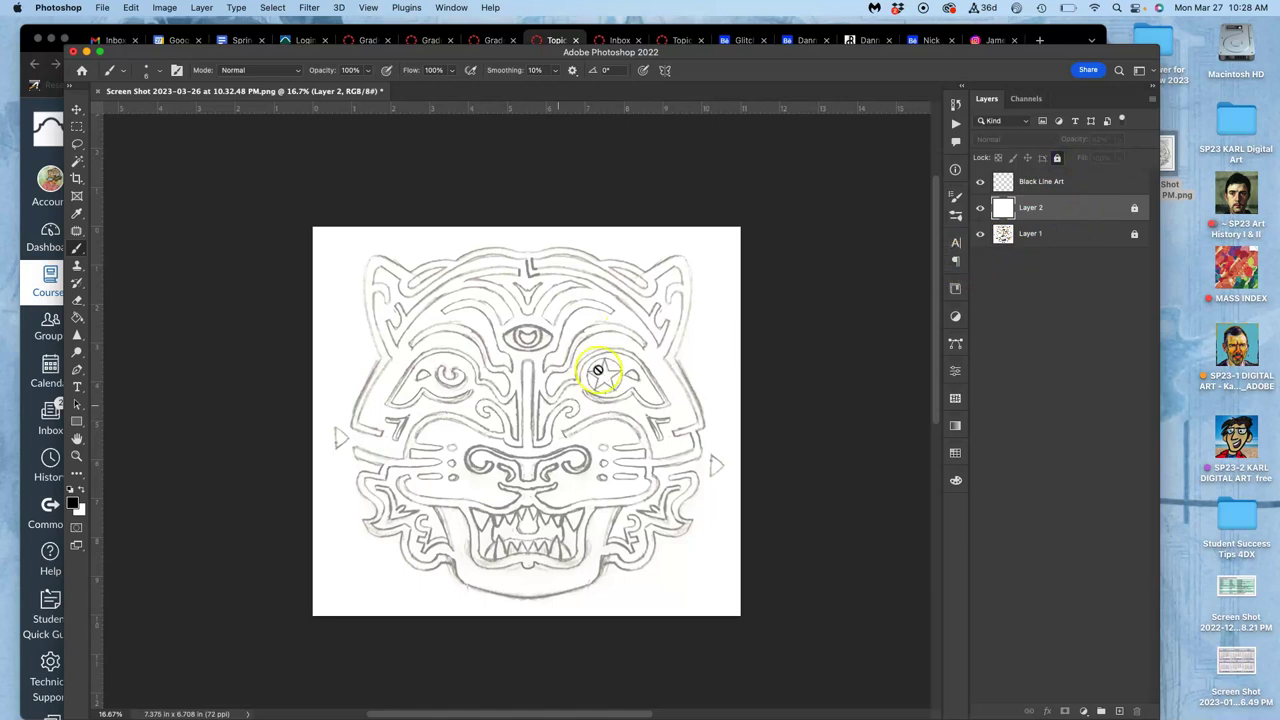
pyautogui.click(1032, 189)
# Zoom in on the face, enlarge the brush to about 41 px, and undo a test stroke.
pyautogui.press('super+equal')
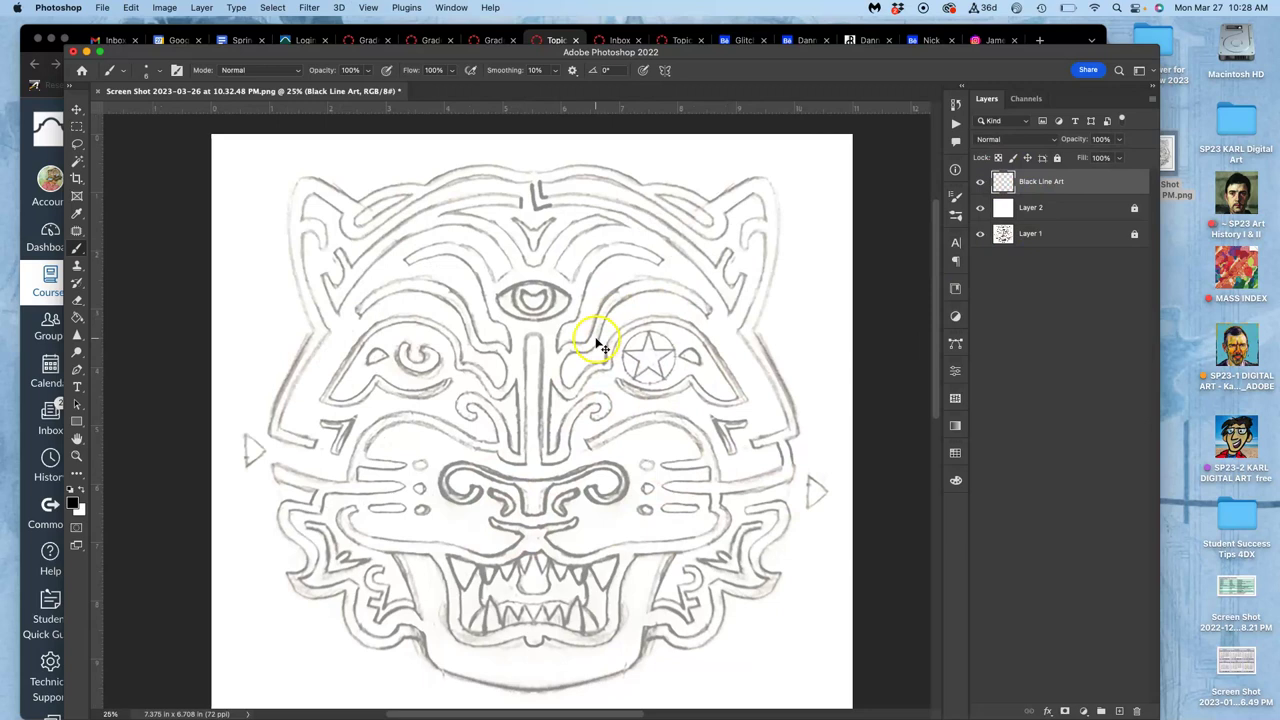
pyautogui.press('super+equal')
pyautogui.press('super+equal')
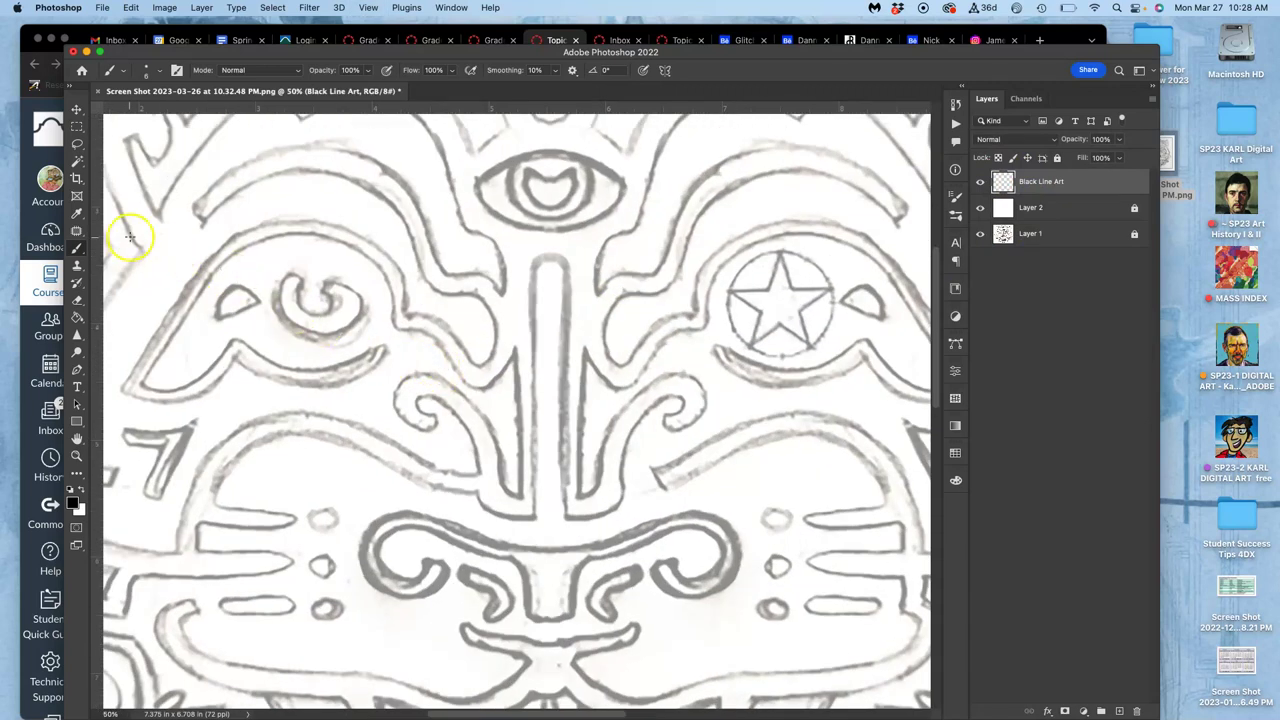
pyautogui.click(160, 70)
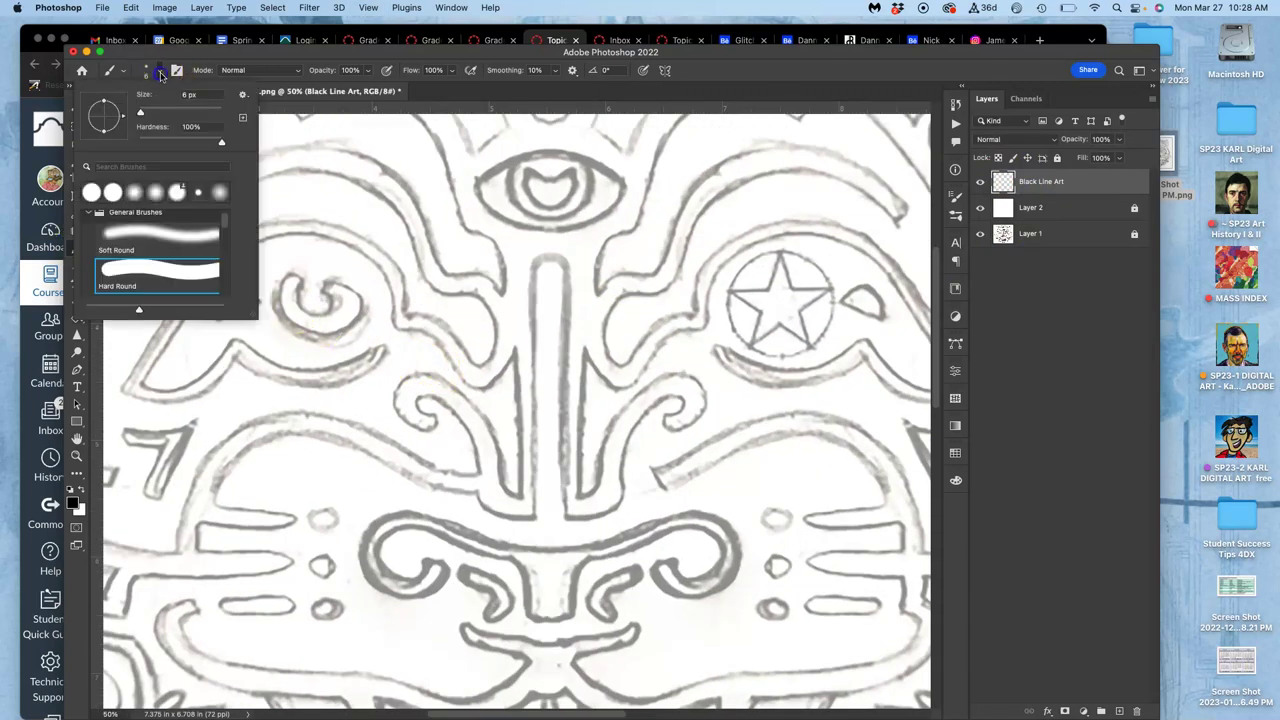
pyautogui.moveTo(166, 105); pyautogui.dragTo(155, 113)
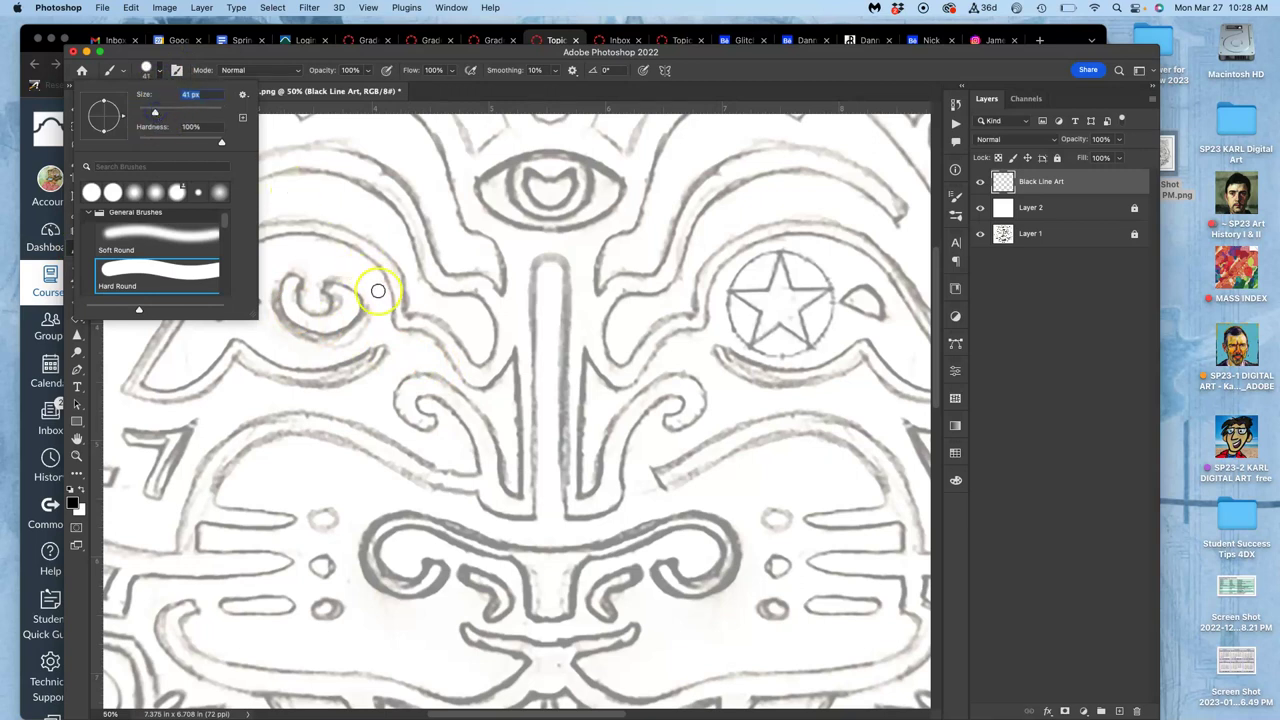
pyautogui.moveTo(416, 358); pyautogui.dragTo(393, 397)
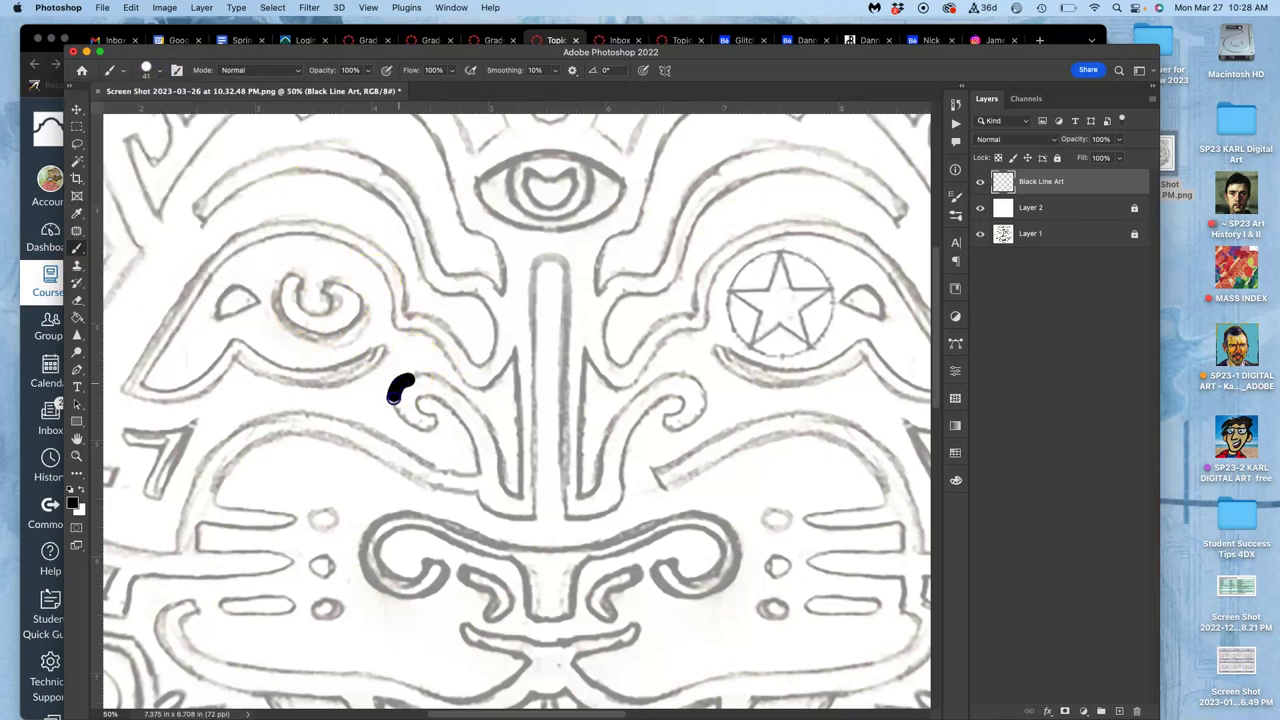
pyautogui.press('super+z')
# Set the Hard Round brush to 28 px and ink the curl left of the nose.
pyautogui.click(155, 72)
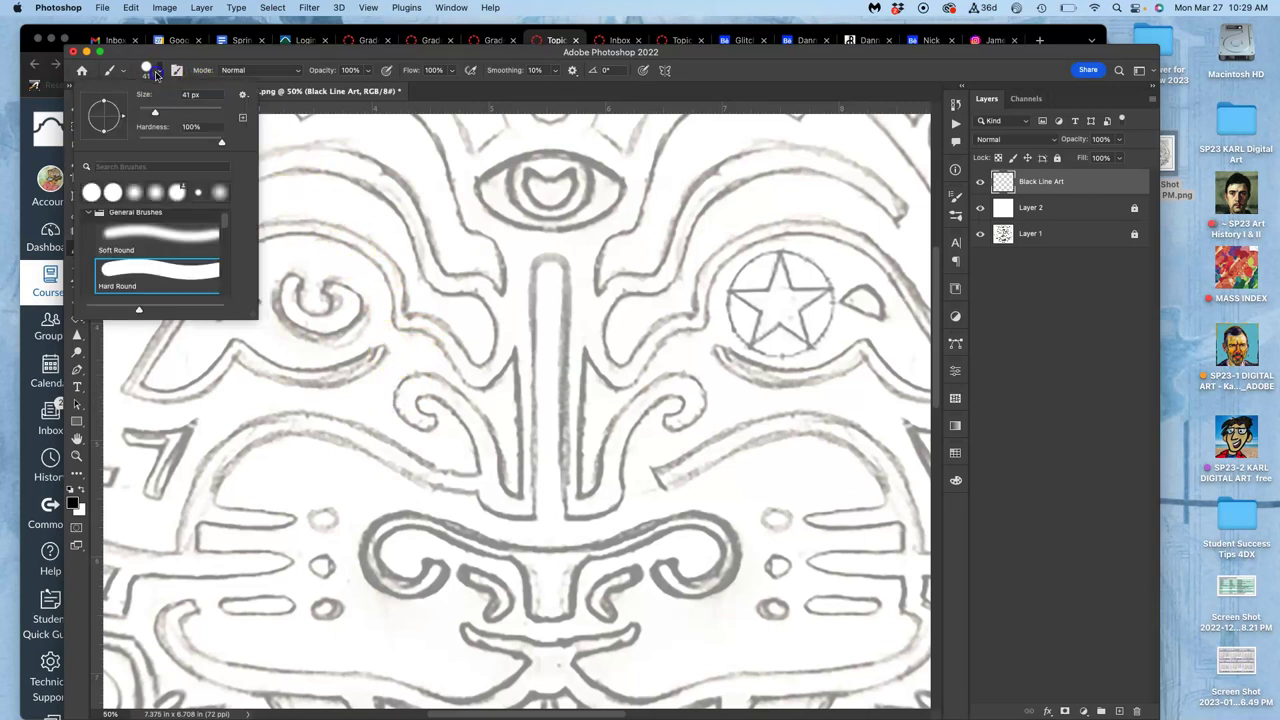
pyautogui.moveTo(157, 116); pyautogui.dragTo(152, 114)
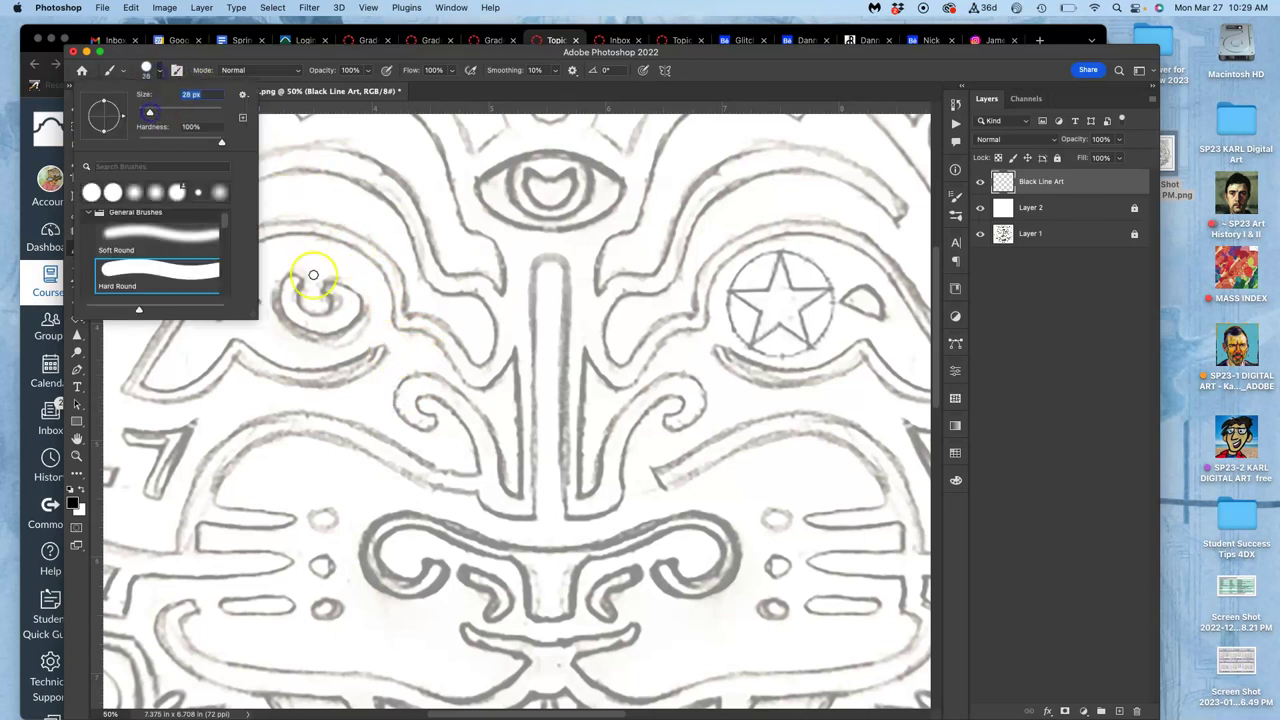
pyautogui.moveTo(418, 375); pyautogui.dragTo(402, 382)
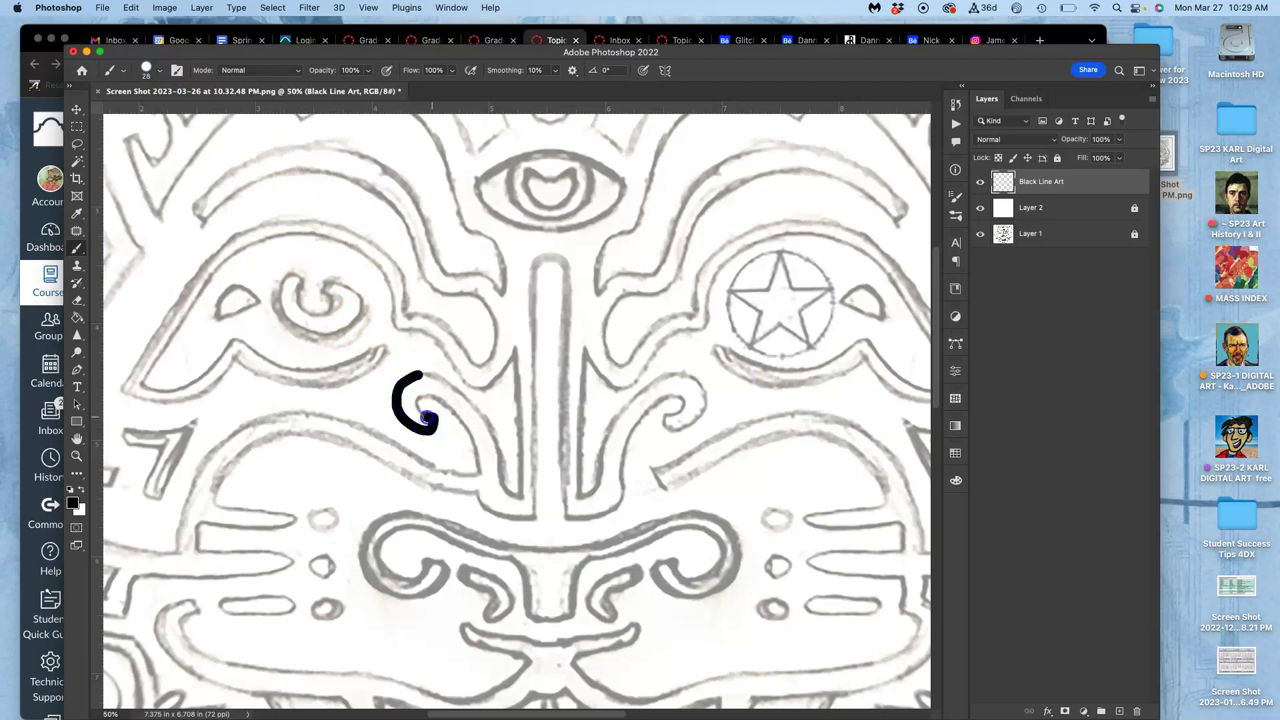
pyautogui.moveTo(440, 403); pyautogui.dragTo(463, 424)
pyautogui.moveTo(434, 378)
pyautogui.mouseDown()
pyautogui.moveTo(483, 422)
pyautogui.moveTo(503, 489)
pyautogui.moveTo(519, 476)
pyautogui.moveTo(512, 360)
pyautogui.moveTo(452, 362)
pyautogui.moveTo(400, 330)
pyautogui.mouseUp()
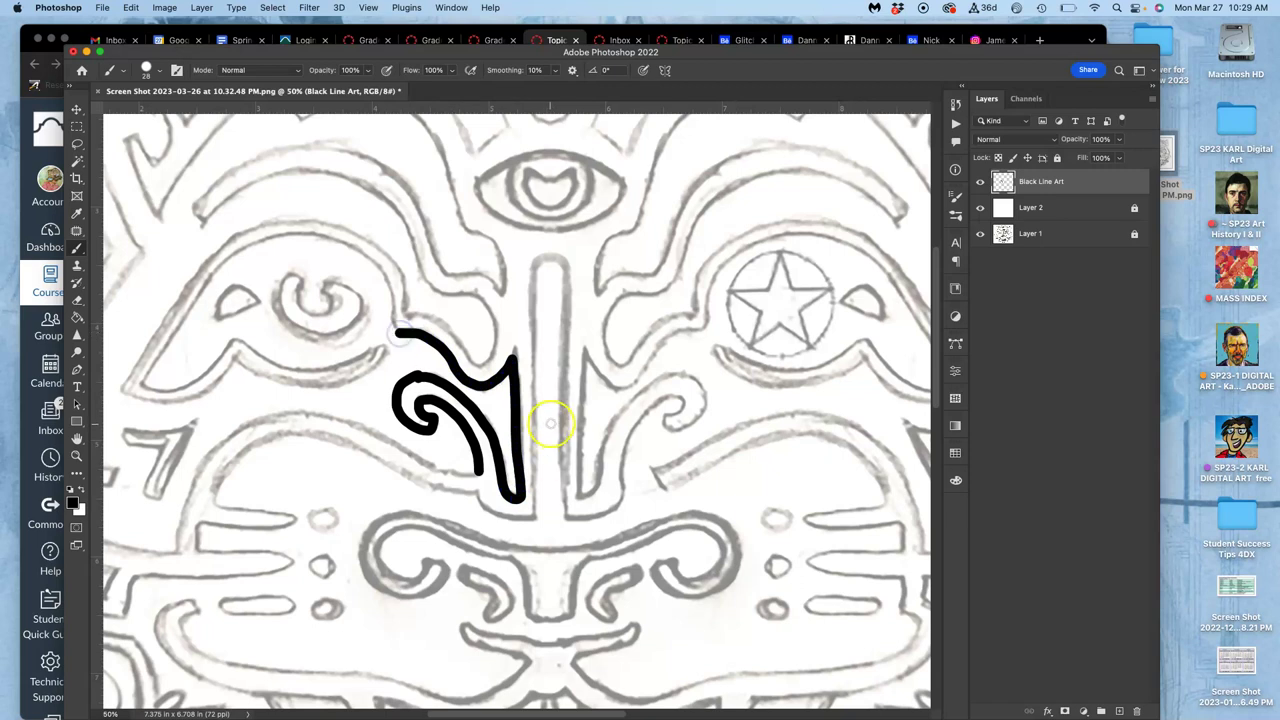
pyautogui.press('super+equal')
pyautogui.press('super+equal')
pyautogui.press('super+equal')
pyautogui.press('super+equal')
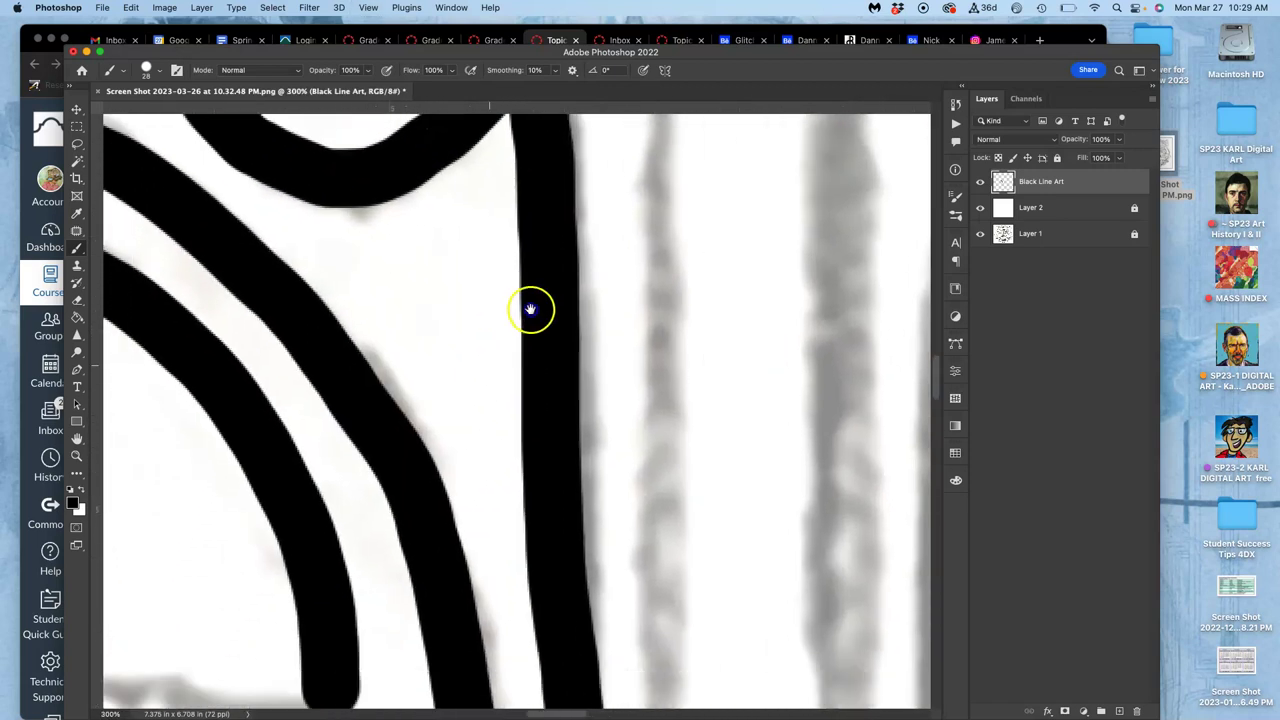
pyautogui.hscroll(-3, 531, 300)
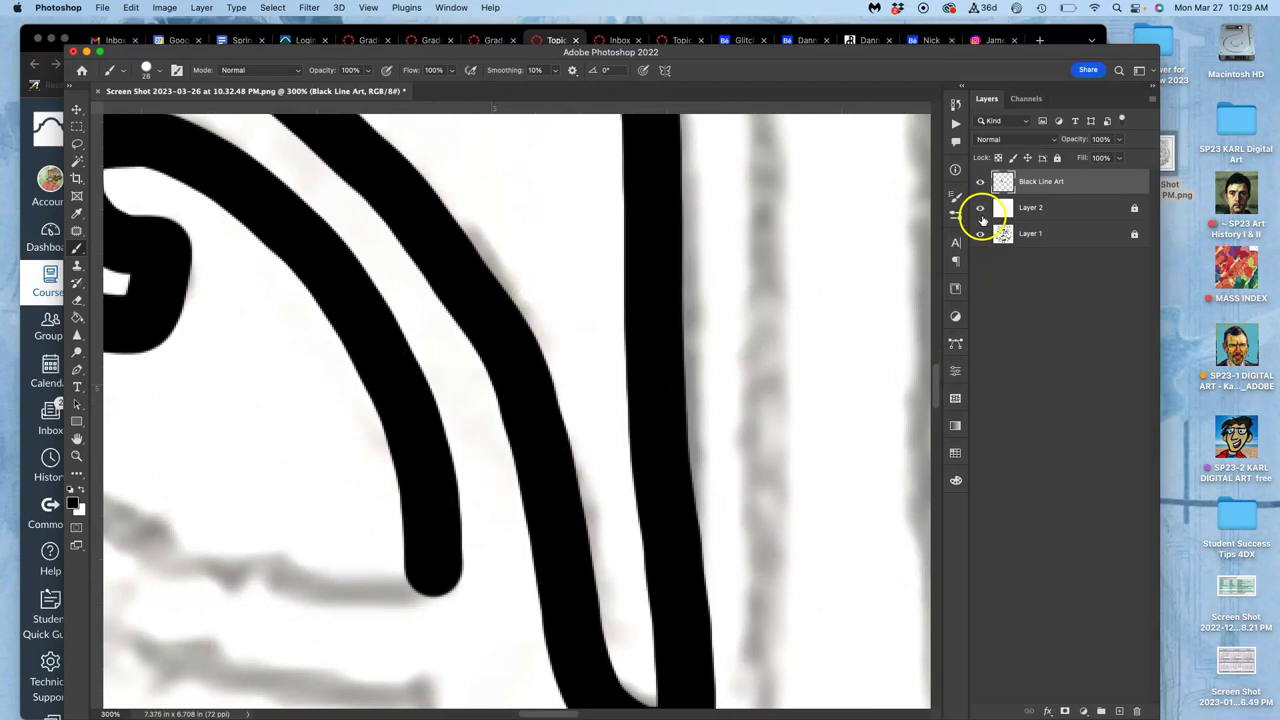
pyautogui.moveTo(980, 208); pyautogui.dragTo(980, 234)
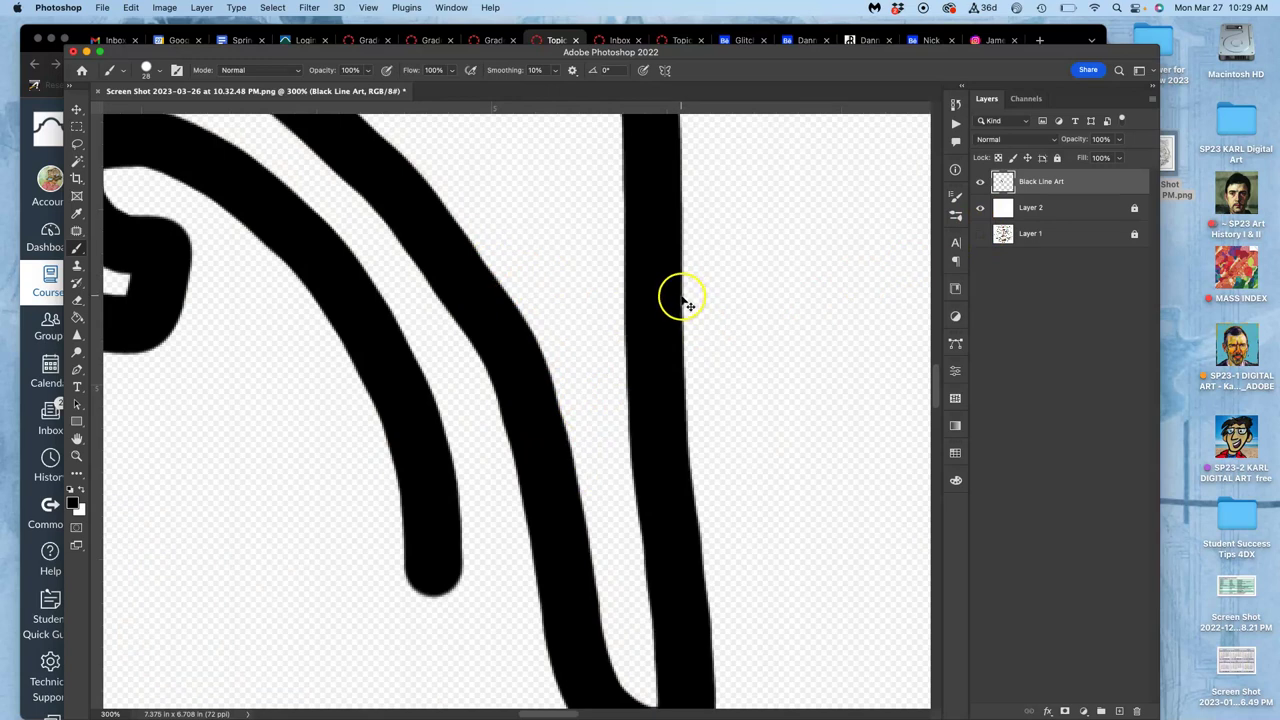
pyautogui.press('super+1')
pyautogui.press('super+minus')
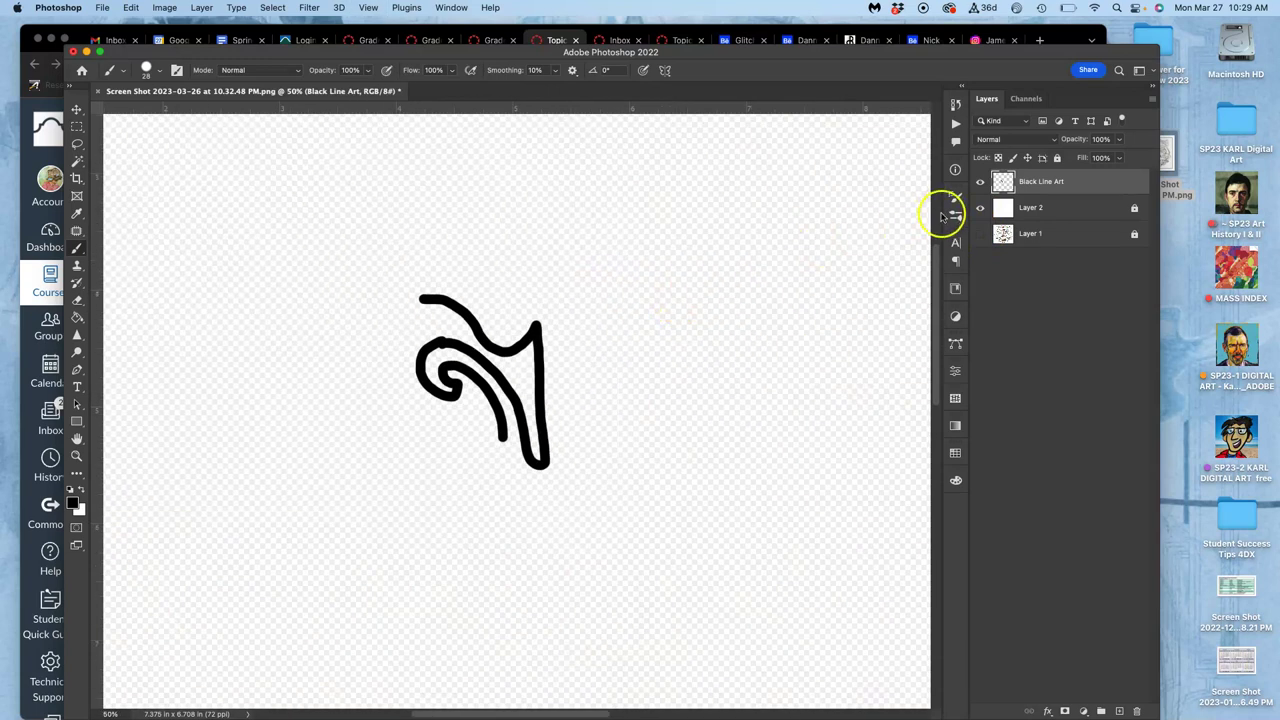
pyautogui.click(980, 234)
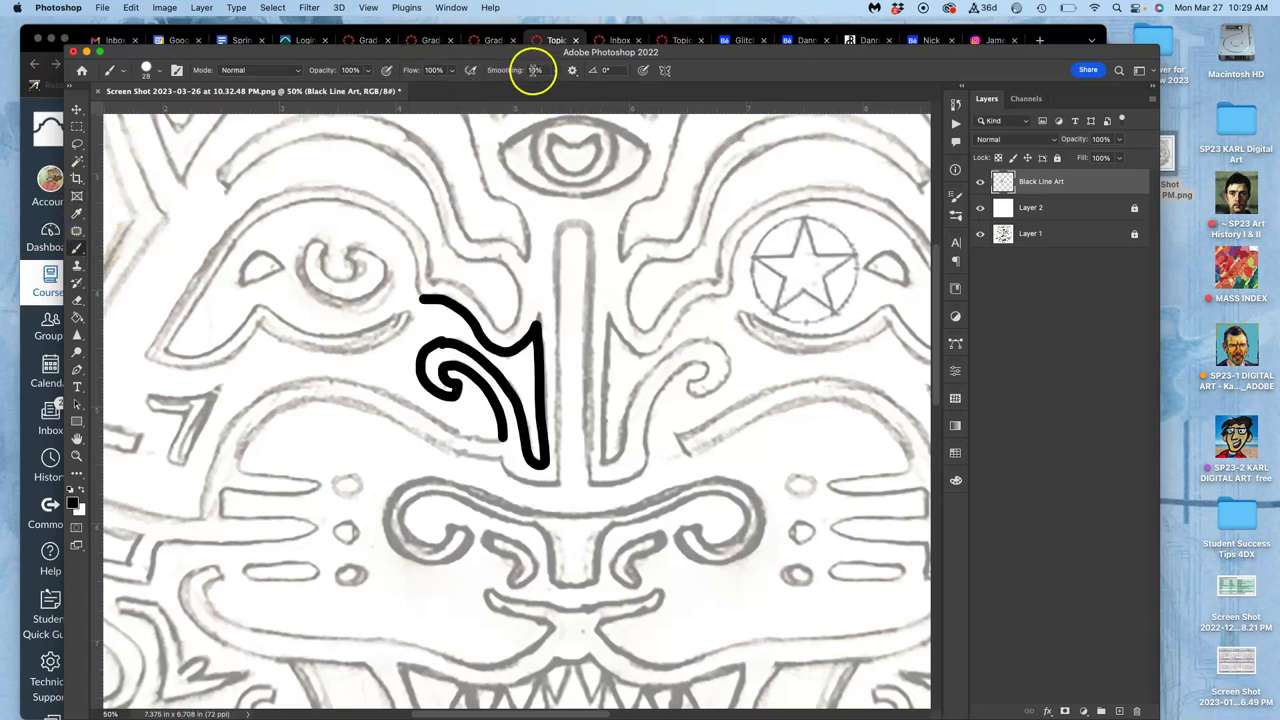
# Set brush Smoothing to 51% and ink the spiral curl right of the nose bridge.
pyautogui.click(554, 74)
pyautogui.click(729, 286)
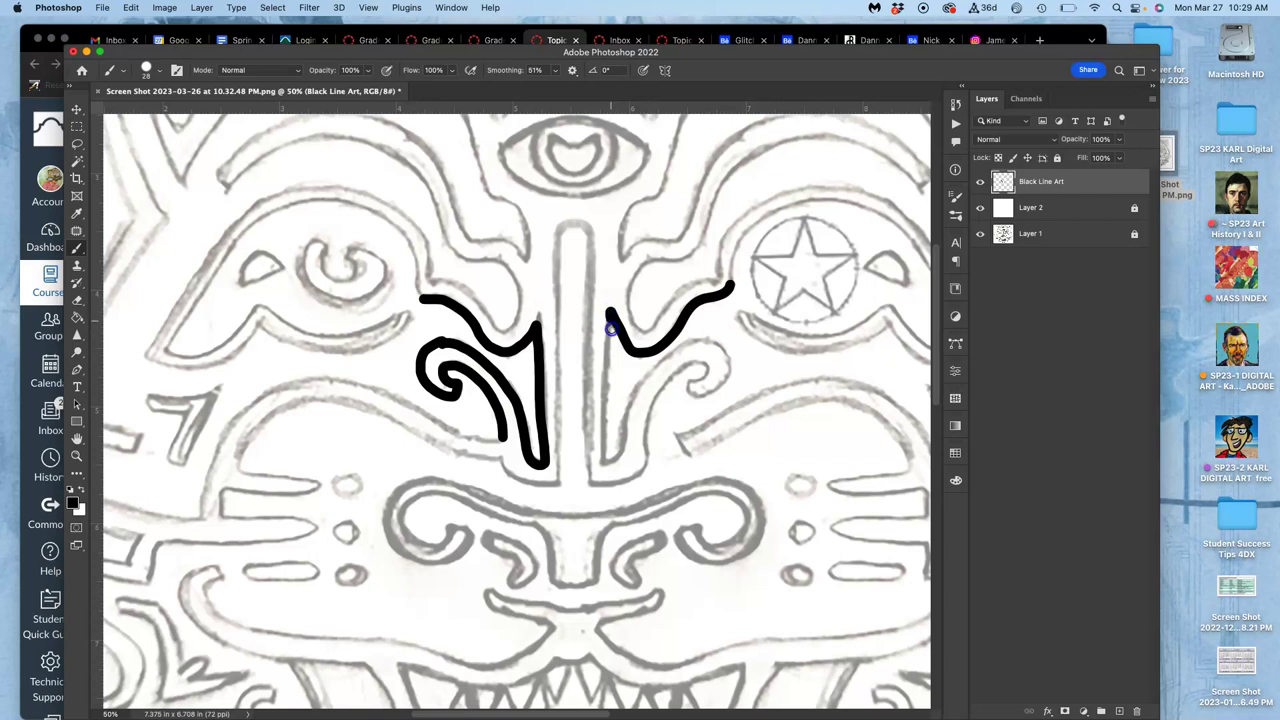
pyautogui.moveTo(610, 352); pyautogui.dragTo(610, 455)
pyautogui.moveTo(624, 408)
pyautogui.mouseDown()
pyautogui.moveTo(645, 369)
pyautogui.moveTo(716, 349)
pyautogui.mouseUp()
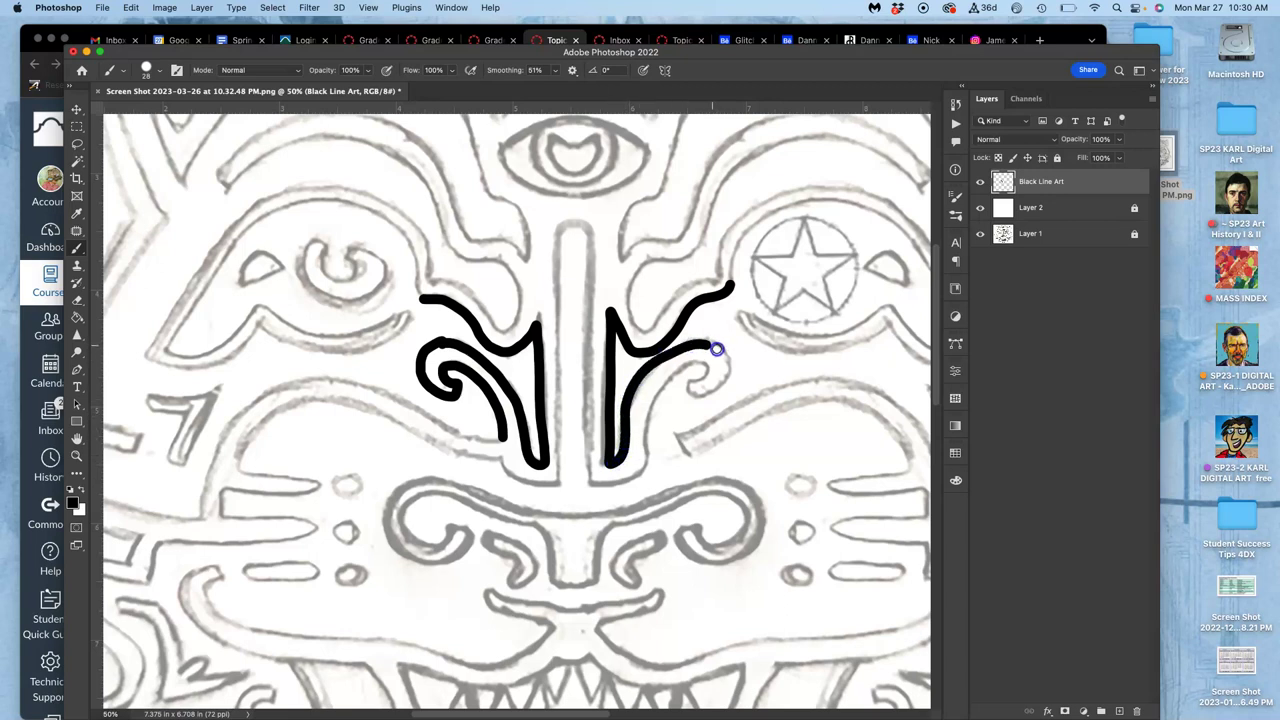
pyautogui.moveTo(711, 393); pyautogui.dragTo(694, 394)
pyautogui.moveTo(682, 369); pyautogui.dragTo(666, 387)
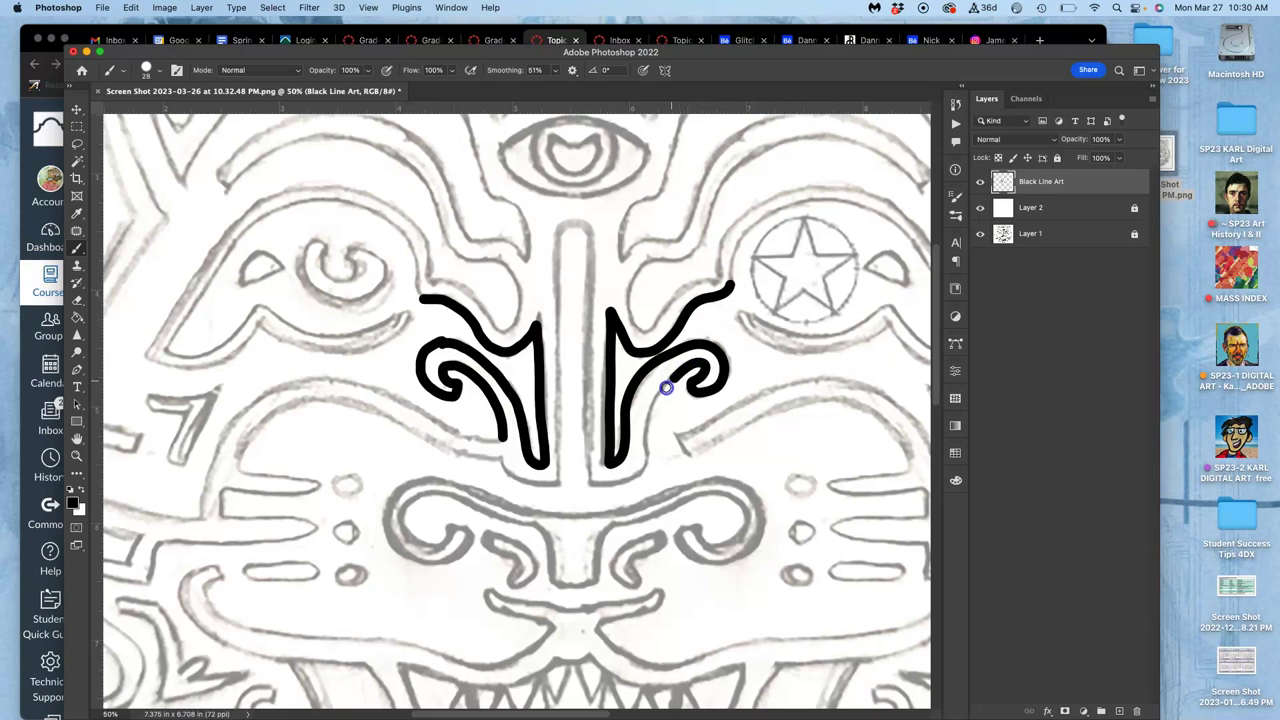